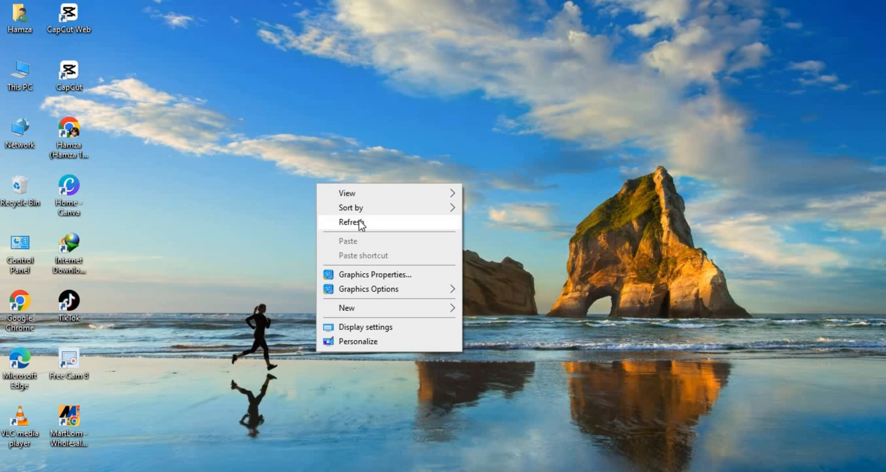
right_click(359, 223)
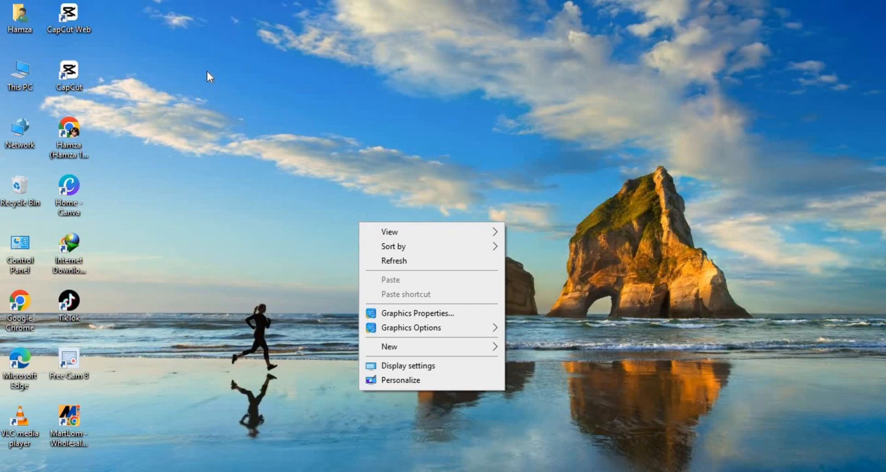
right_click(207, 70)
right_click(253, 107)
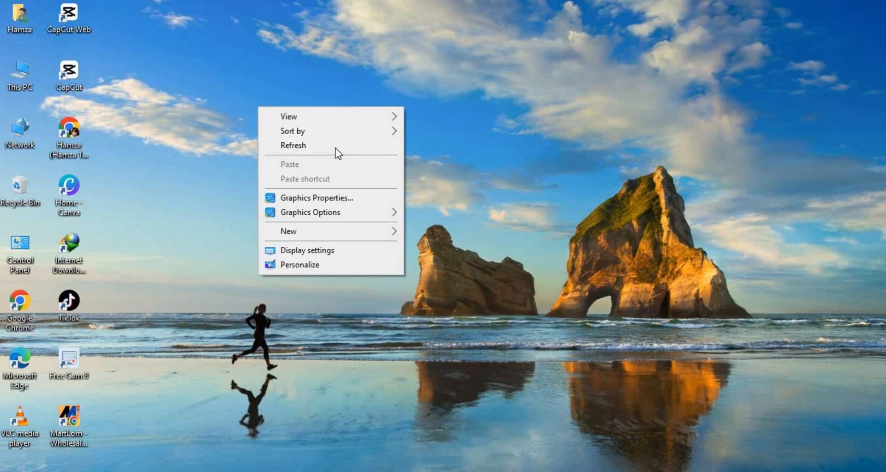
right_click(331, 143)
left_click(351, 178)
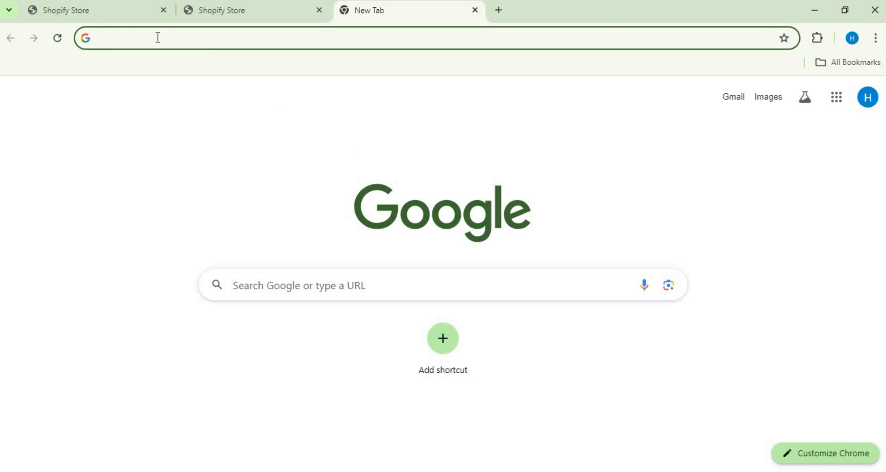
left_click(154, 45)
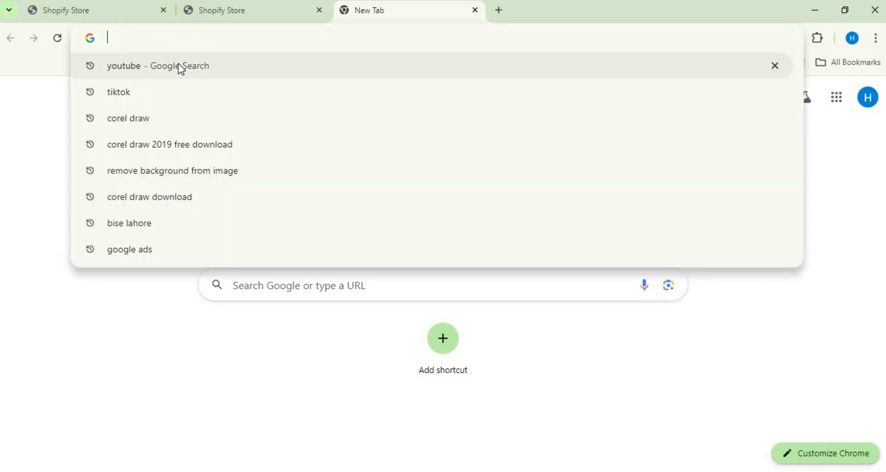
type("ww")
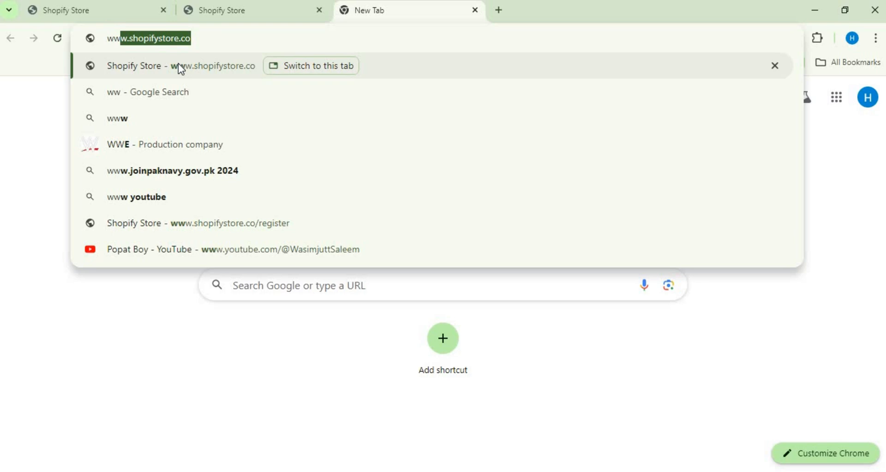
type("w.")
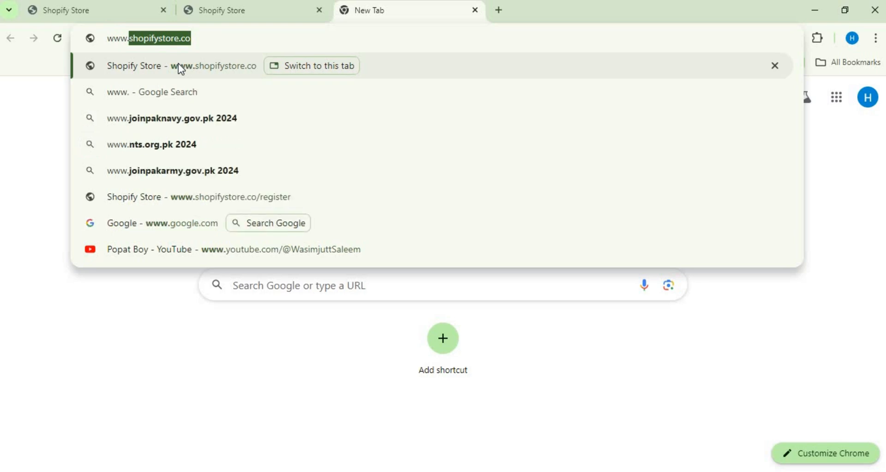
type("shp")
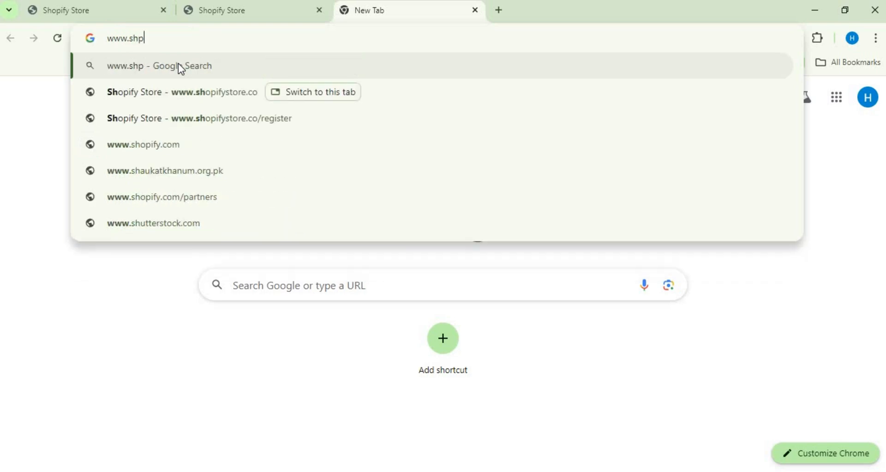
type("ofi")
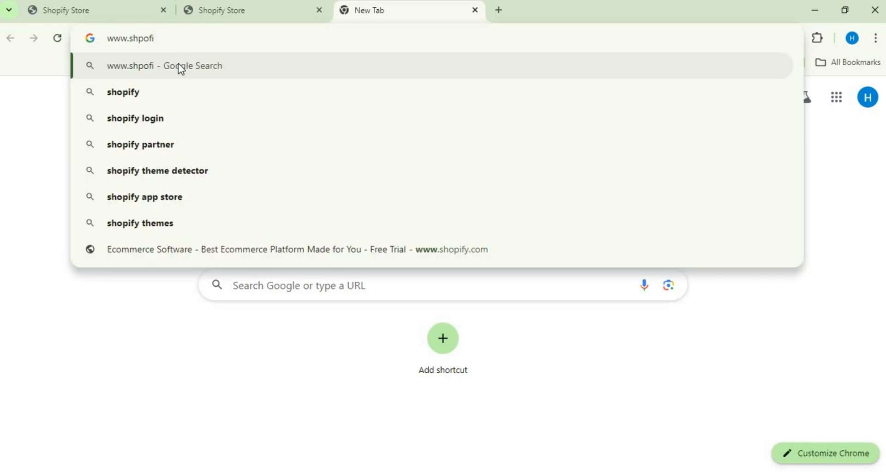
type("y.co")
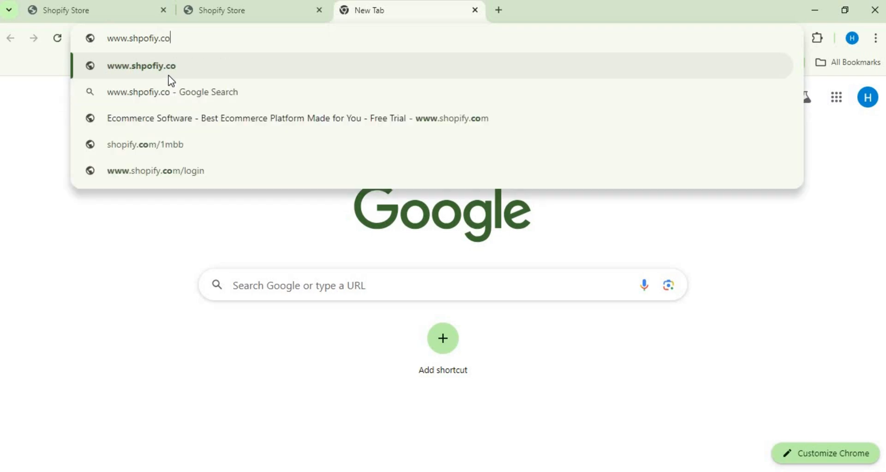
left_click(104, 193)
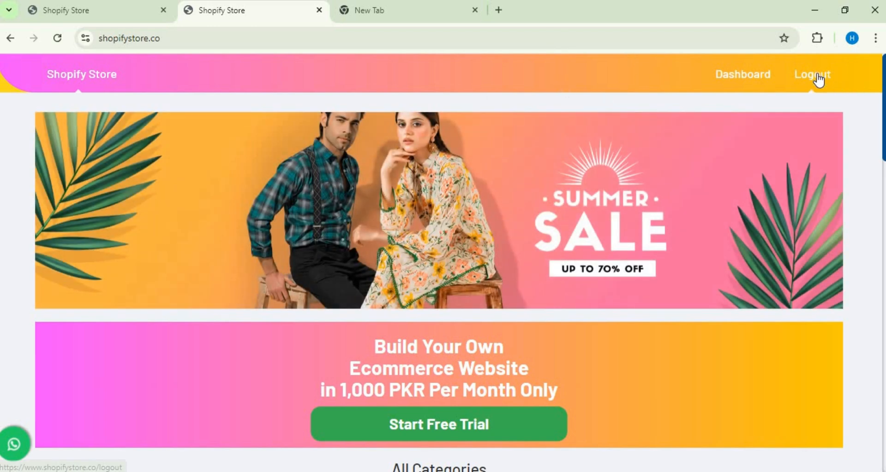
Step: Log out of the current Shopify Store account and open the registration form for a new account
left_click(814, 79)
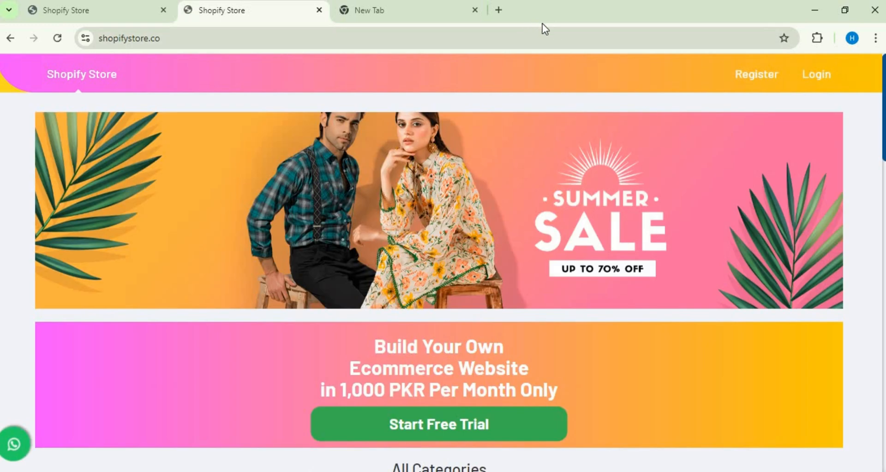
left_click(763, 82)
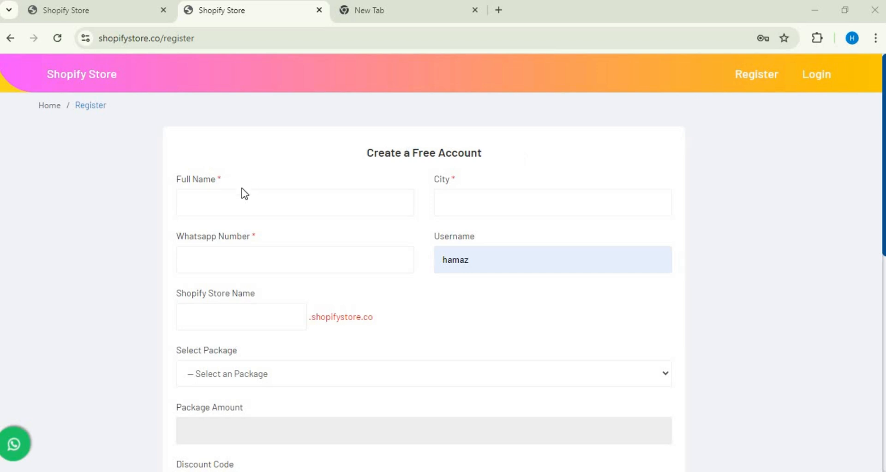
Step: Go through the full name, city, WhatsApp number and Shopify store name fields of the registration form
left_click(239, 205)
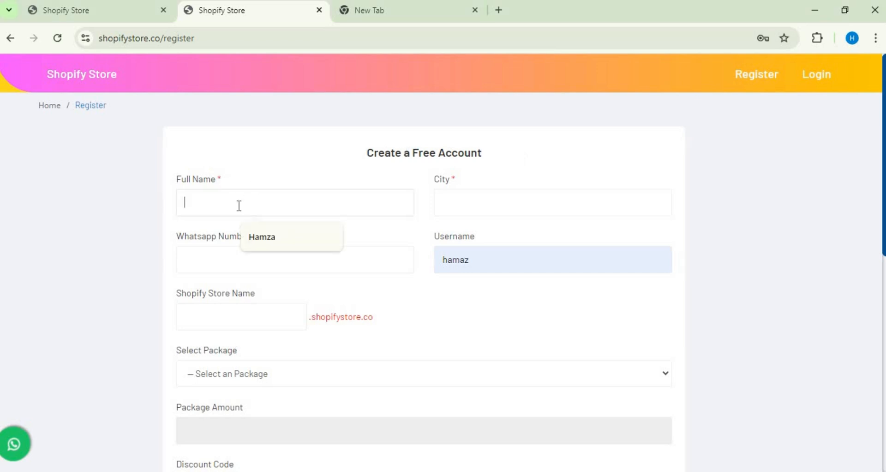
left_click(490, 205)
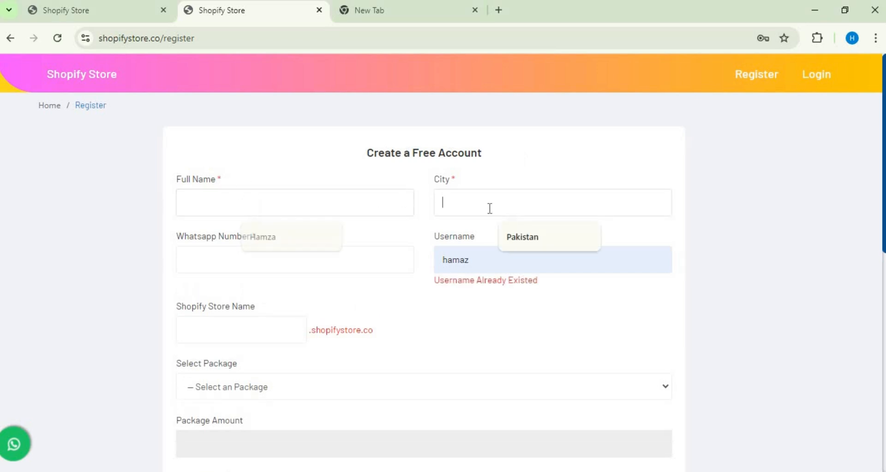
left_click(339, 274)
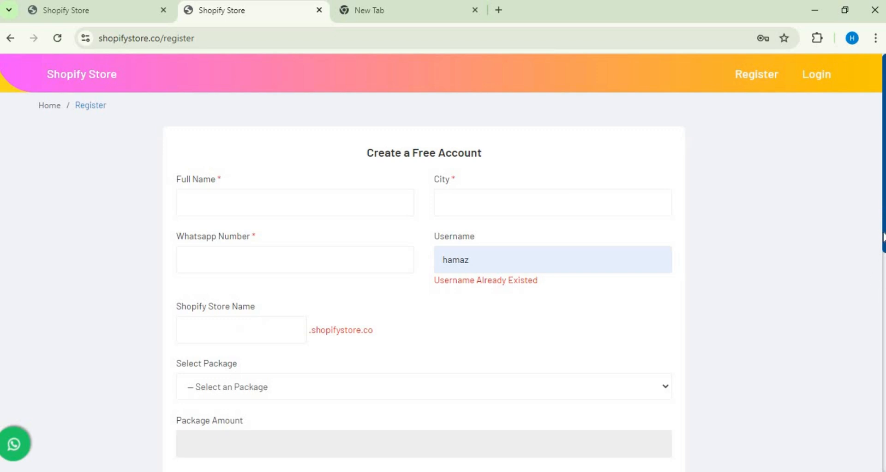
scroll(882, 208, "down", 3)
left_click(244, 197)
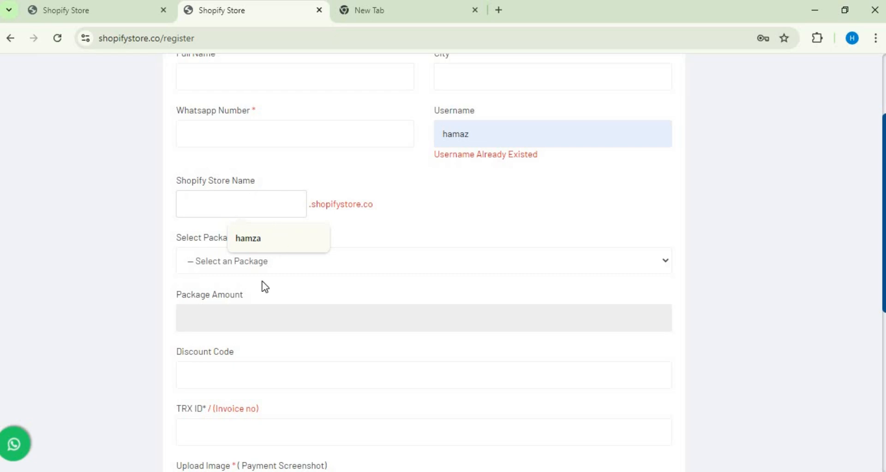
Step: Review the package choices offered in the registration form without picking a package
left_click(296, 261)
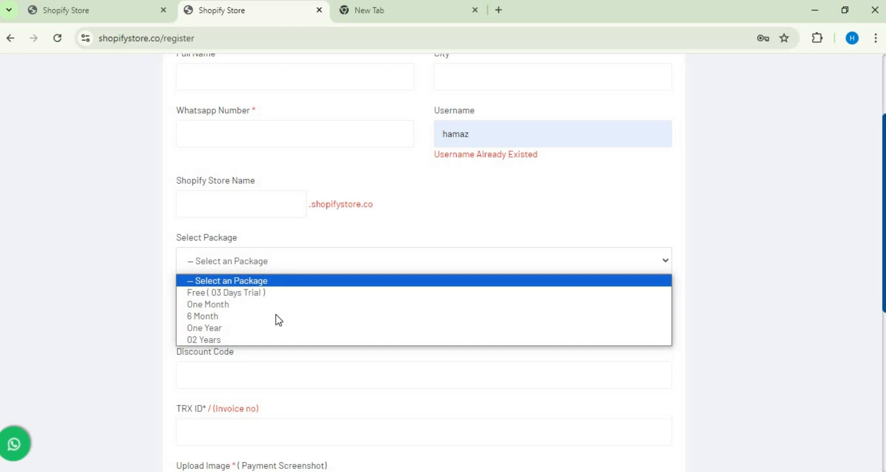
left_click(271, 282)
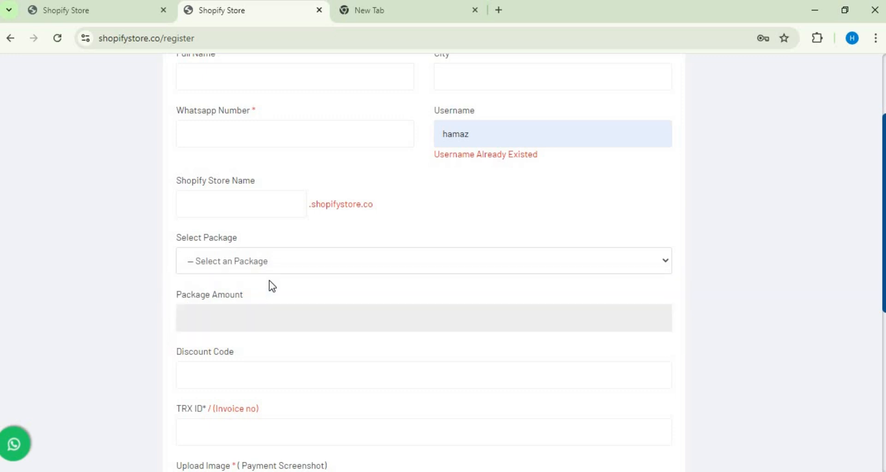
left_click(334, 260)
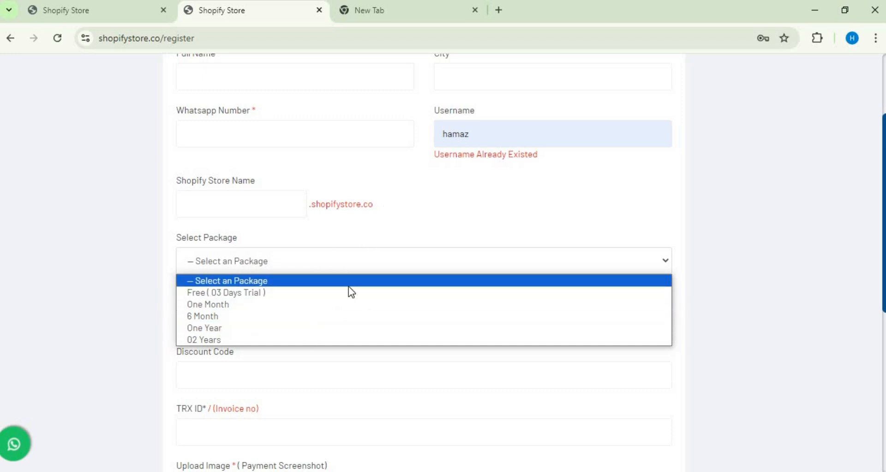
left_click(410, 232)
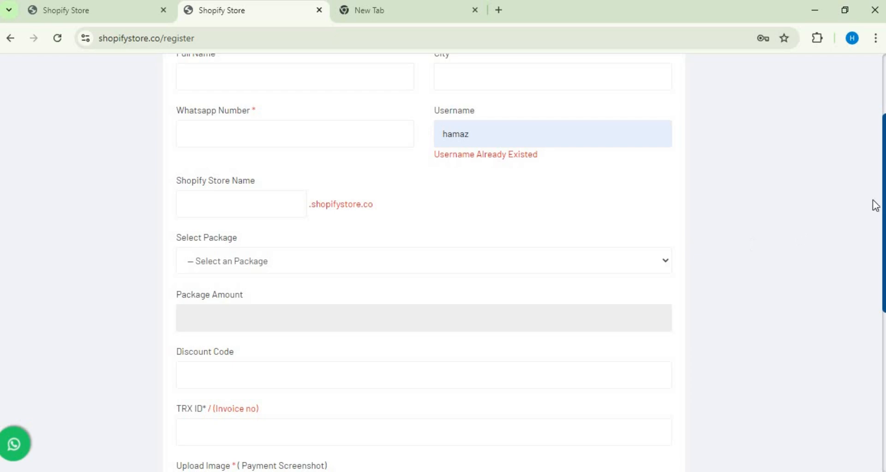
Step: Go through the discount code, TRX ID and email fields, and accept the terms and conditions of the registration form
scroll(882, 203, "down", 4)
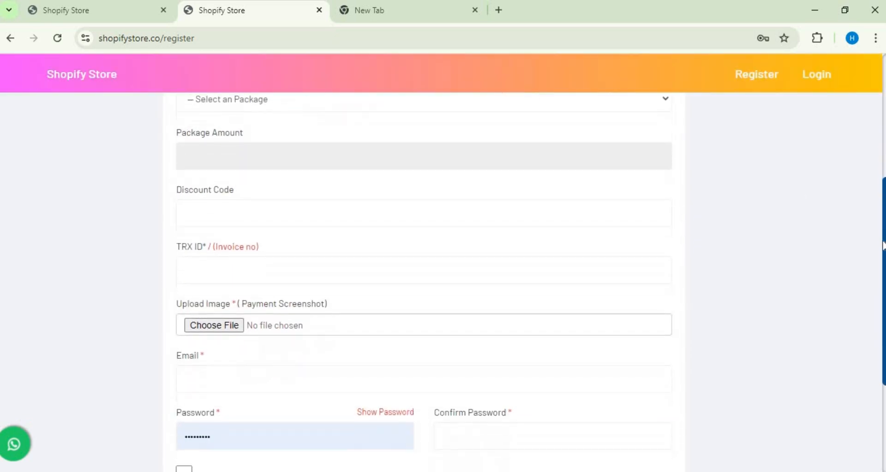
left_click(238, 219)
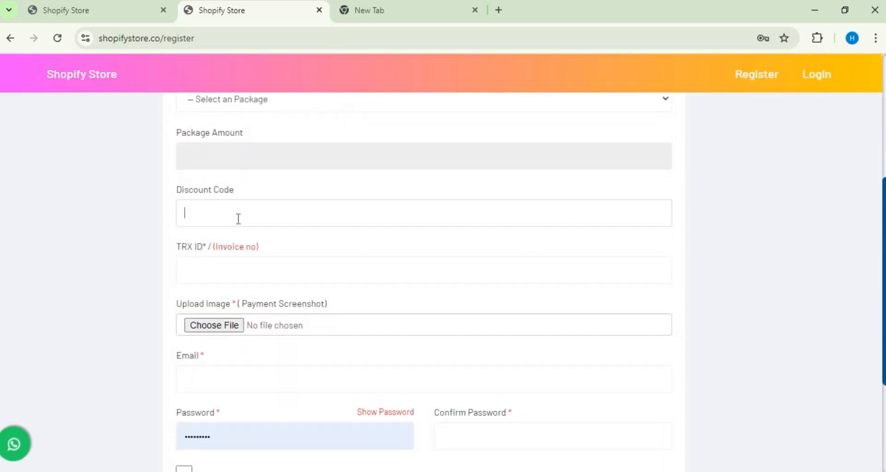
left_click(226, 272)
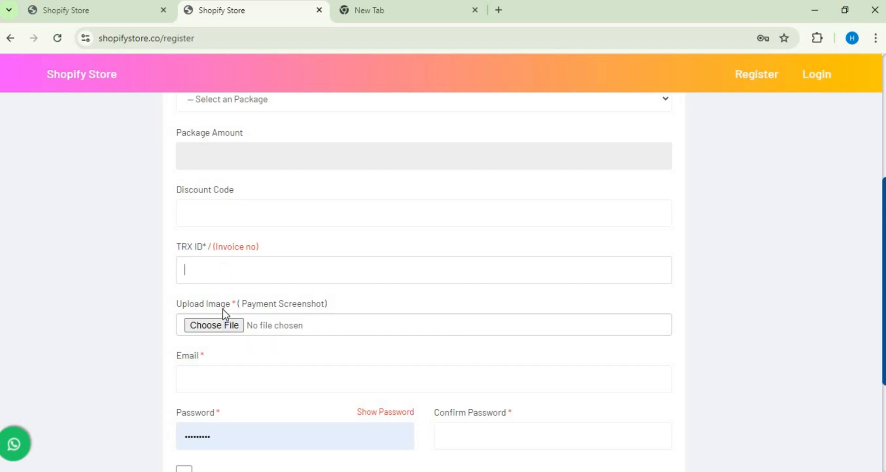
left_click(258, 374)
left_click(75, 393)
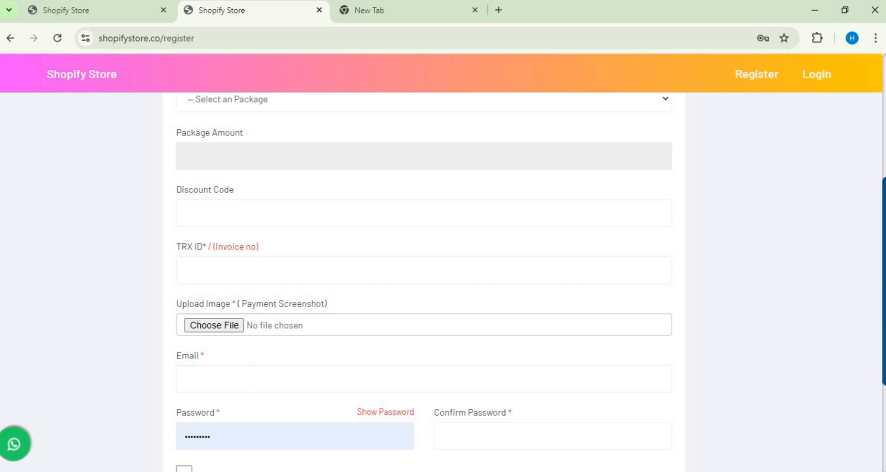
scroll(883, 270, "down", 3)
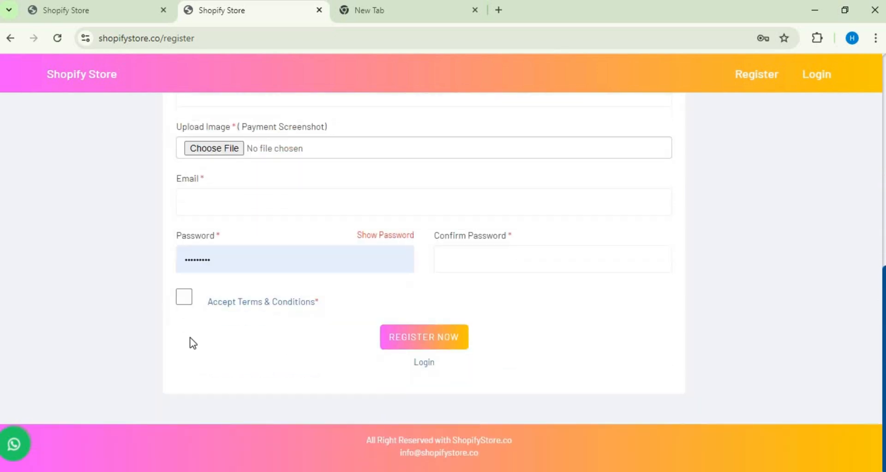
left_click(184, 298)
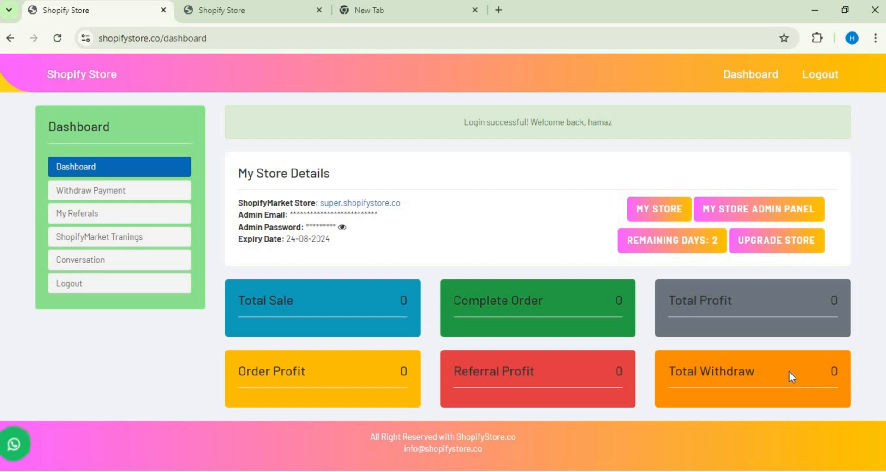
Step: View the Withdraw Payment page, try to open My Referals, and return to Withdraw Payment
left_click(118, 194)
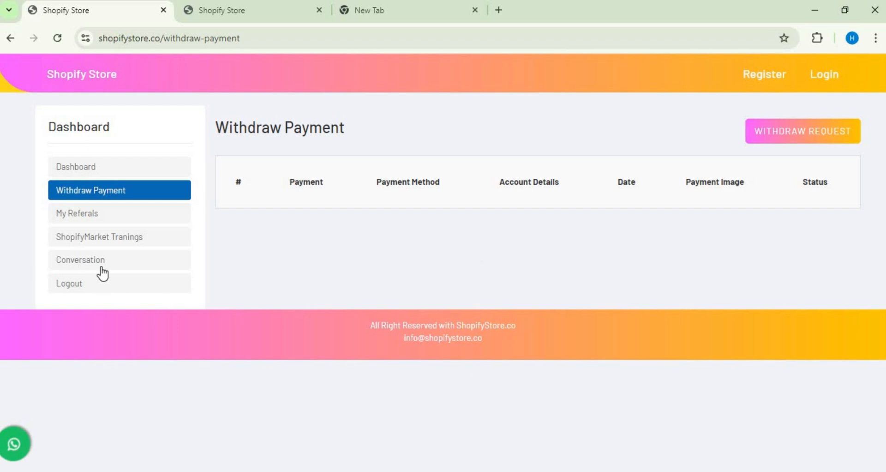
left_click(114, 225)
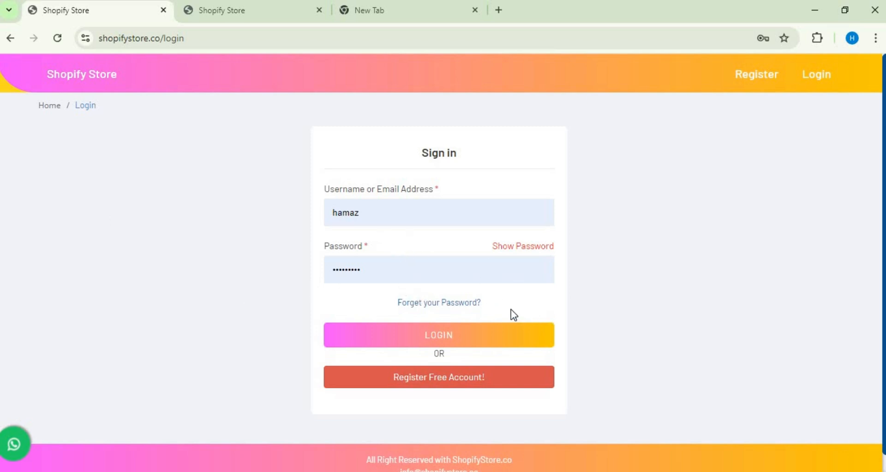
left_click(10, 38)
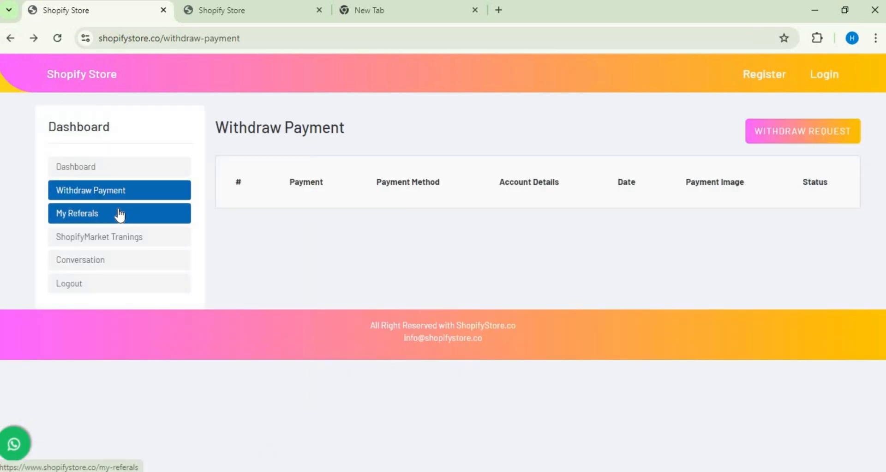
left_click(130, 241)
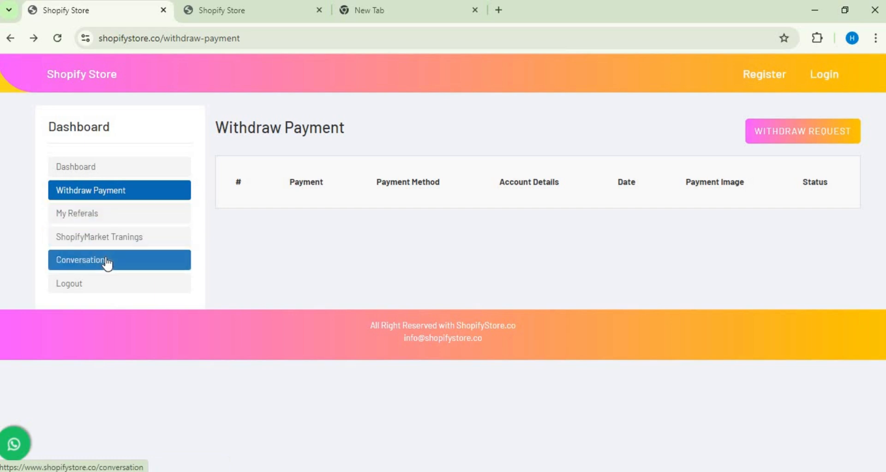
Step: Sign in again with the prefilled credentials to get back to the store dashboard
left_click(122, 170)
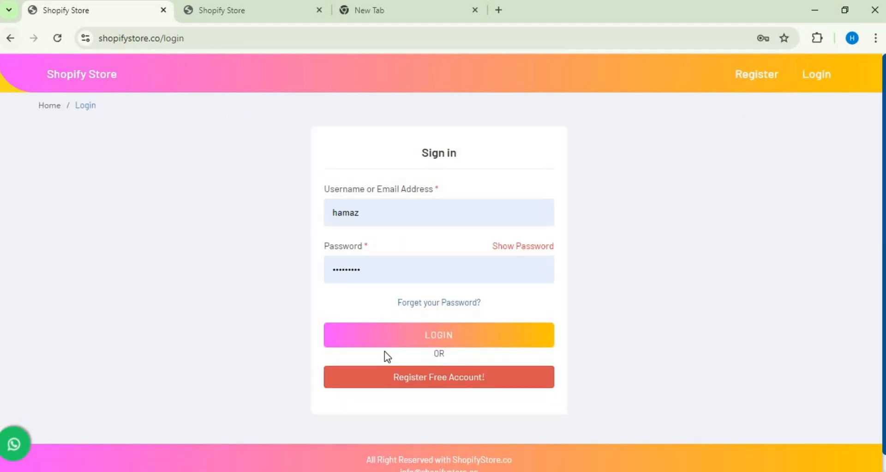
left_click(386, 336)
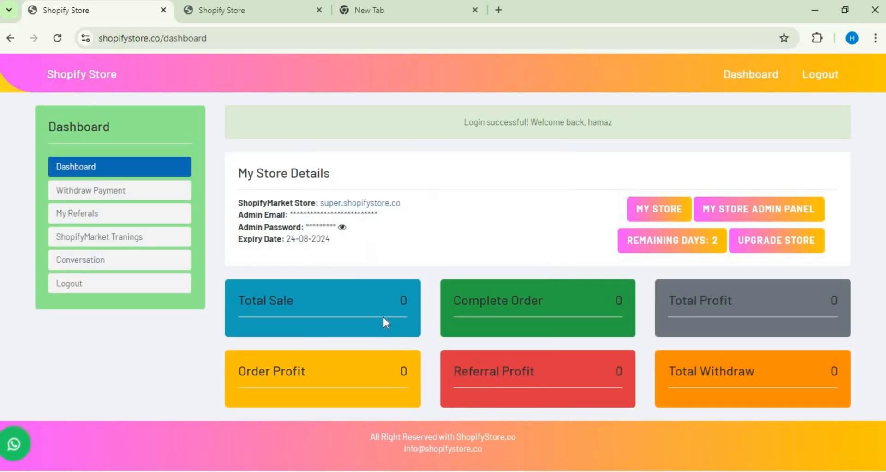
Step: Open the storefront super.shopifystore.co from My Store Details, look it over, and return to the dashboard
left_click(650, 213)
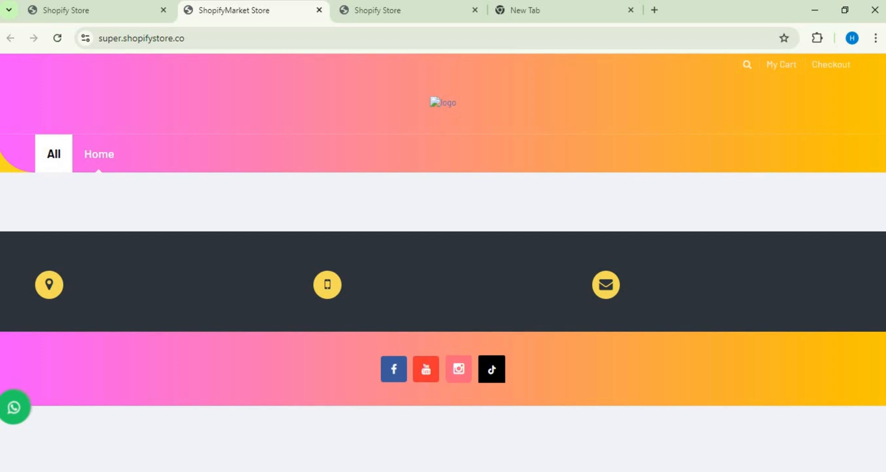
left_click(378, 12)
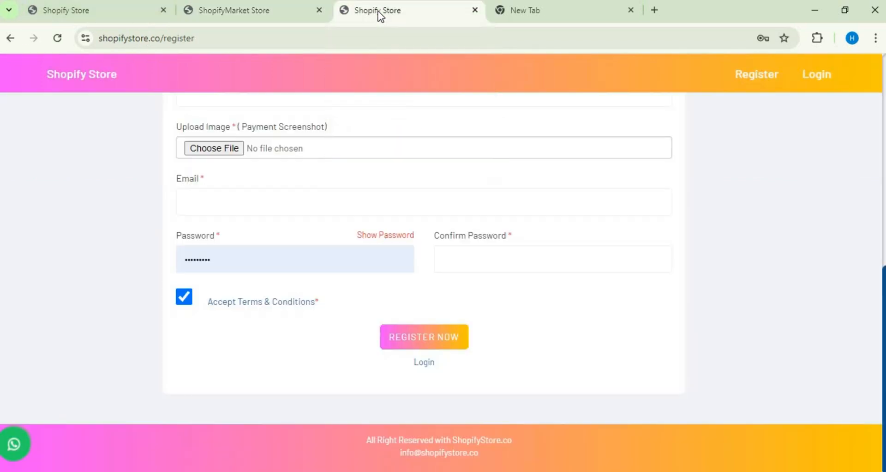
left_click(78, 8)
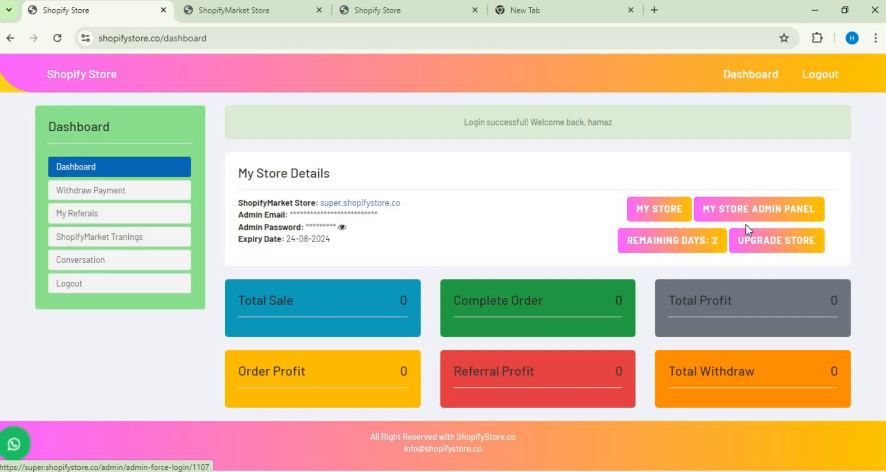
Step: Open the store's admin panel and update its data from the ShopifyMarket website
left_click(779, 212)
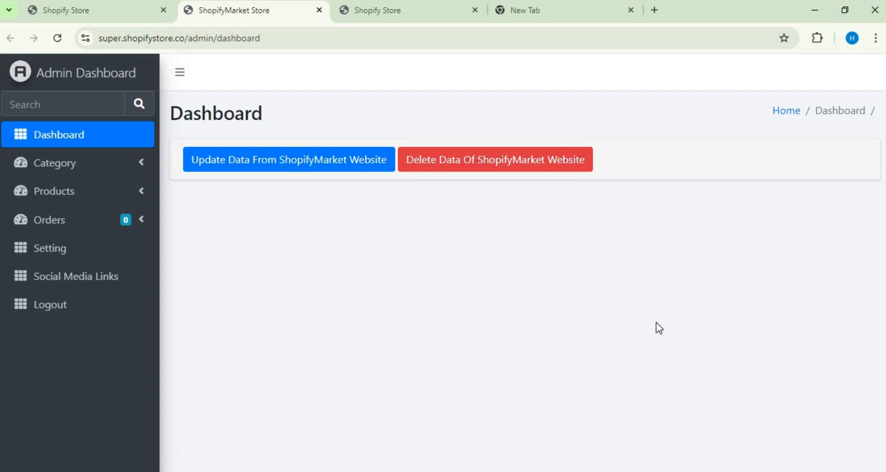
left_click(248, 171)
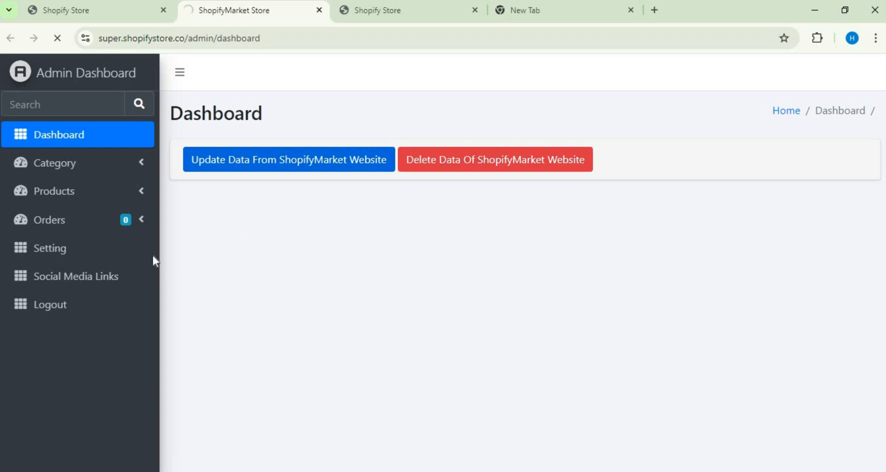
Step: Start a new category and name it "Digital products"
left_click(132, 161)
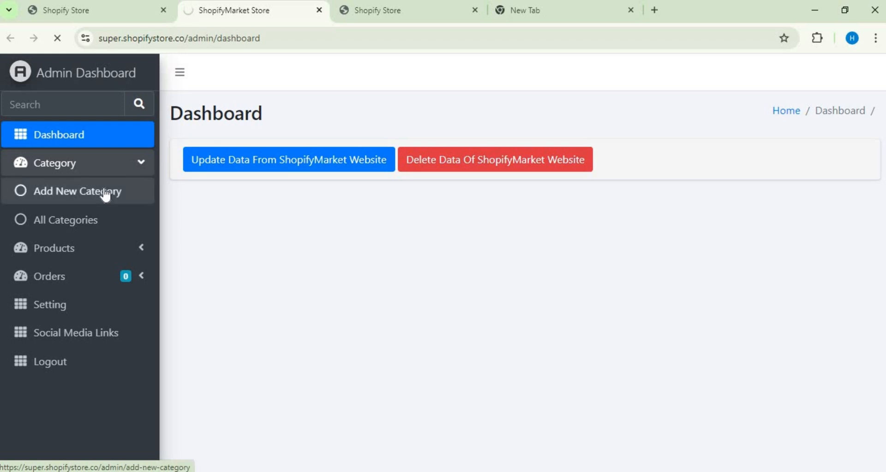
left_click(54, 197)
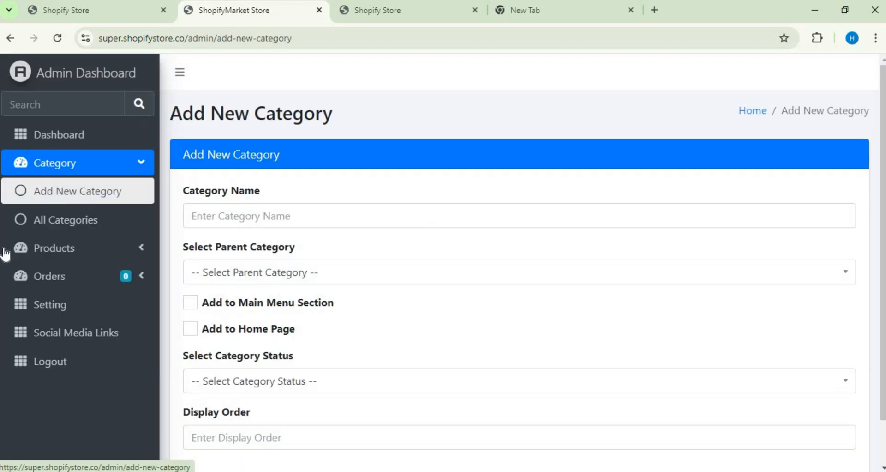
left_click(211, 222)
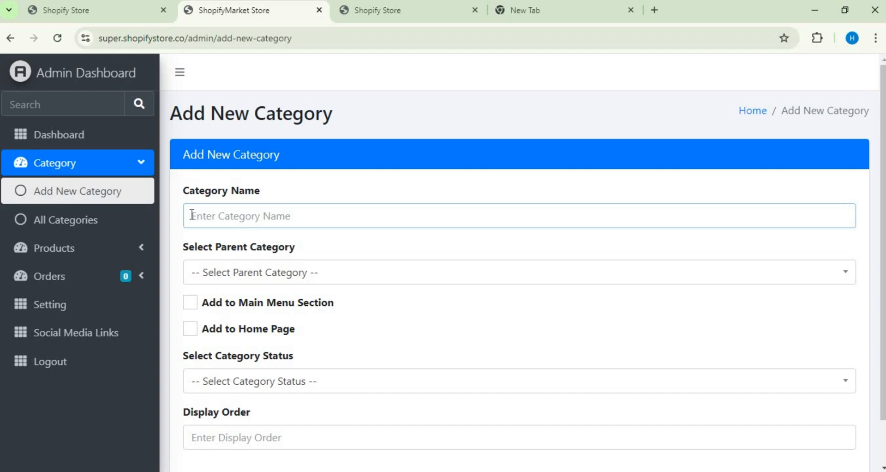
type("Di")
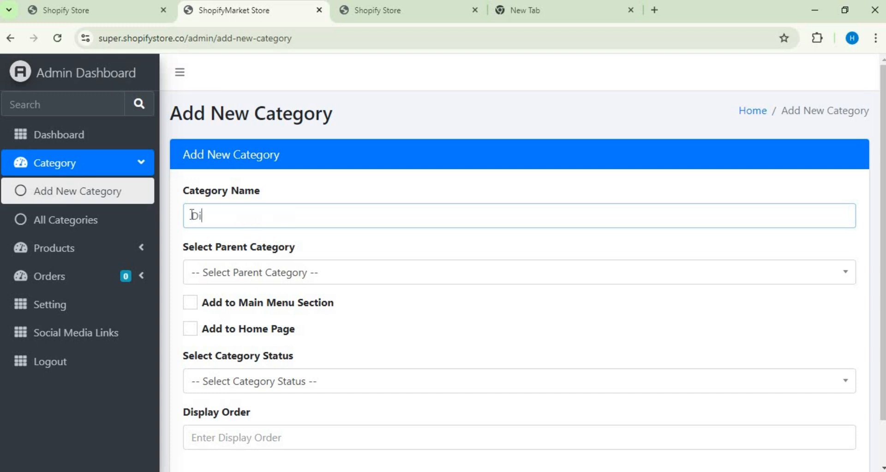
type("git")
type("al produc")
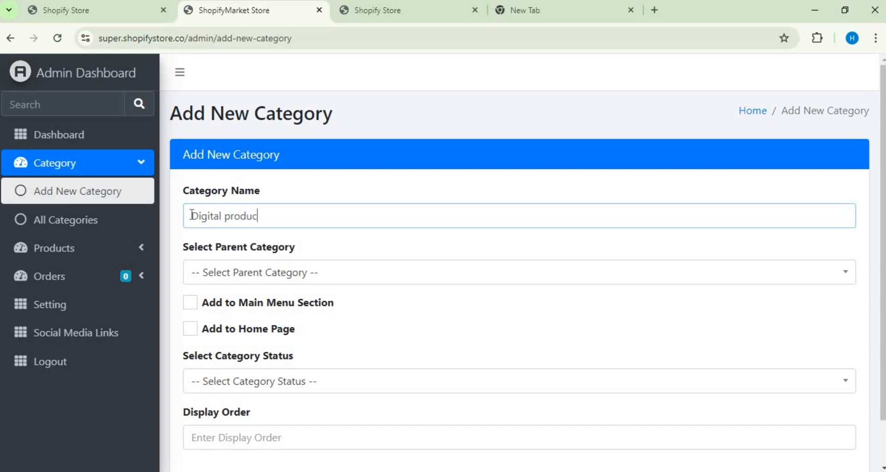
type("ts")
Step: Set the parent category to Softwares, try the Add to Home Page option, and leave the form for the admin dashboard
left_click(327, 277)
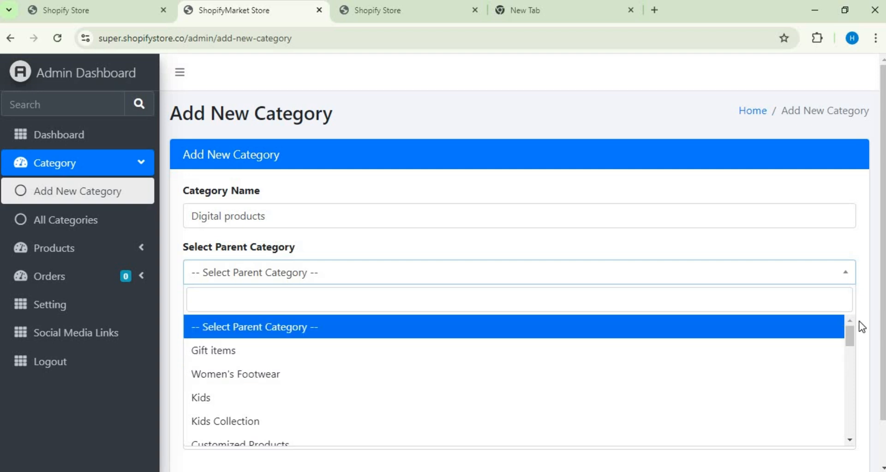
left_click_drag(848, 337, 848, 372)
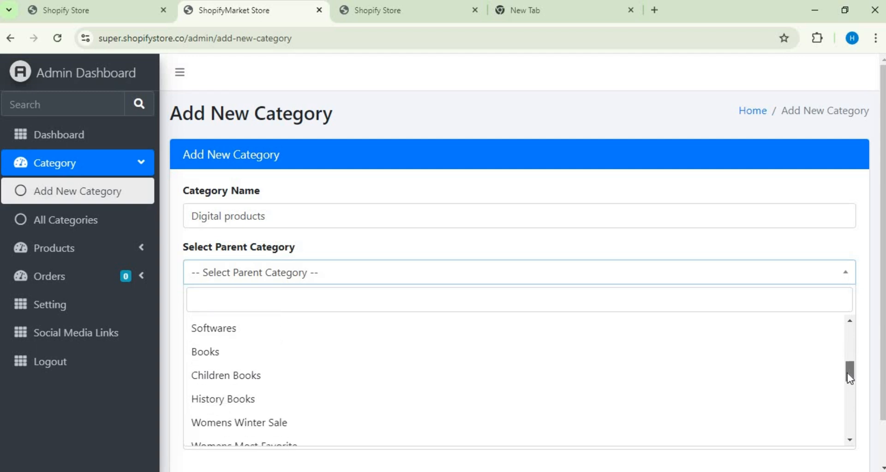
scroll(711, 373, "up", 3)
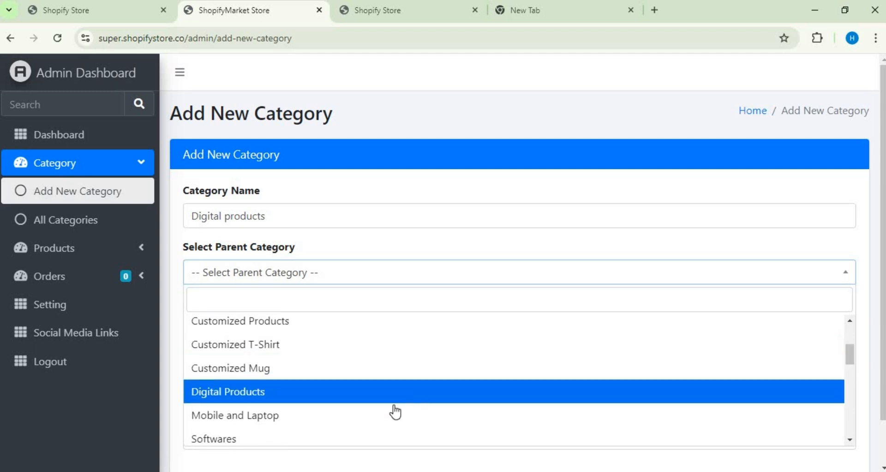
left_click(328, 436)
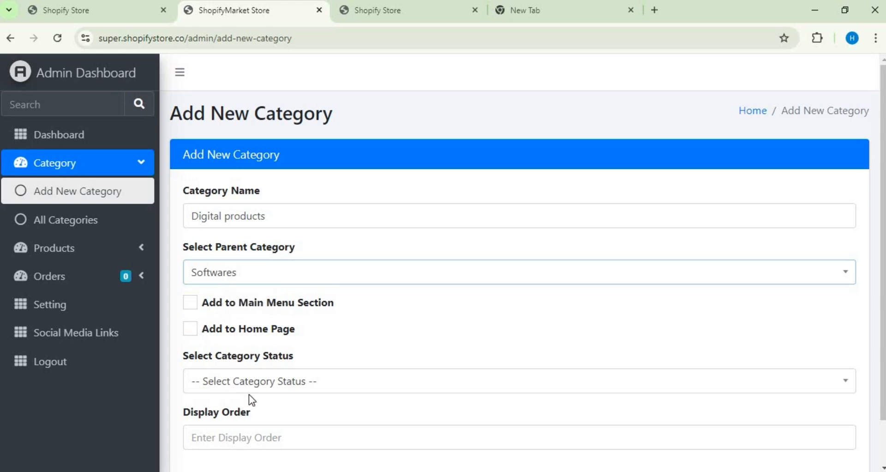
left_click(192, 335)
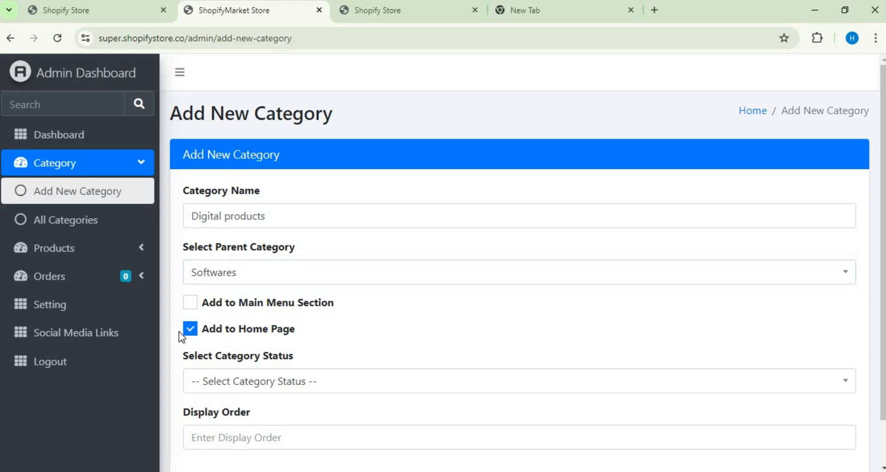
left_click(195, 332)
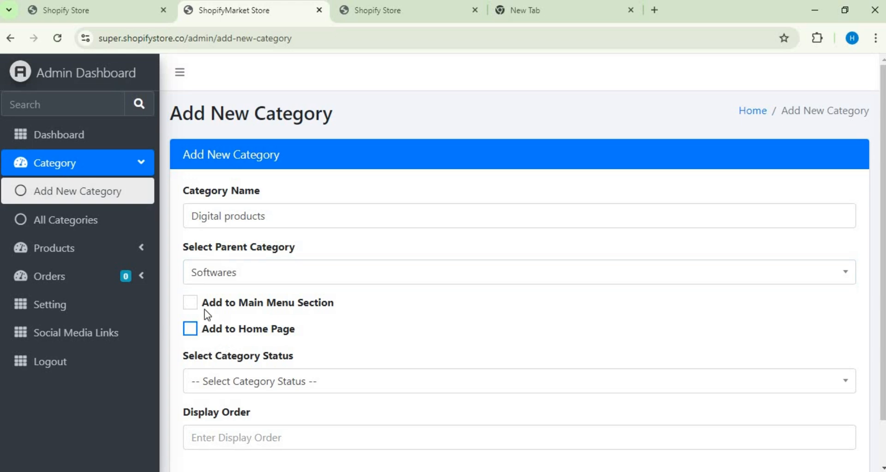
left_click(264, 275)
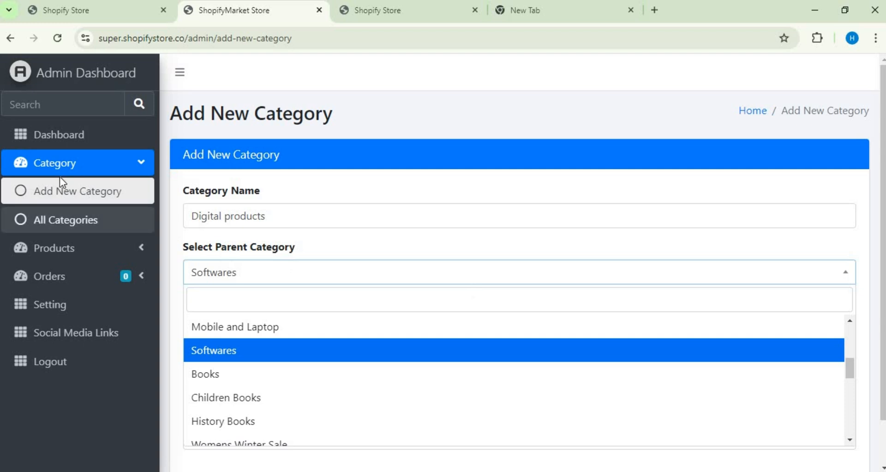
left_click(144, 164)
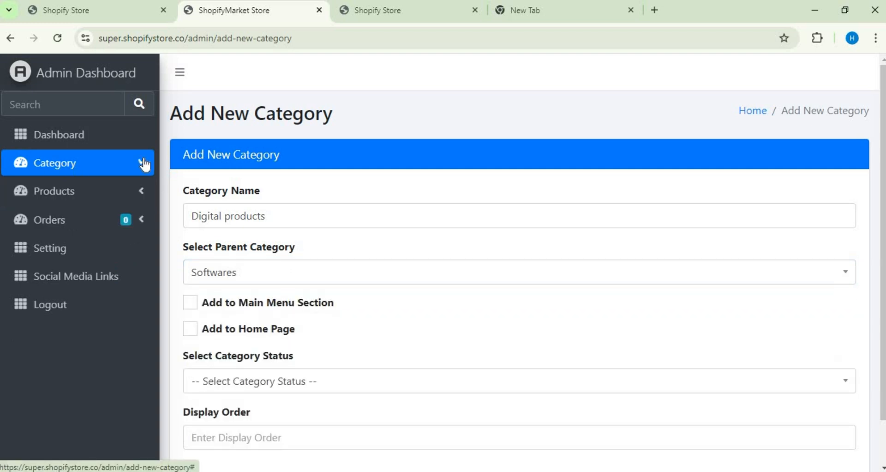
left_click(47, 137)
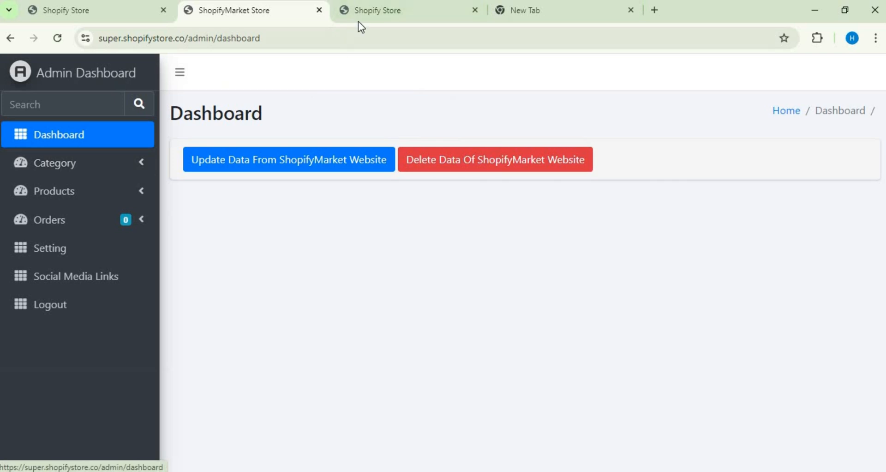
Step: Open the My Store storefront from the store dashboard and look through the products on its home page
left_click(382, 10)
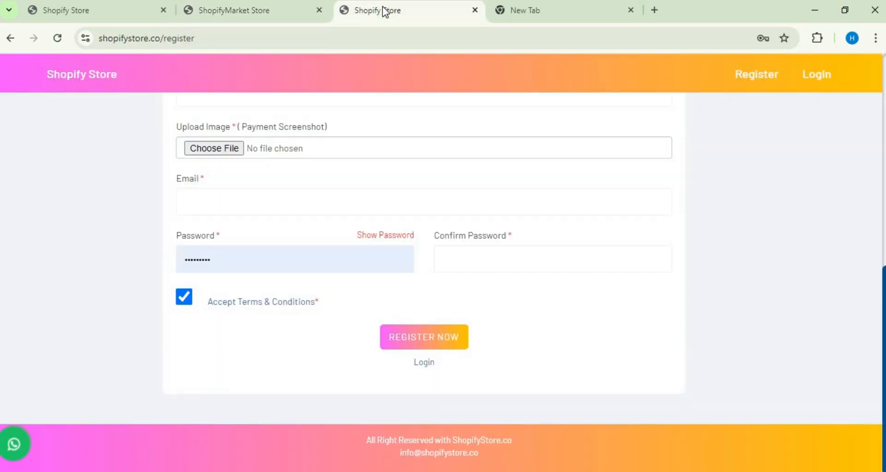
left_click(101, 8)
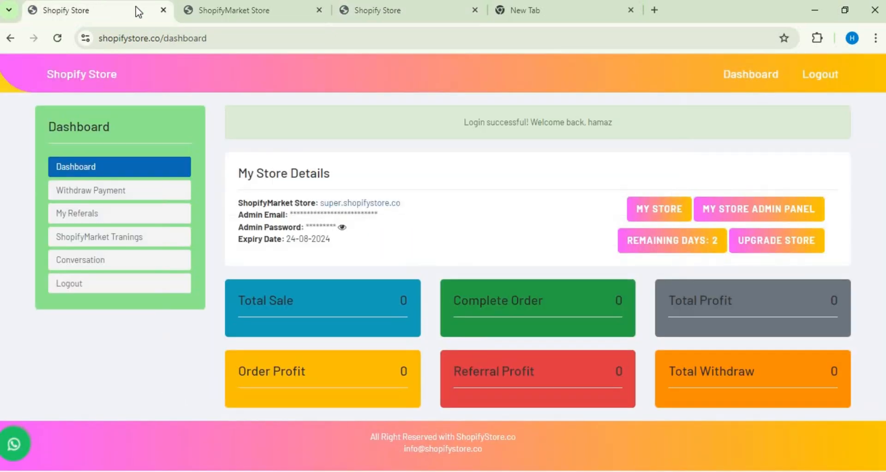
left_click(651, 212)
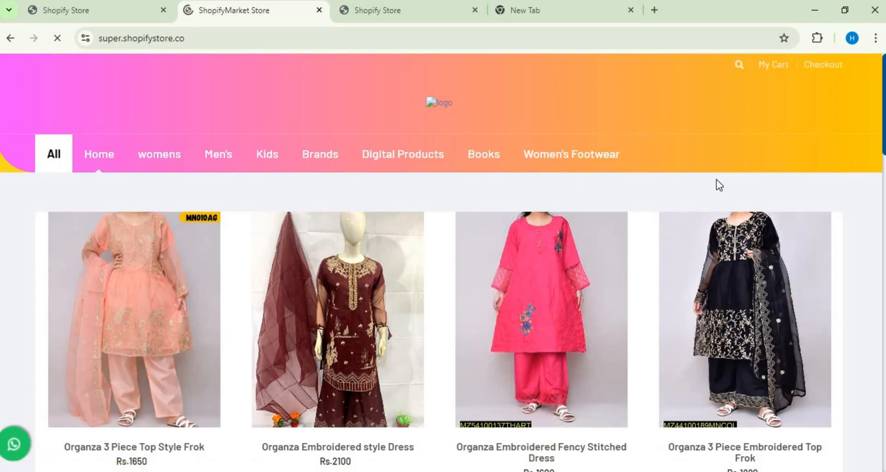
mouse_move(484, 157)
scroll(443, 276, "down", 6)
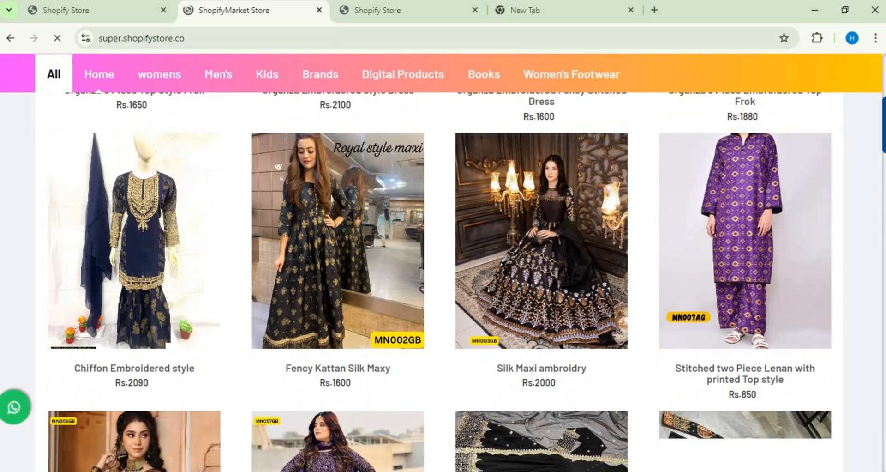
scroll(443, 277, "down", 10)
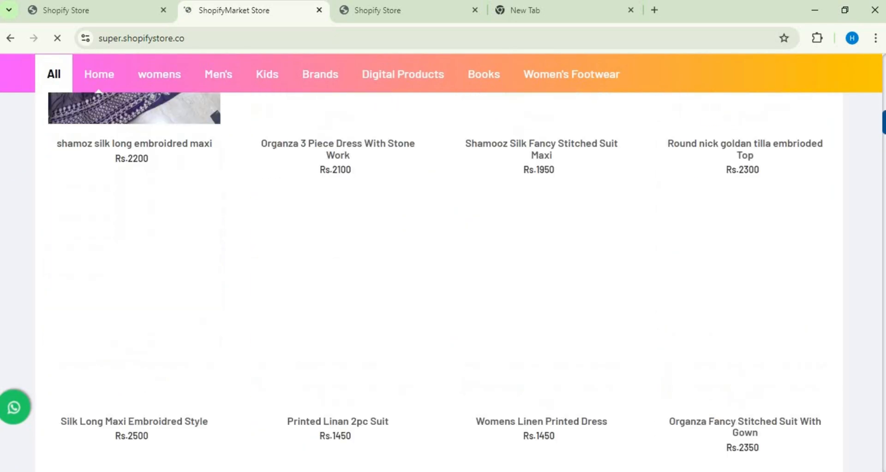
scroll(443, 277, "down", 5)
scroll(443, 276, "down", 5)
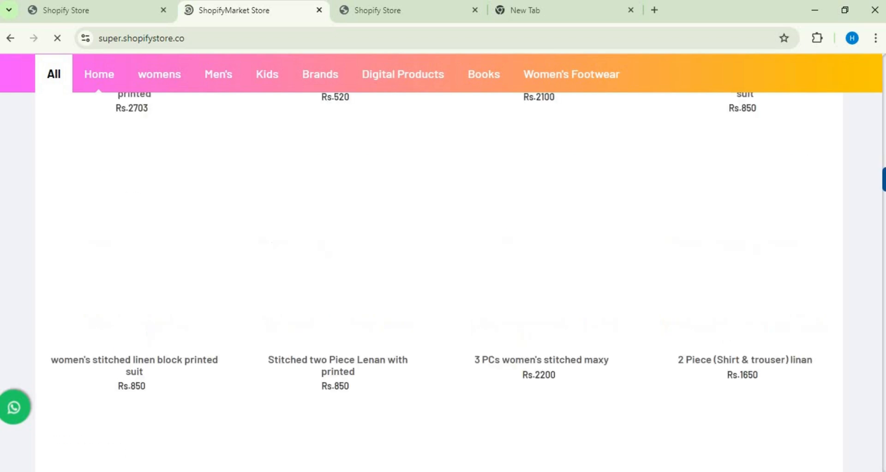
scroll(443, 277, "down", 8)
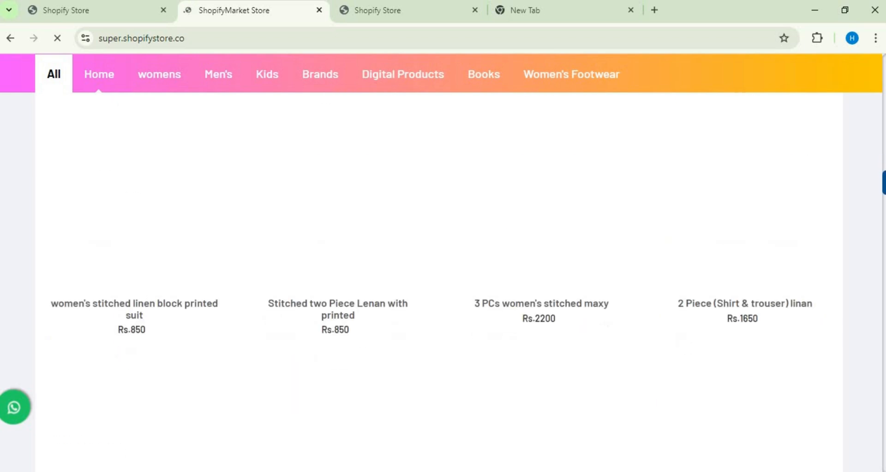
scroll(881, 253, "up", 7)
scroll(880, 254, "up", 15)
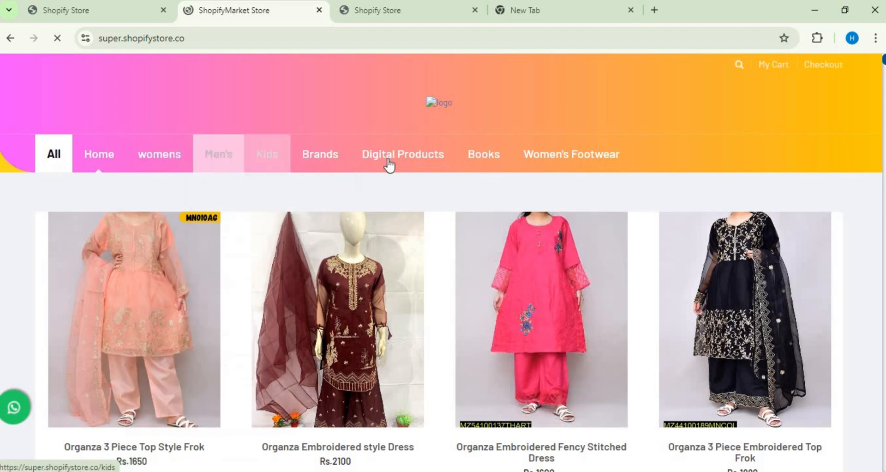
Step: Examine the storefront's navigation categories, including the subcategories of womens and Digital Products
mouse_move(416, 166)
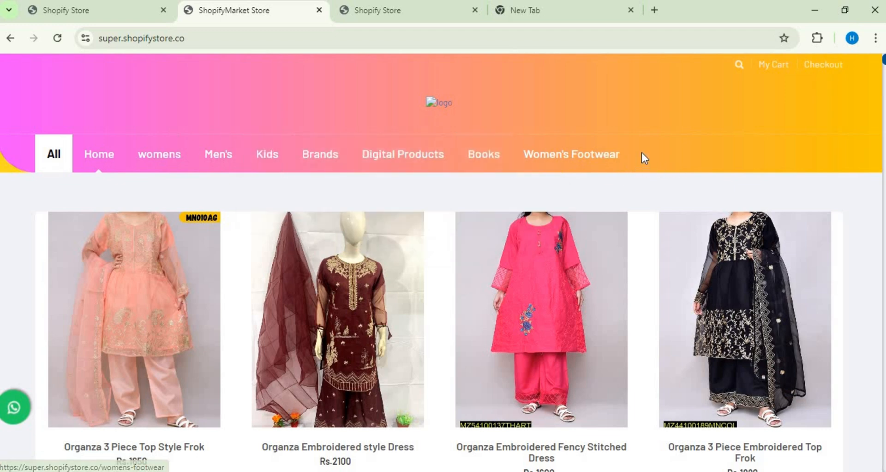
mouse_move(159, 155)
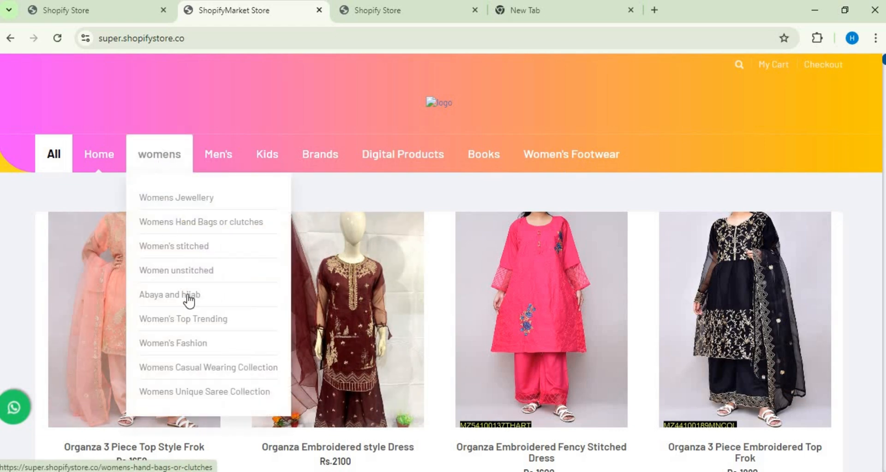
mouse_move(213, 164)
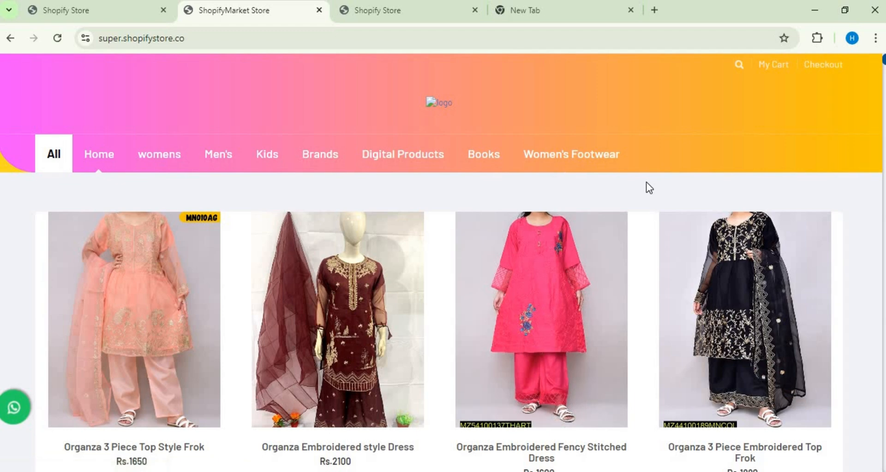
mouse_move(322, 159)
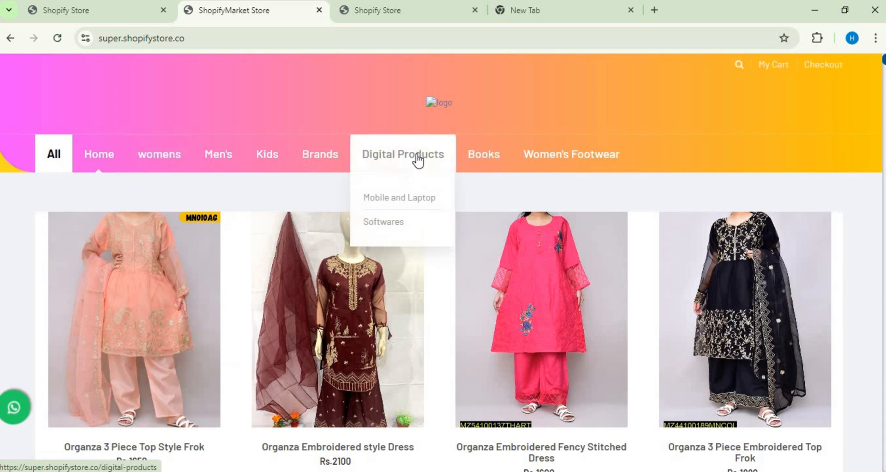
Step: Return to the shopifystore.co dashboard and reopen the store's admin panel
left_click(68, 2)
left_click(399, 13)
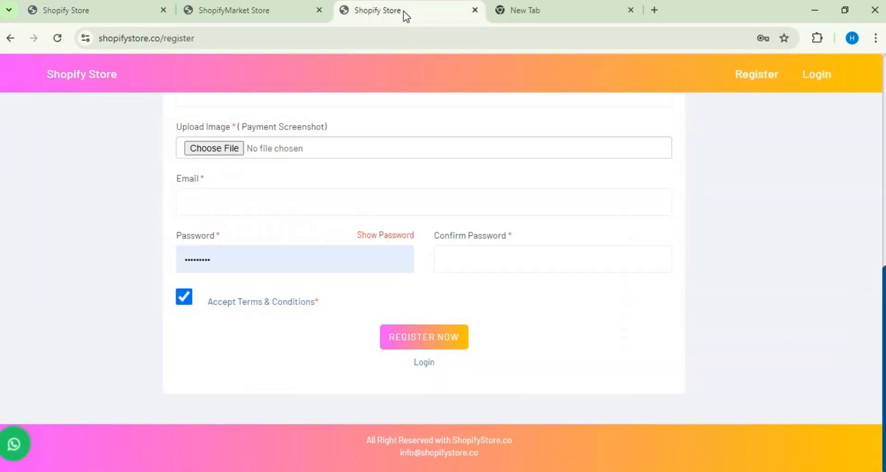
left_click(115, 10)
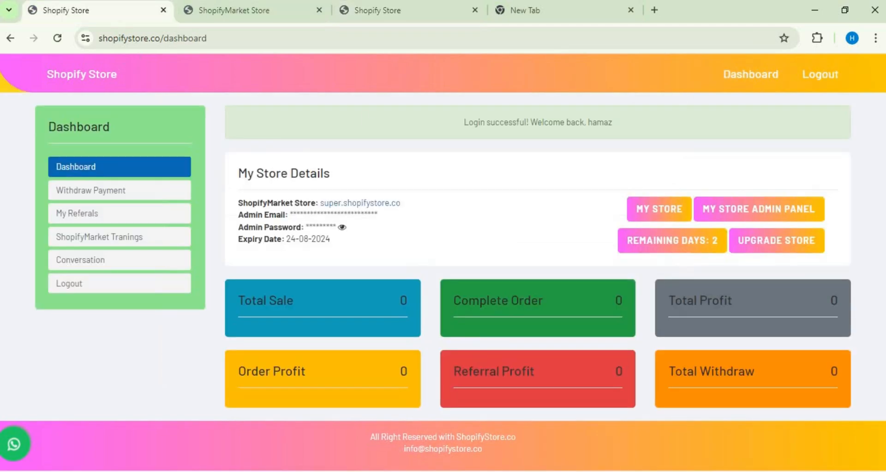
left_click(762, 213)
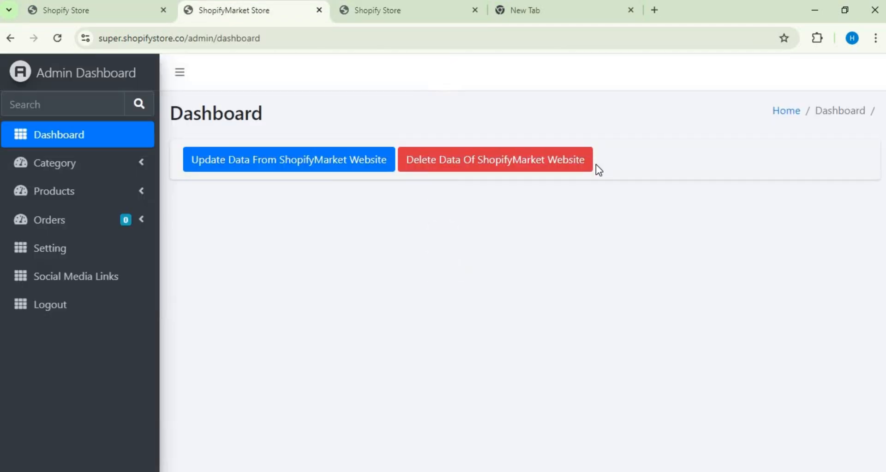
Step: Start a new store category and name it products
left_click(144, 165)
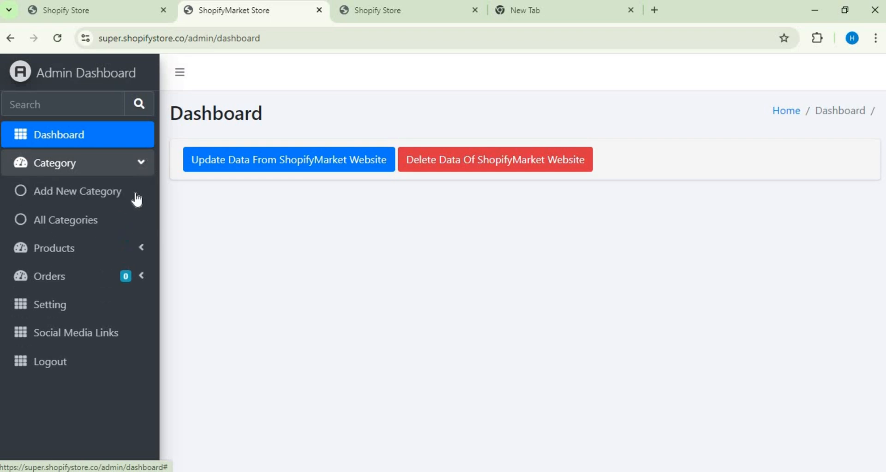
left_click(125, 200)
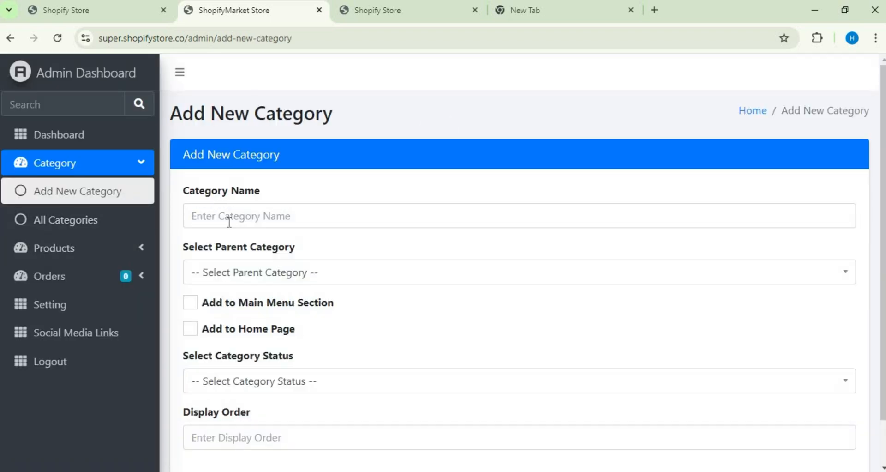
left_click(228, 217)
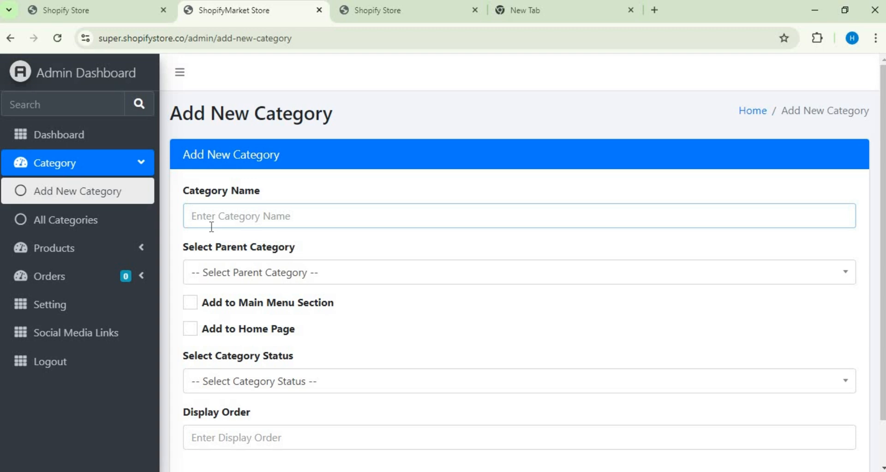
type("pro")
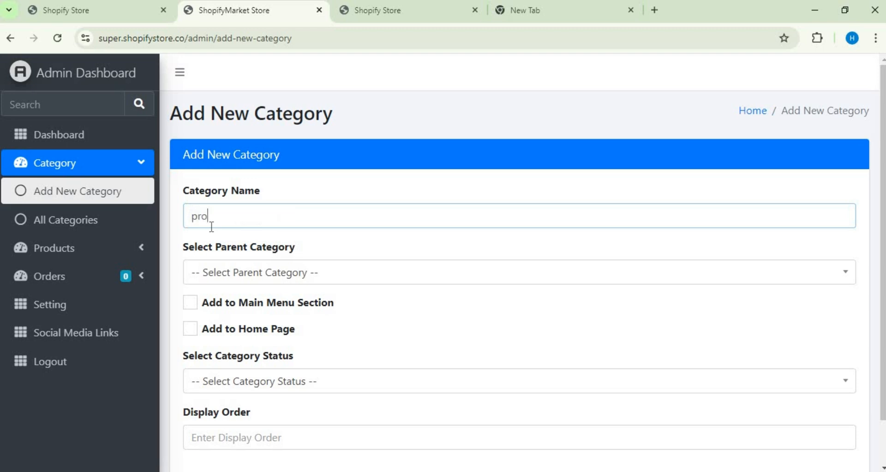
type("ducts")
Step: Set the new category's parent to Kids Collection and enable Add to Home Page
left_click(273, 275)
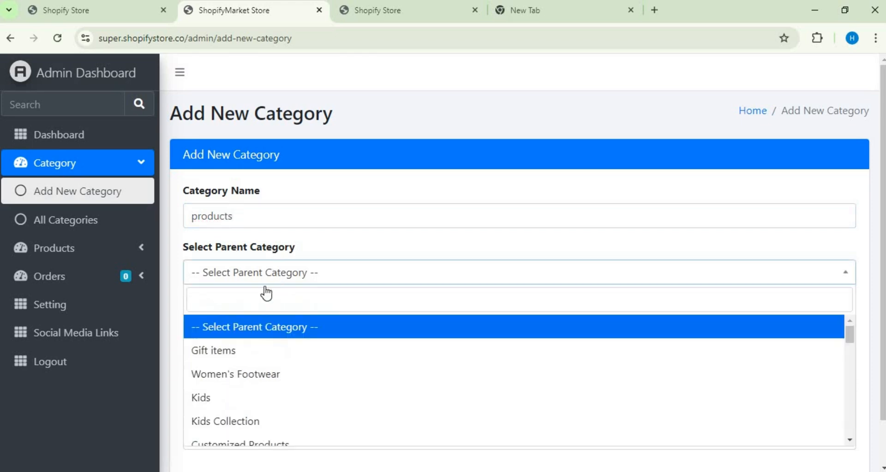
left_click(272, 421)
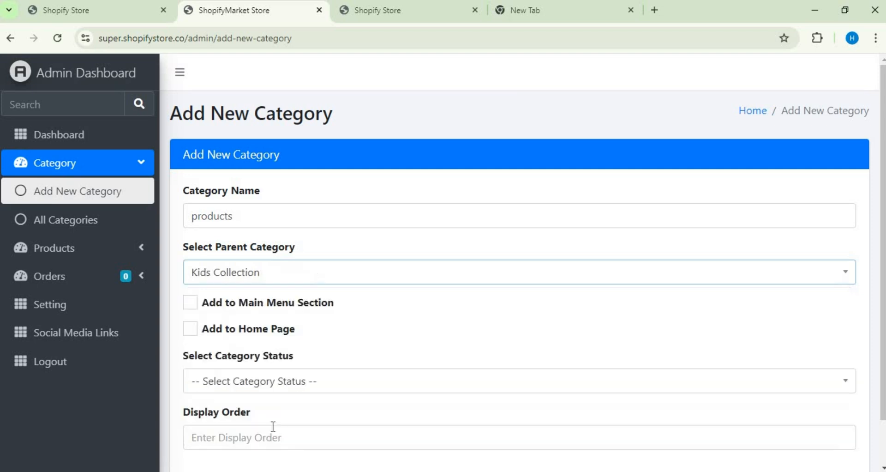
left_click(190, 328)
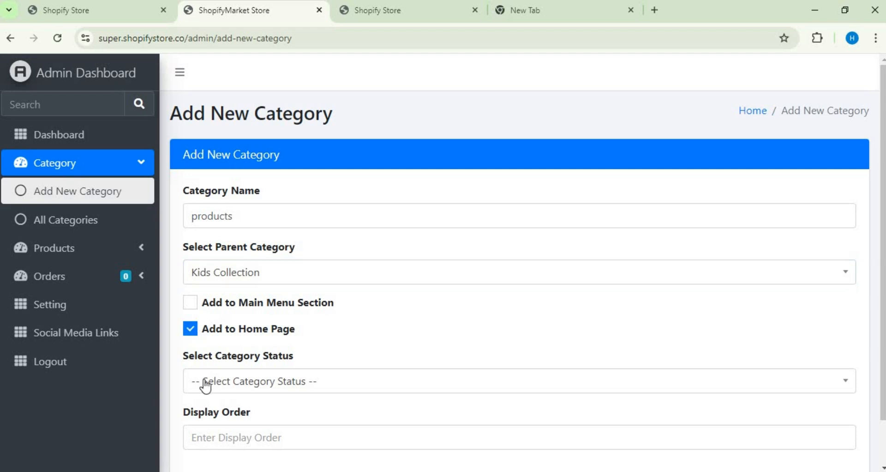
Step: Set the category status to Active and submit the new category with the display order left blank
left_click(281, 383)
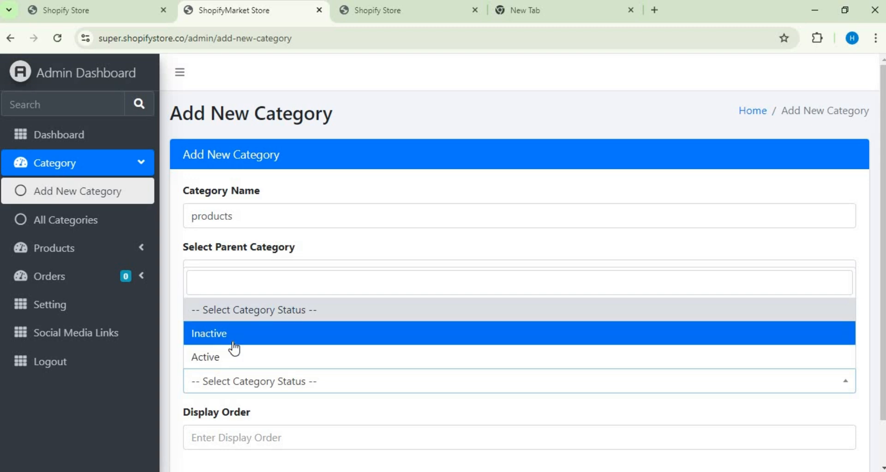
left_click(231, 364)
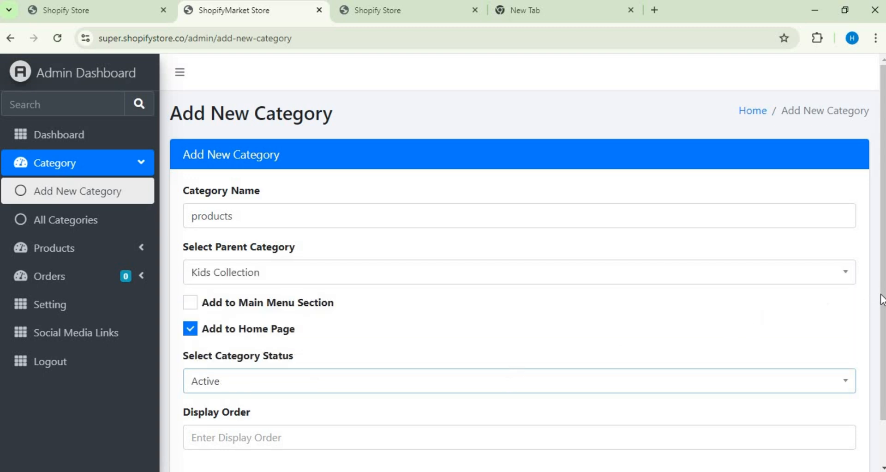
scroll(882, 296, "down", 1)
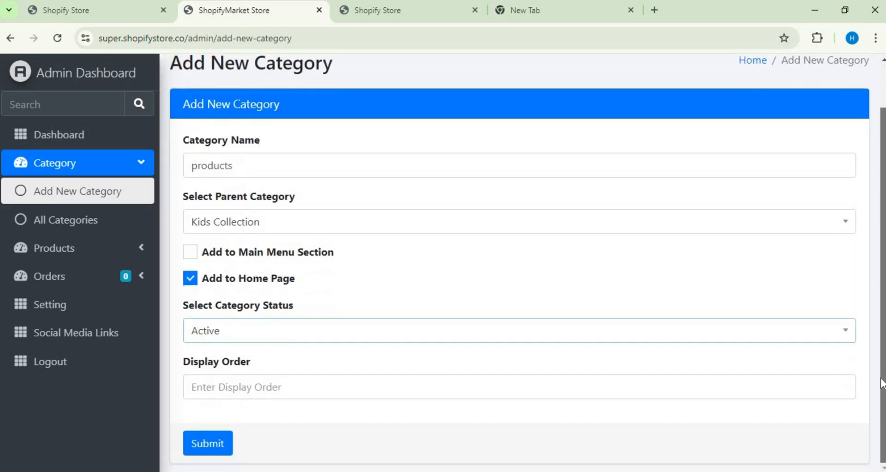
left_click(252, 386)
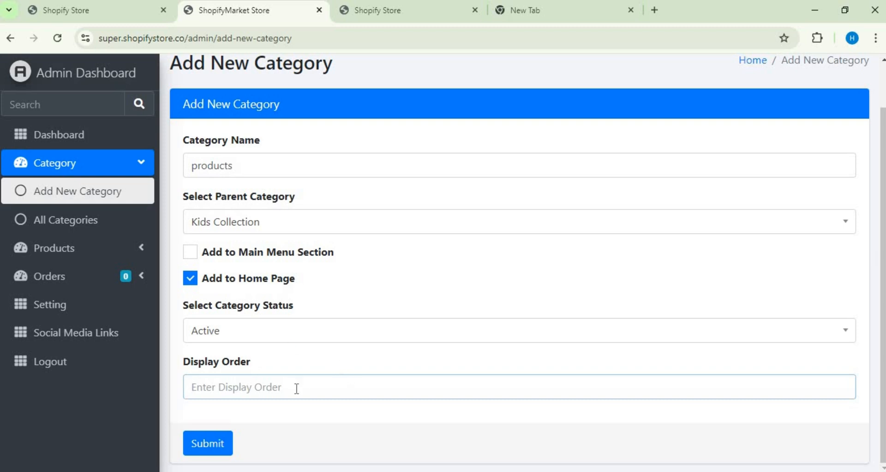
left_click(205, 446)
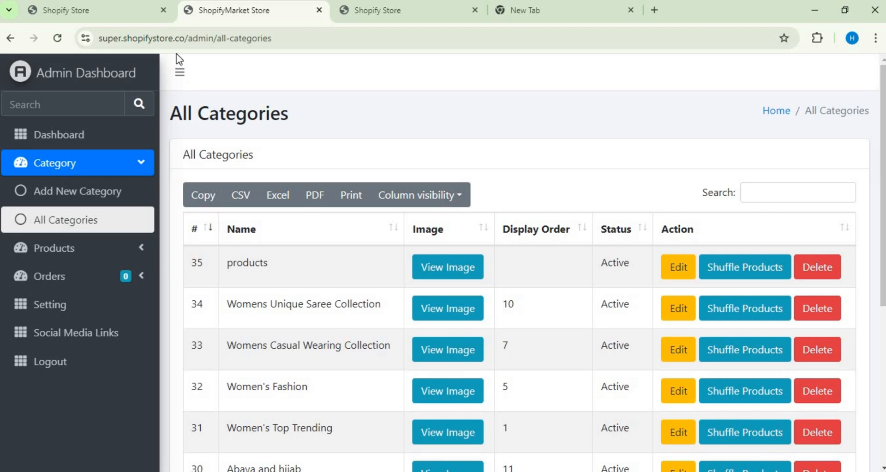
Step: Open the My Store storefront from the shopifystore.co dashboard and check its navigation categories
left_click(110, 15)
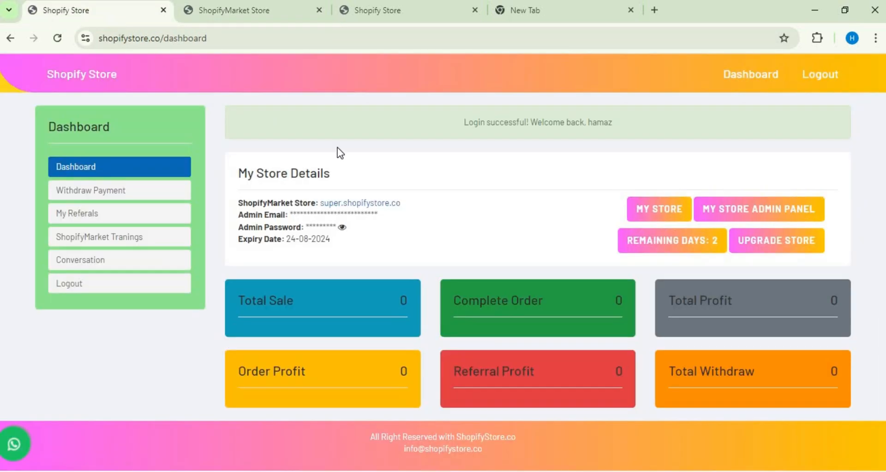
left_click(645, 217)
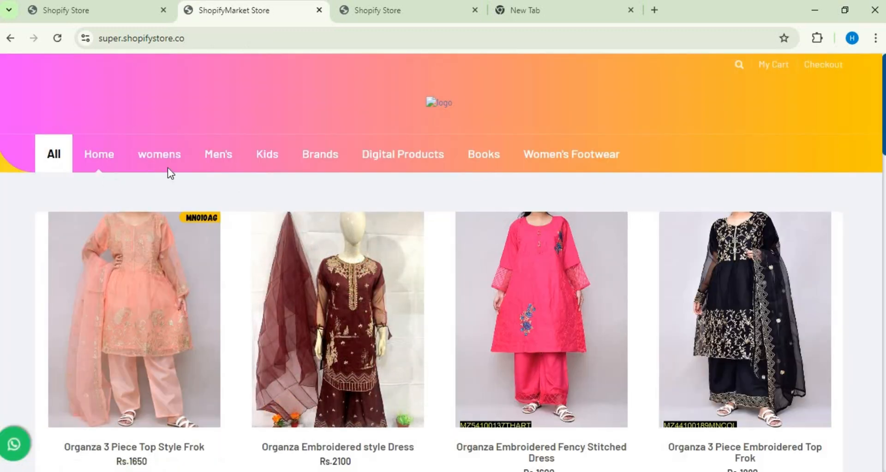
mouse_move(376, 170)
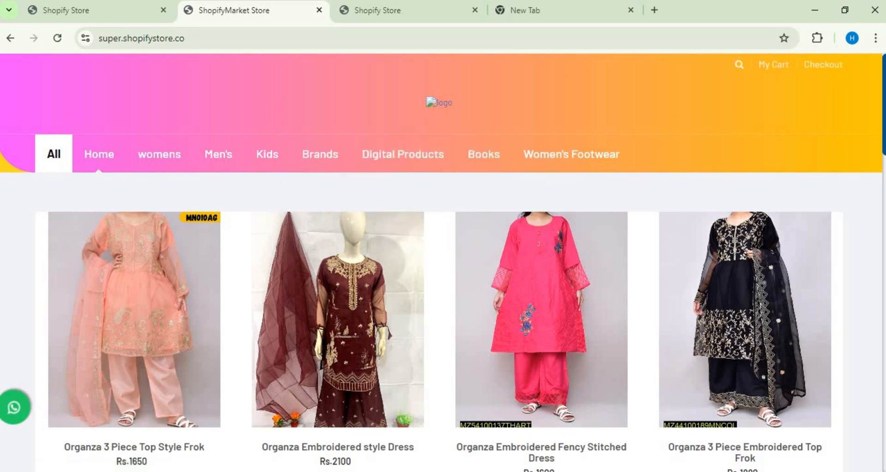
Step: Return to the shopifystore.co dashboard, reopen the store's admin panel, and show all categories
left_click(96, 12)
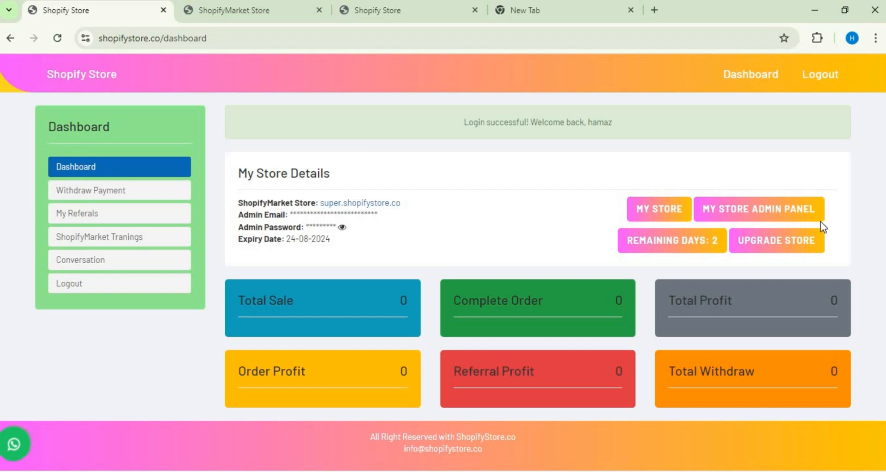
left_click(786, 208)
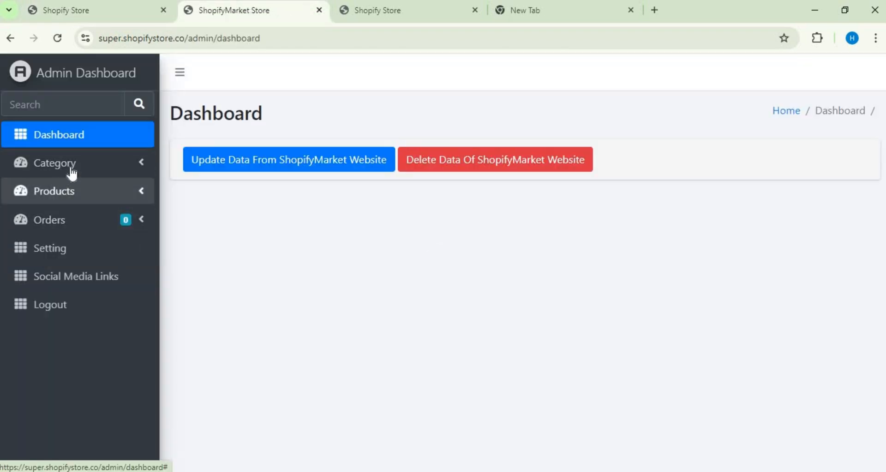
left_click(73, 177)
left_click(80, 213)
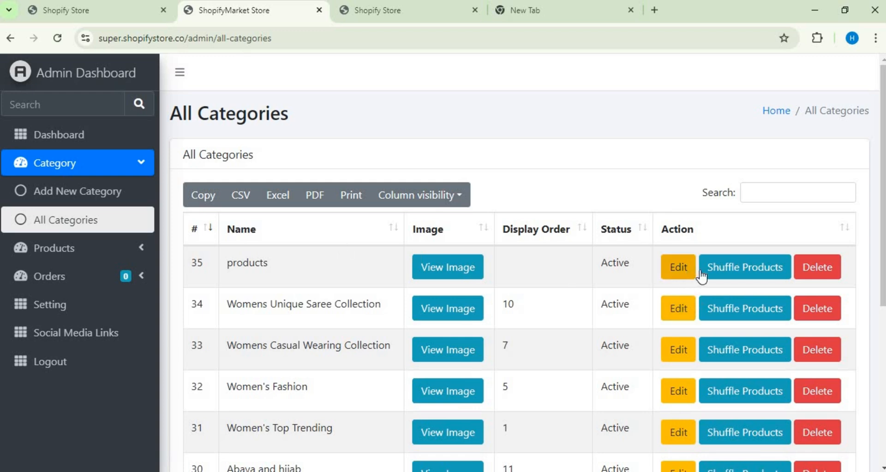
Step: Try the Shuffle Products action on the products category and dismiss its confirmation
left_click(726, 271)
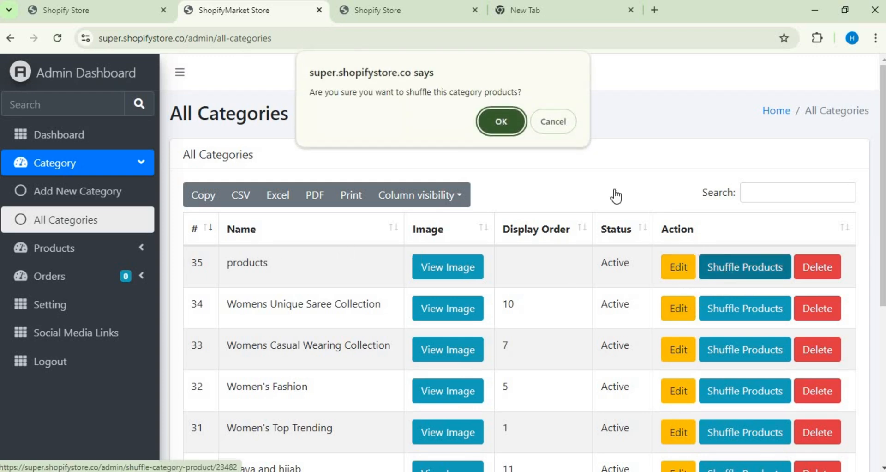
left_click(569, 124)
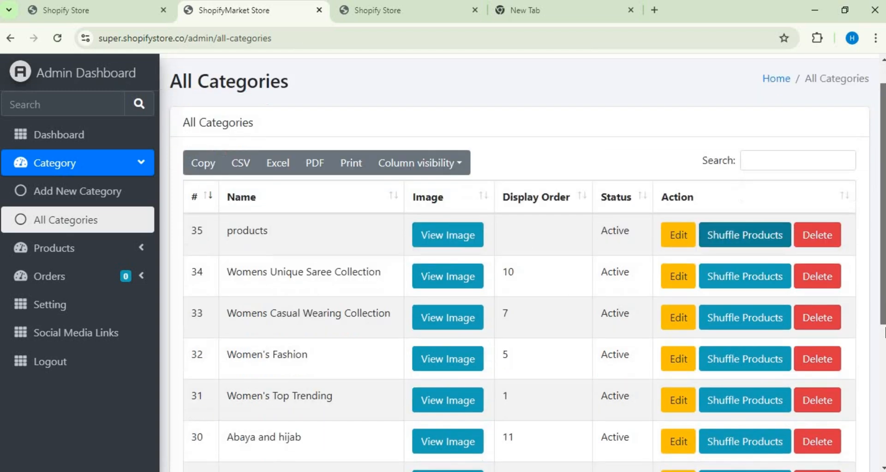
scroll(527, 262, "down", 5)
scroll(527, 262, "up", 5)
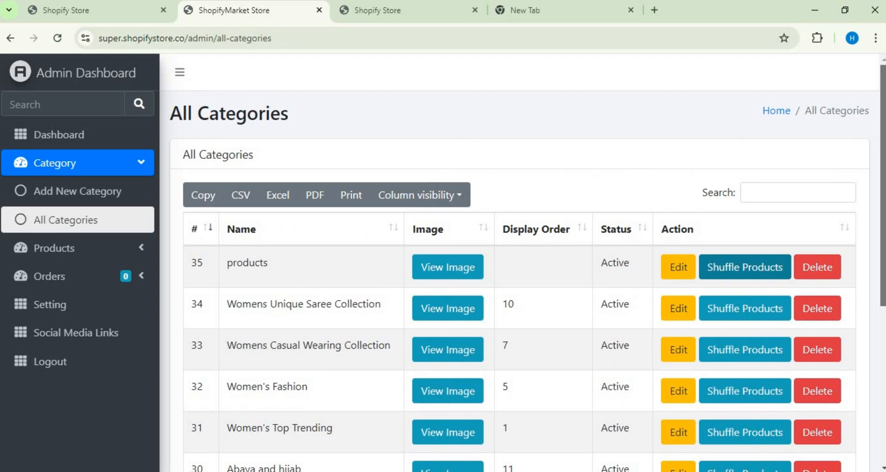
Step: Reopen the storefront from the store dashboard and view the subcategories of Digital Products
left_click(126, 5)
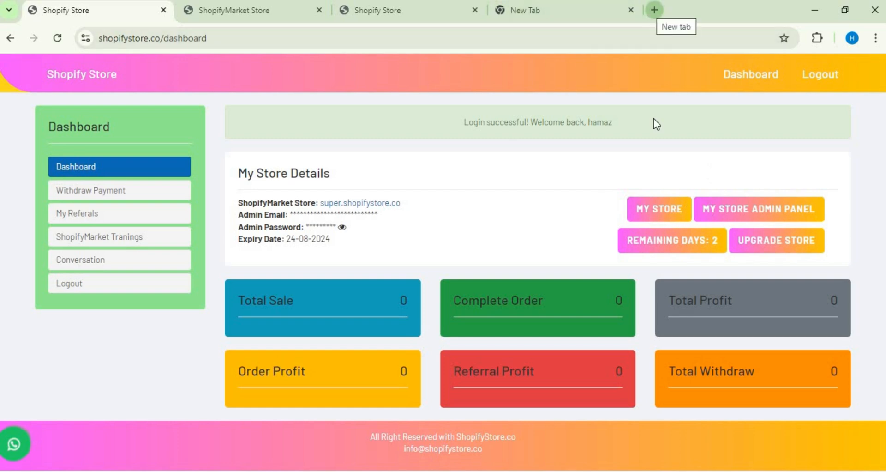
left_click(648, 214)
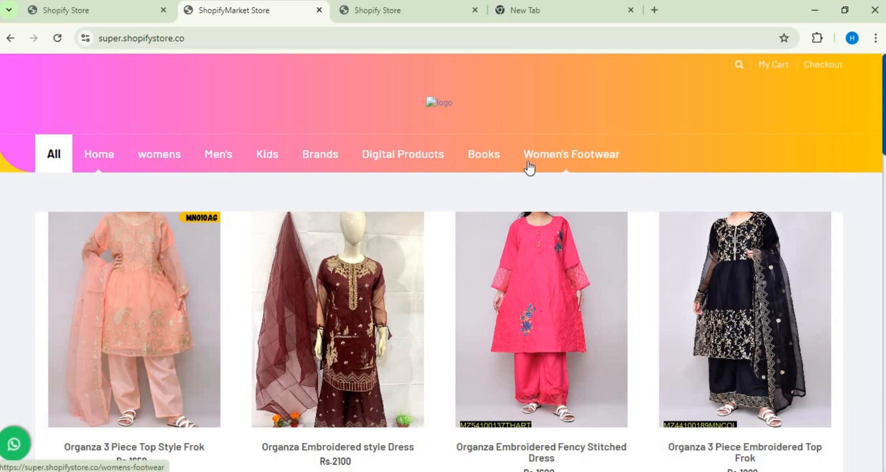
mouse_move(428, 178)
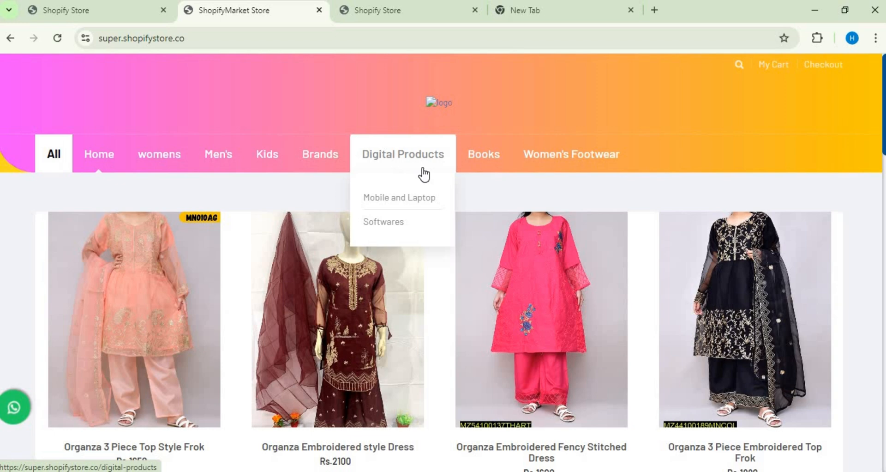
Step: Go back through the store dashboard to the admin panel and display the All Categories list
left_click(103, 17)
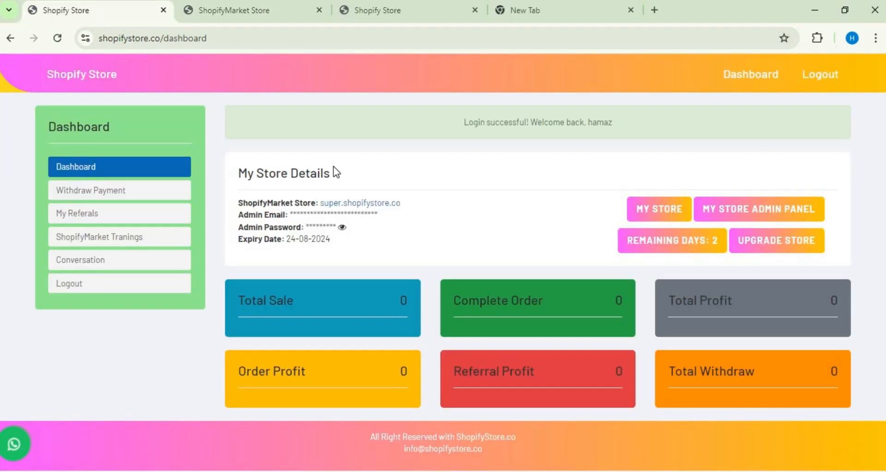
left_click(737, 218)
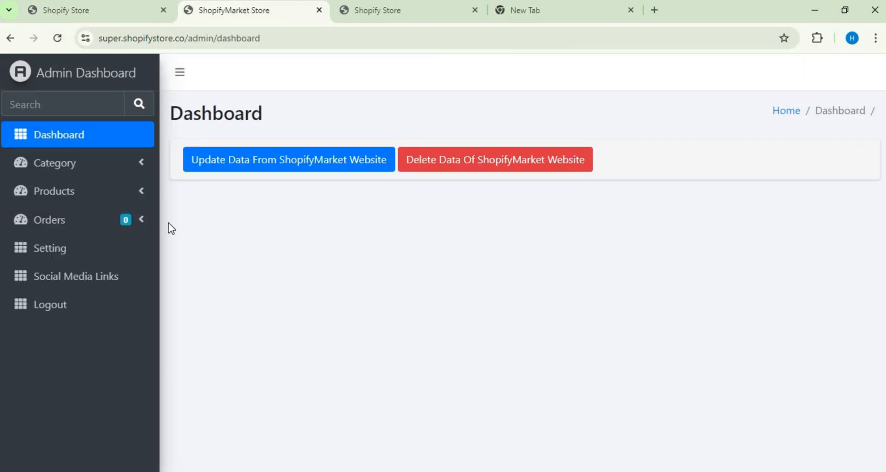
left_click(119, 169)
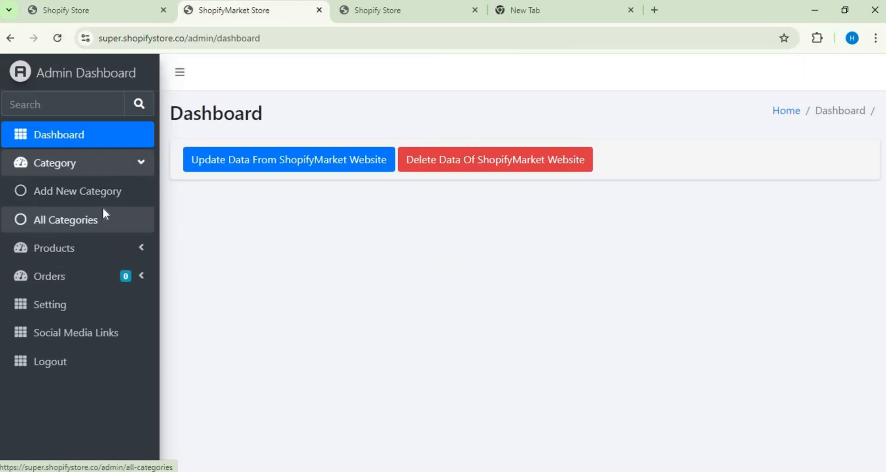
left_click(104, 211)
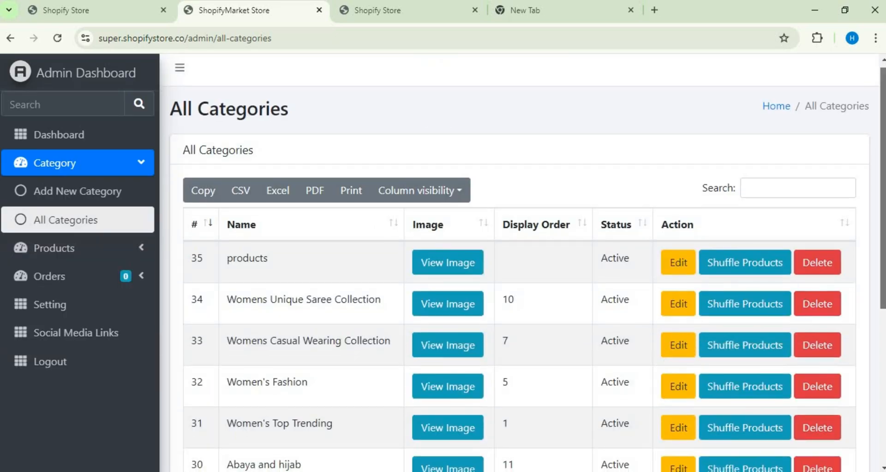
Step: Examine the first page of the All Categories list, including its statuses, display orders, available actions and search field
scroll(883, 210, "down", 1)
scroll(526, 263, "down", 3)
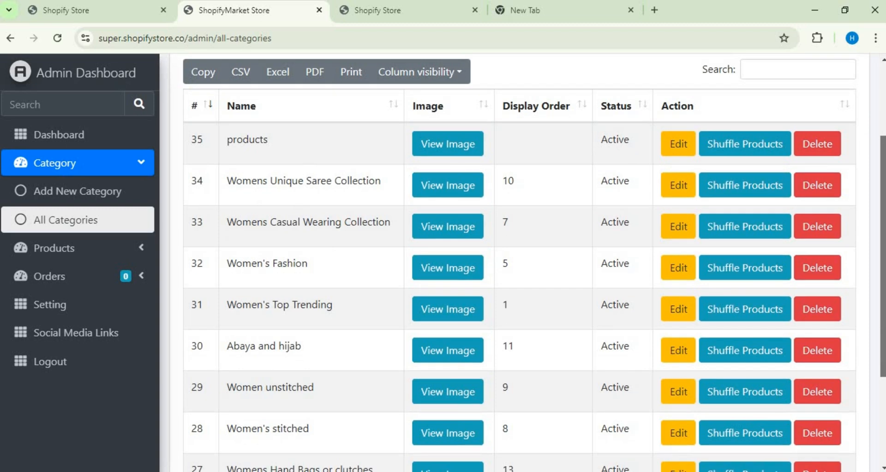
scroll(526, 263, "down", 4)
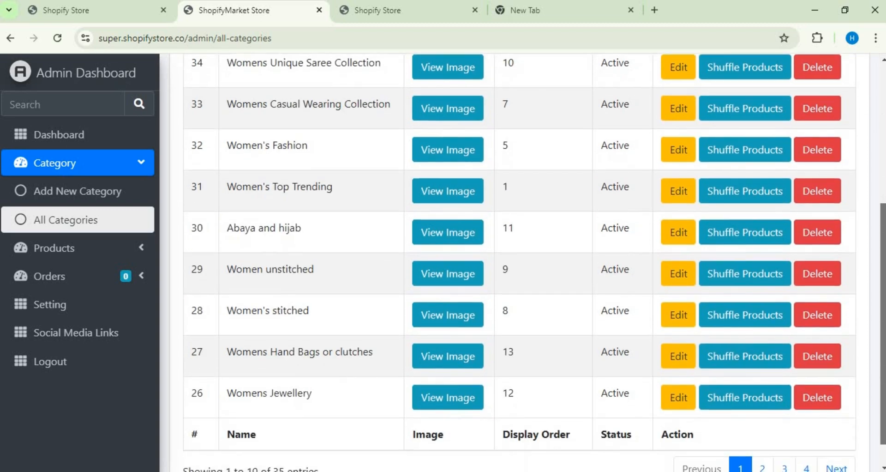
scroll(526, 263, "down", 1)
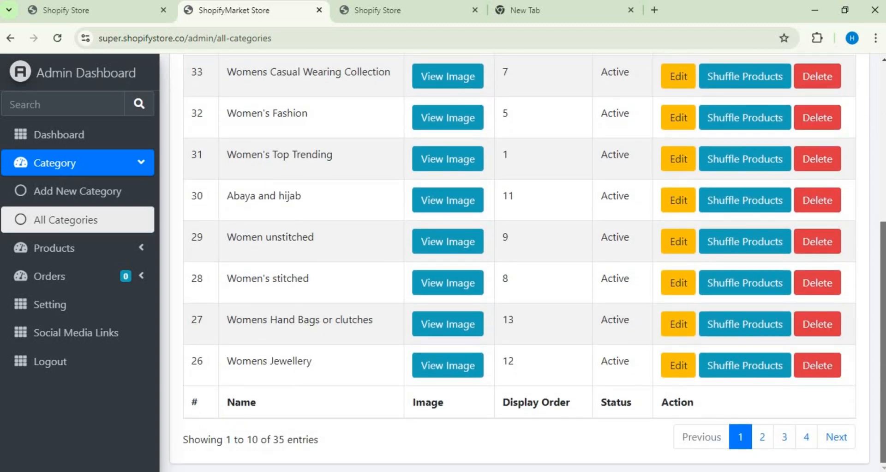
scroll(871, 245, "up", 7)
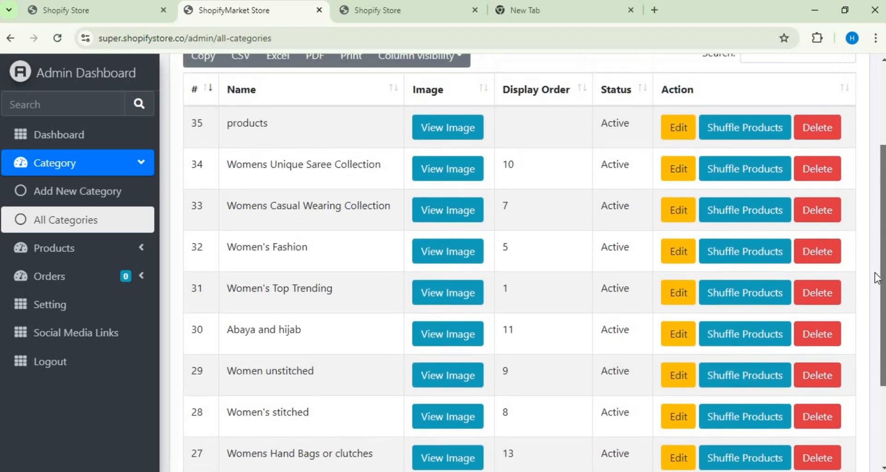
scroll(871, 237, "up", 2)
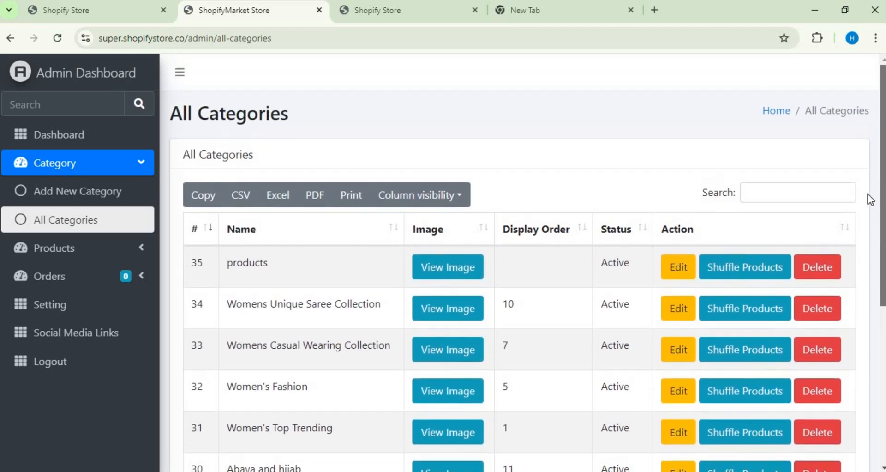
left_click(808, 193)
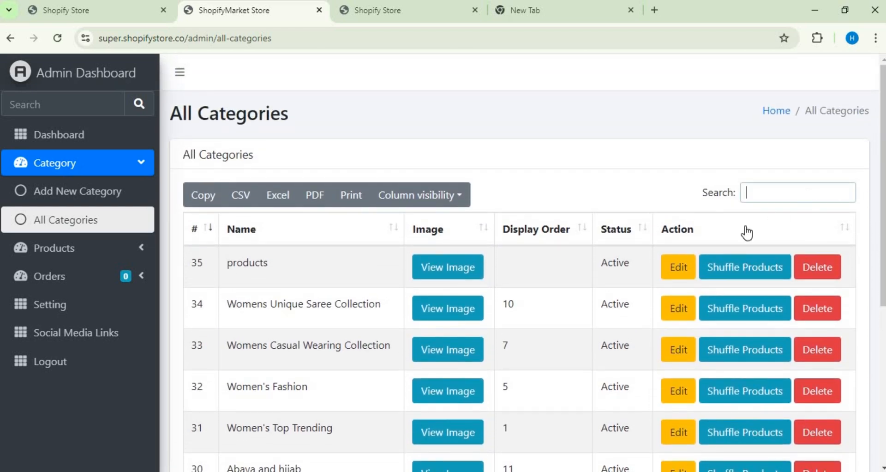
left_click(829, 115)
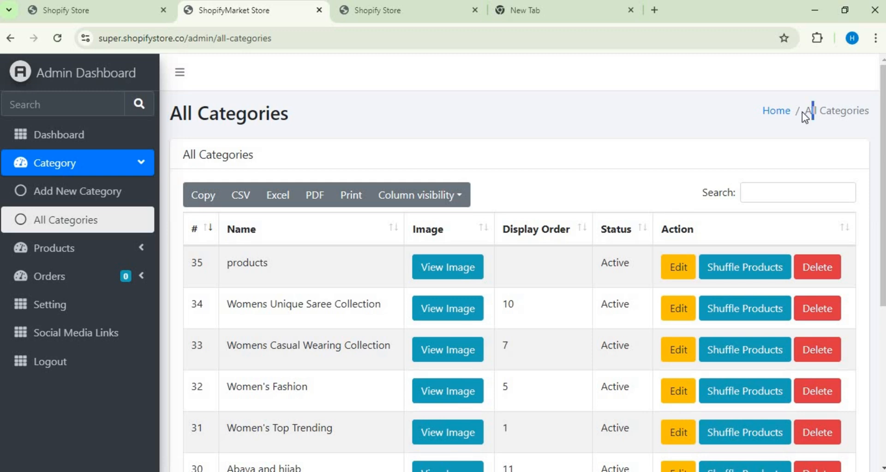
Step: Find the Digital Products category by searching for "digi", delete it and accept the confirmation
left_click_drag(805, 115, 867, 111)
left_click(757, 189)
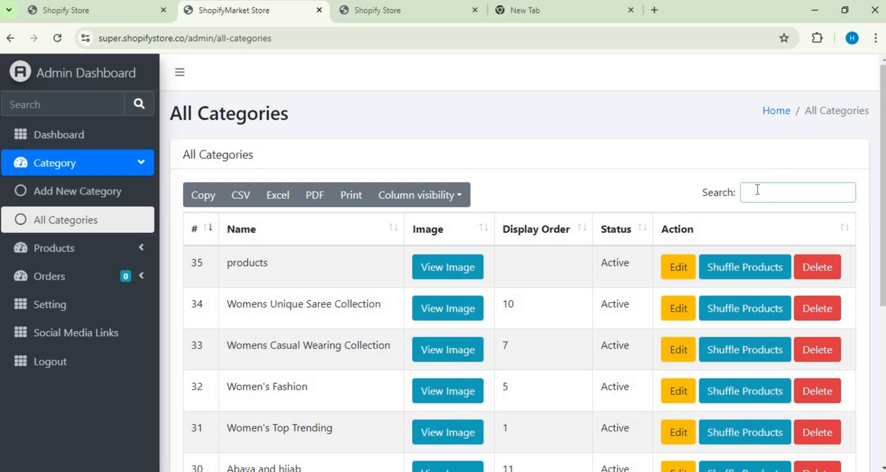
type("digi")
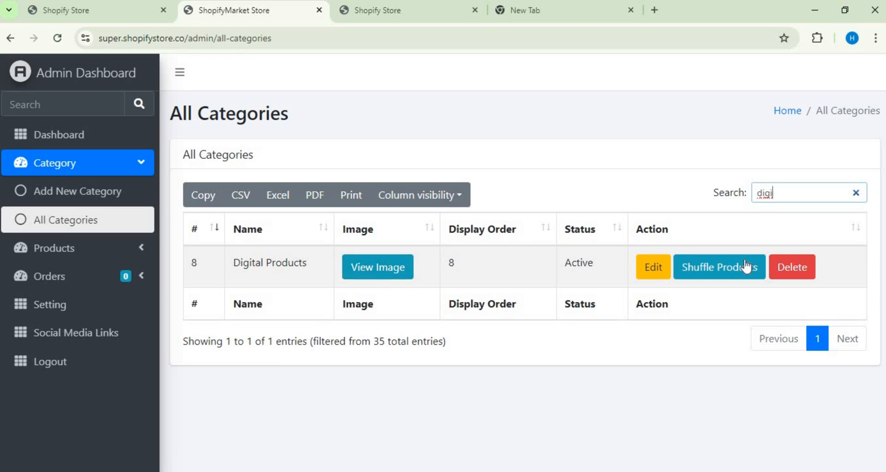
left_click(775, 273)
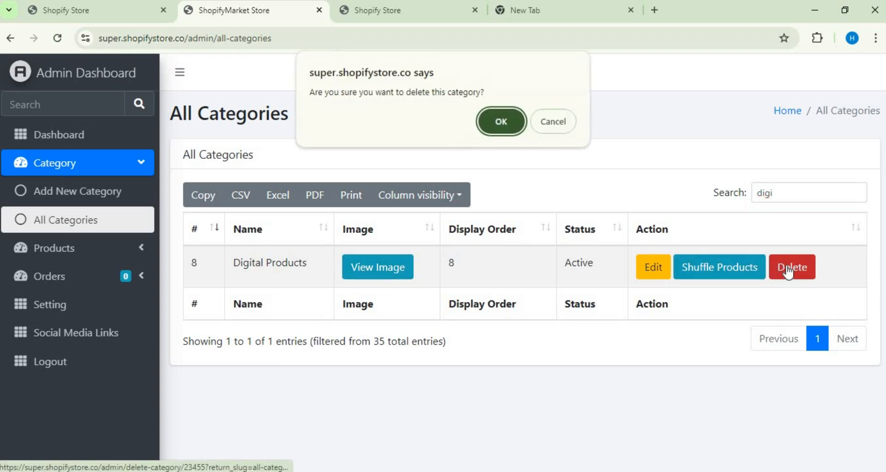
left_click(489, 120)
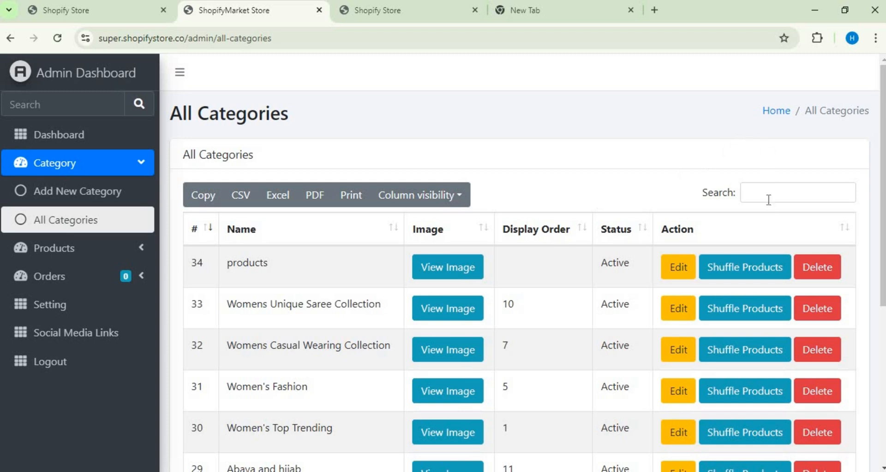
Step: Search the All Categories list for "digi" again to check the deletion of Digital Products
left_click(768, 194)
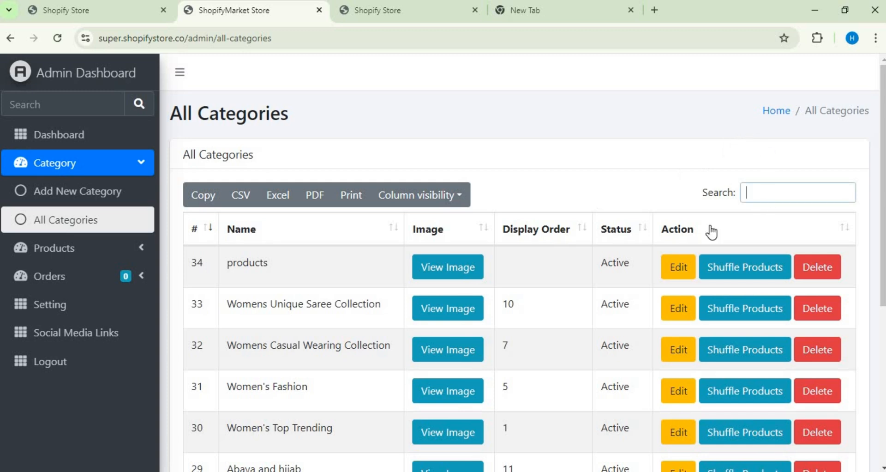
type("digi")
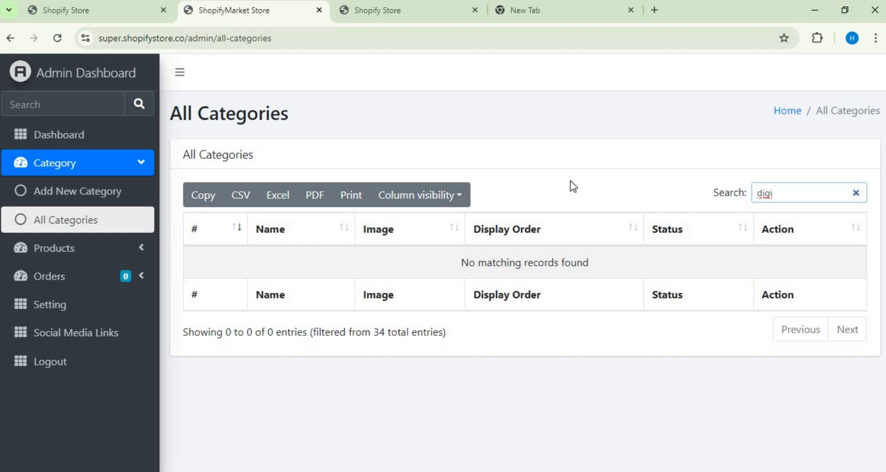
left_click(574, 196)
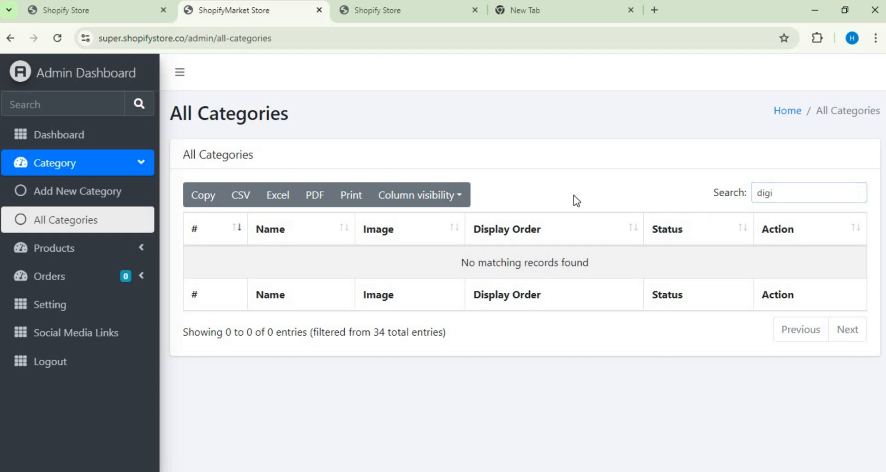
Step: Open the storefront from the store dashboard and check its category navigation for Digital Products
left_click(10, 41)
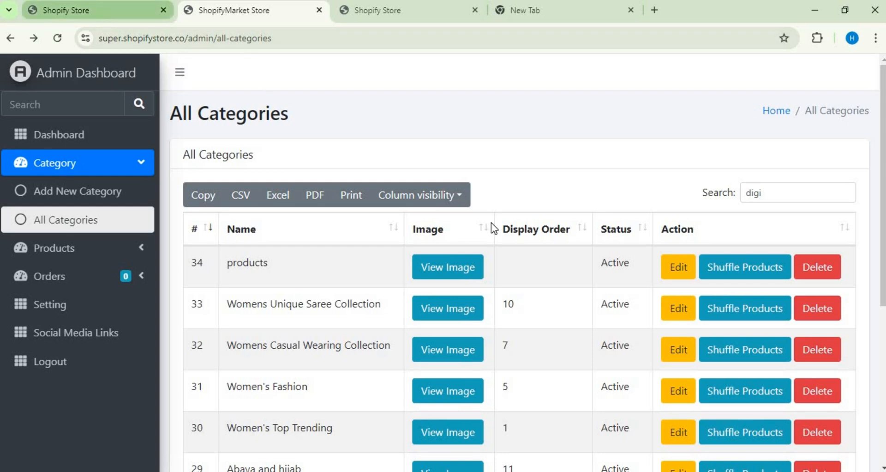
left_click(98, 18)
left_click(646, 202)
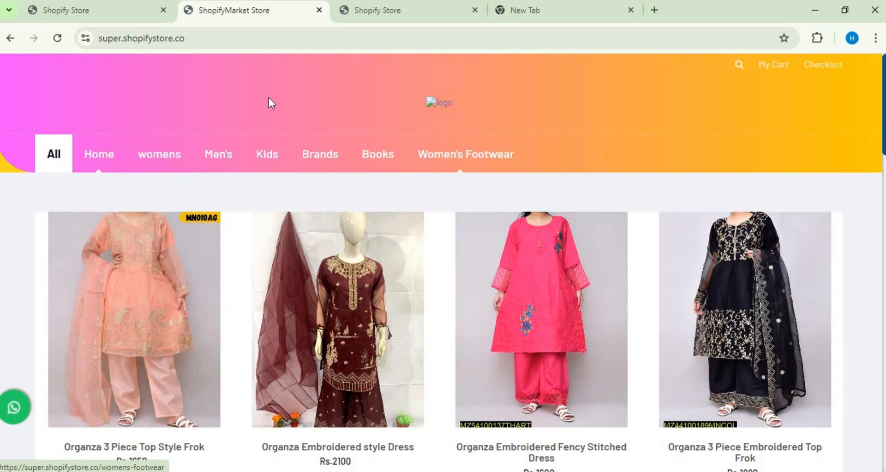
Step: Return through the store dashboard to the admin panel and display the All Categories list
left_click(105, 12)
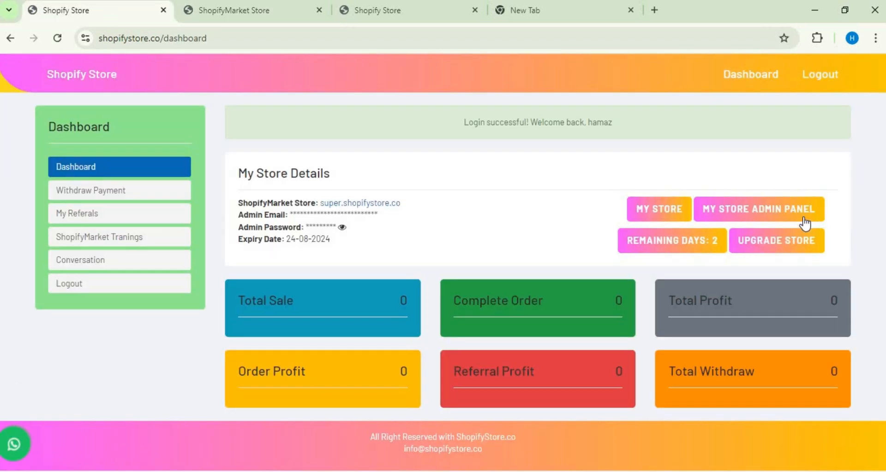
left_click(772, 215)
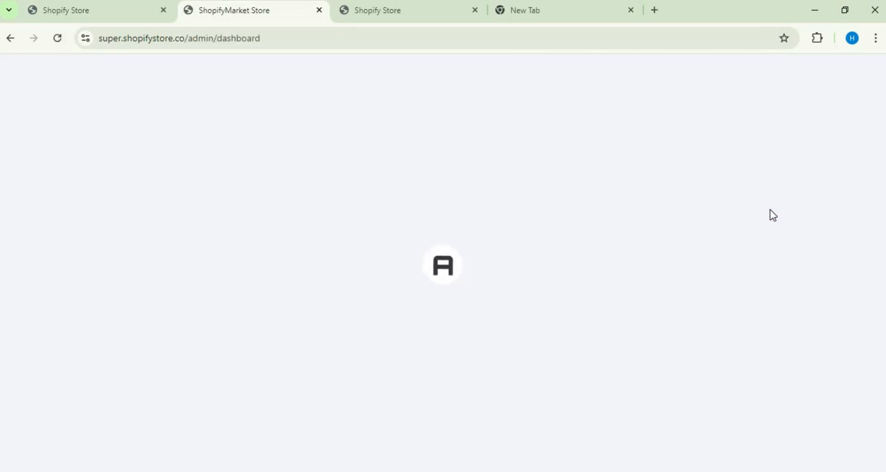
left_click(119, 164)
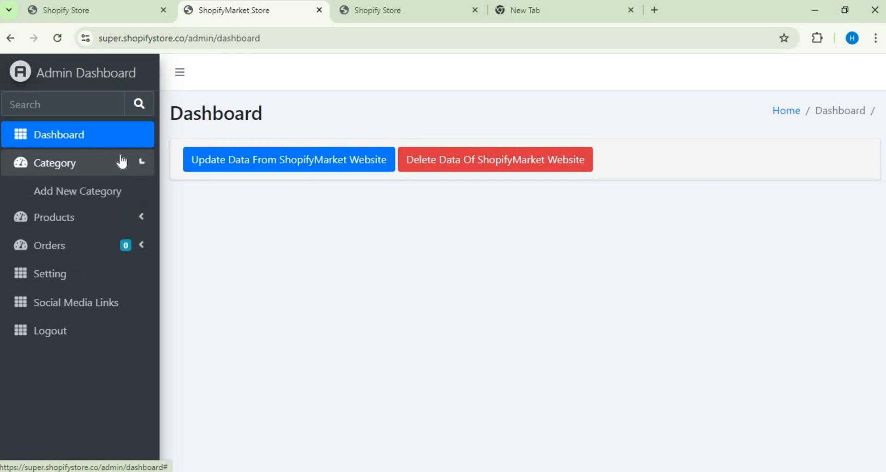
left_click(107, 217)
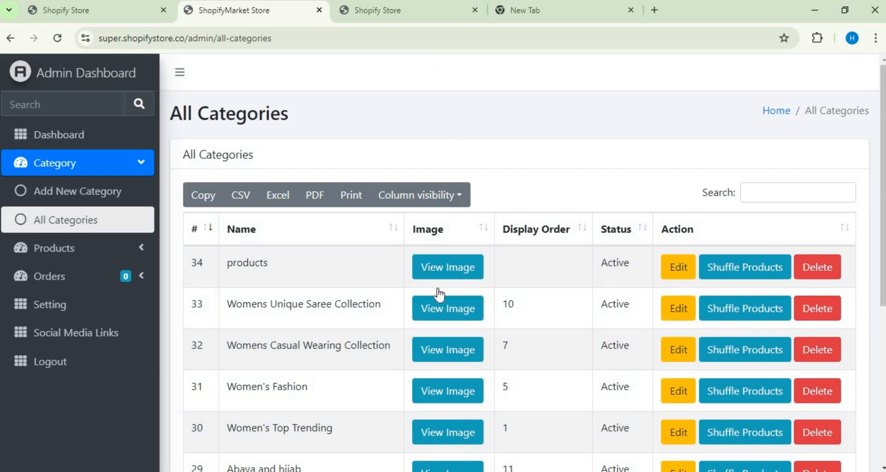
Step: Filter the categories by "women'", delete the Women's Footwear category and accept the confirmation
left_click(760, 193)
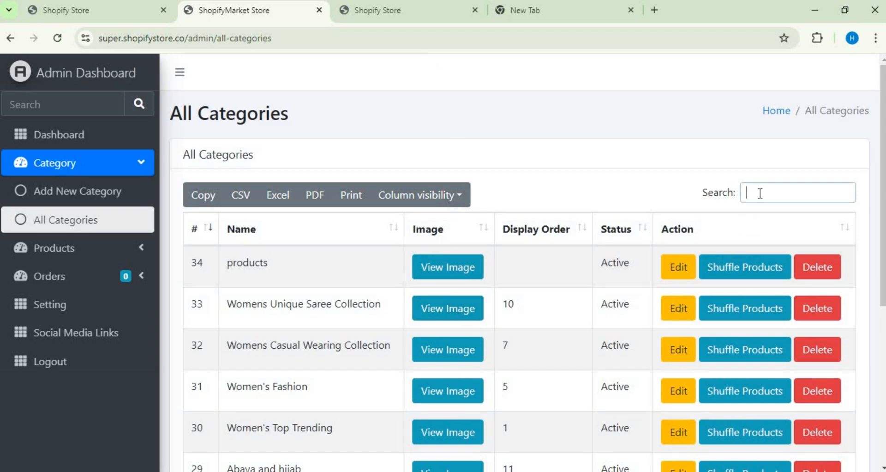
type("wo")
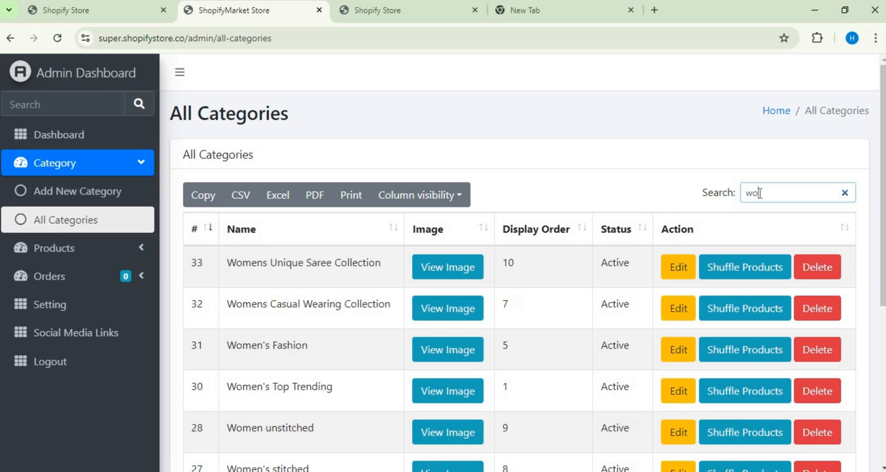
type("men'")
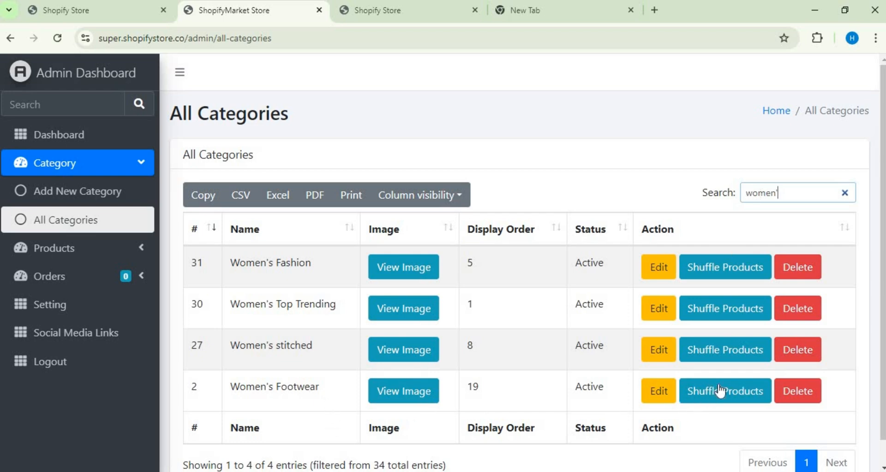
left_click(791, 390)
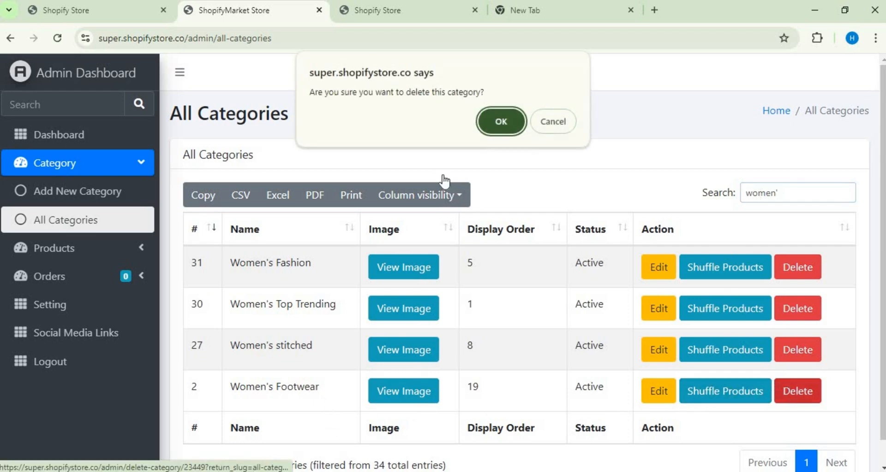
left_click(501, 120)
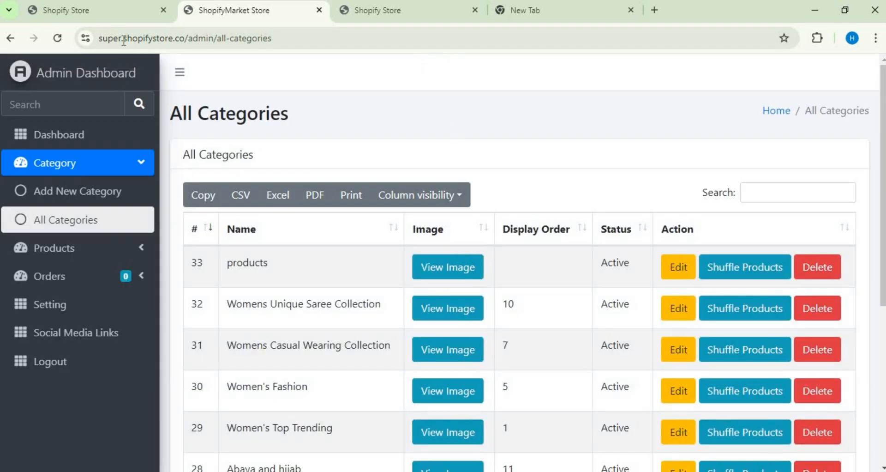
Step: Reopen the storefront from the store dashboard and check its category navigation for Women's Footwear
left_click(96, 20)
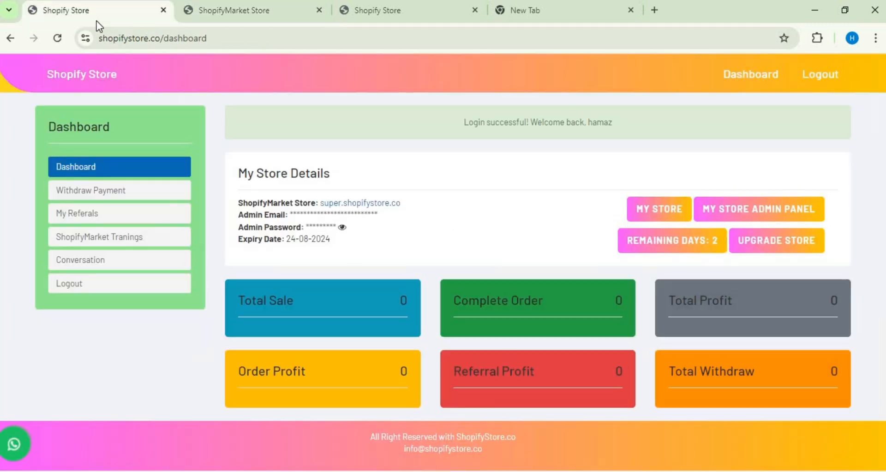
left_click(712, 208)
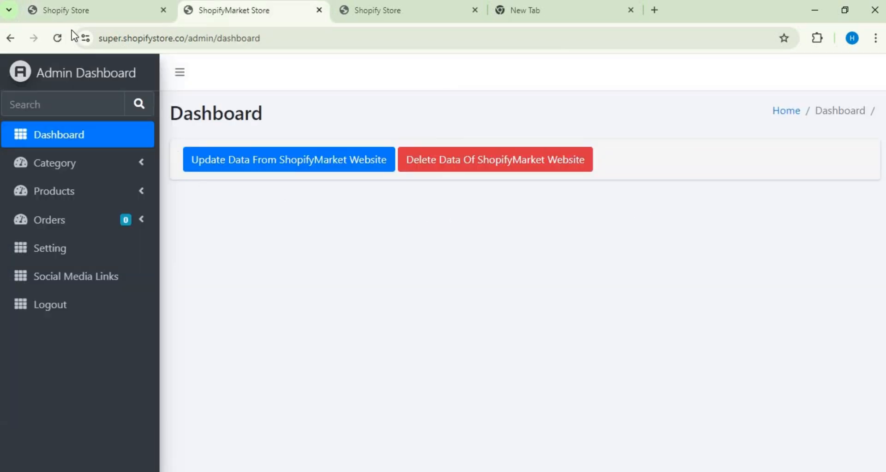
left_click(69, 13)
left_click(651, 210)
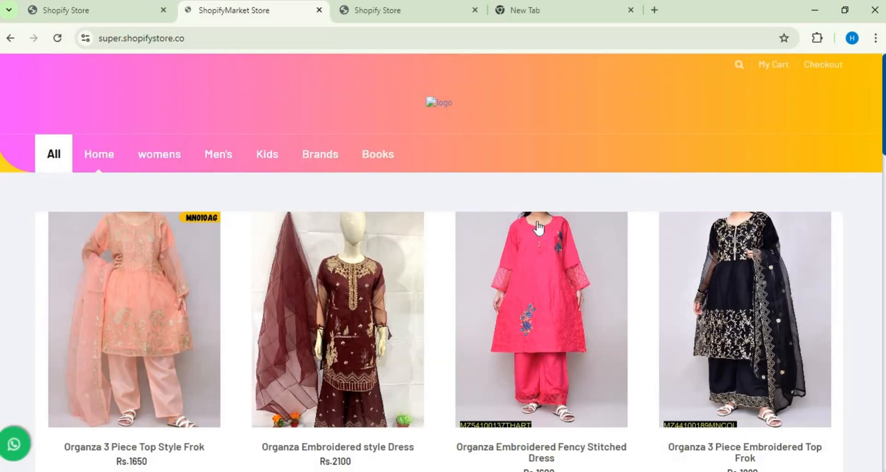
mouse_move(189, 161)
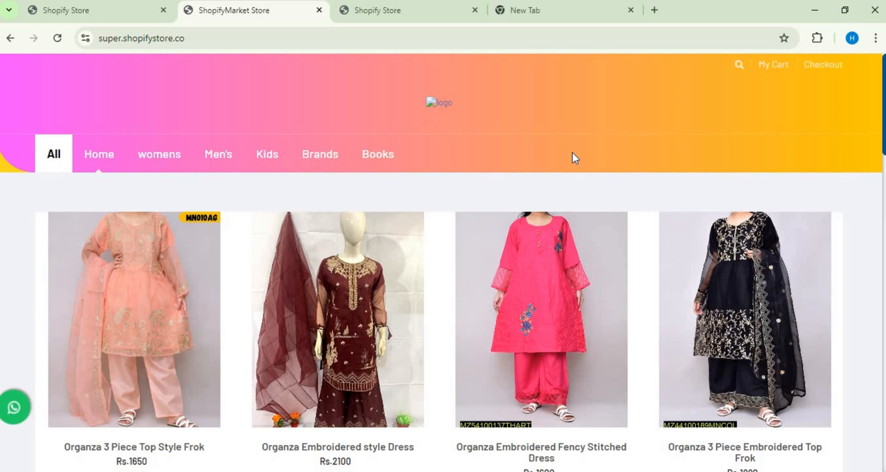
Step: Go back to the store admin panel, open the Add New Product form and activate its Product Title field
left_click(109, 7)
left_click(722, 213)
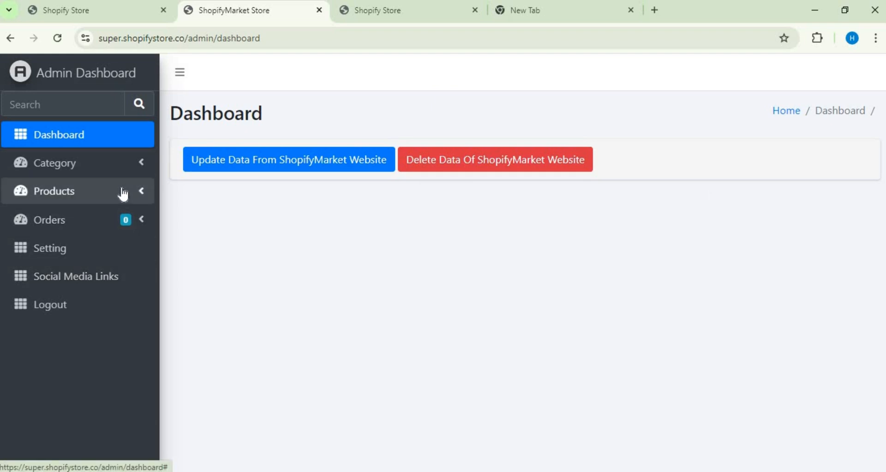
left_click(122, 192)
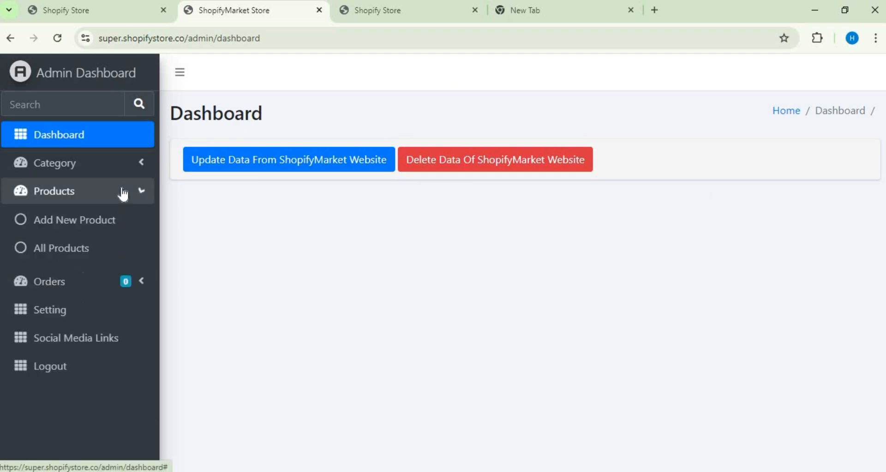
left_click(106, 225)
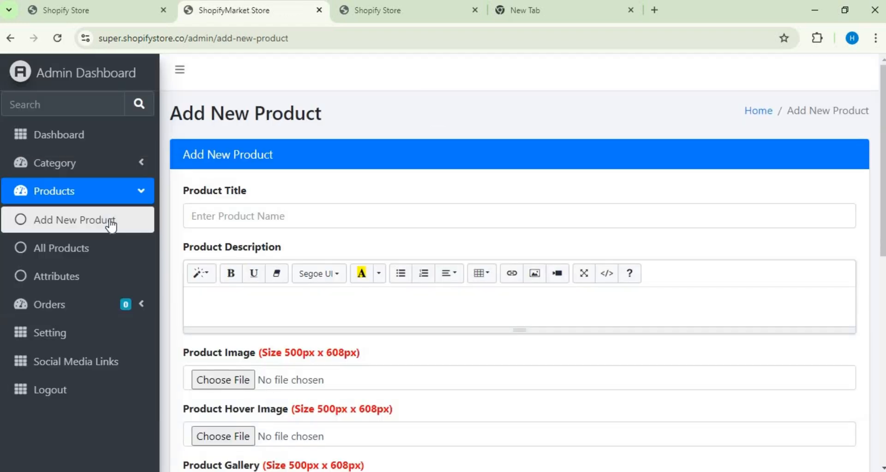
left_click(303, 219)
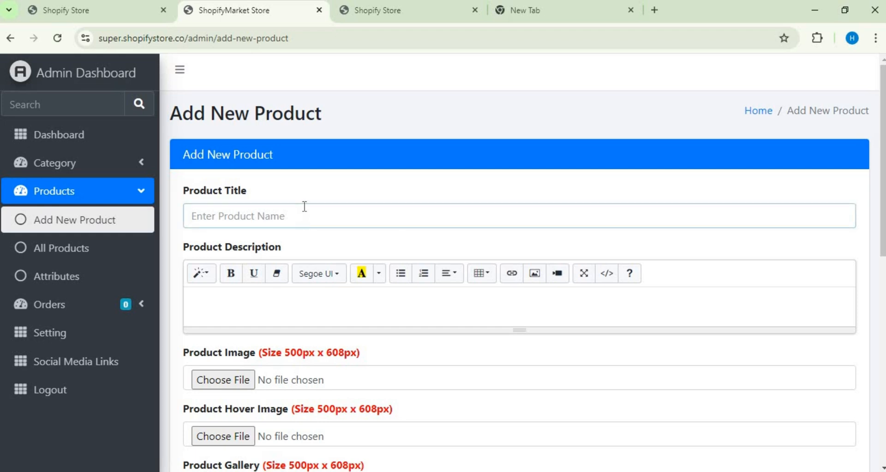
Step: Search Google for "daraz" in a new browser tab and open the Daraz website
left_click(652, 12)
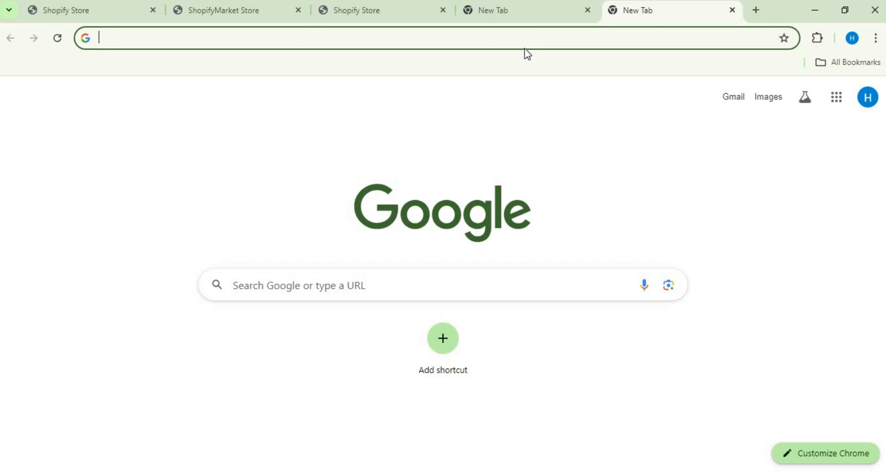
left_click(512, 38)
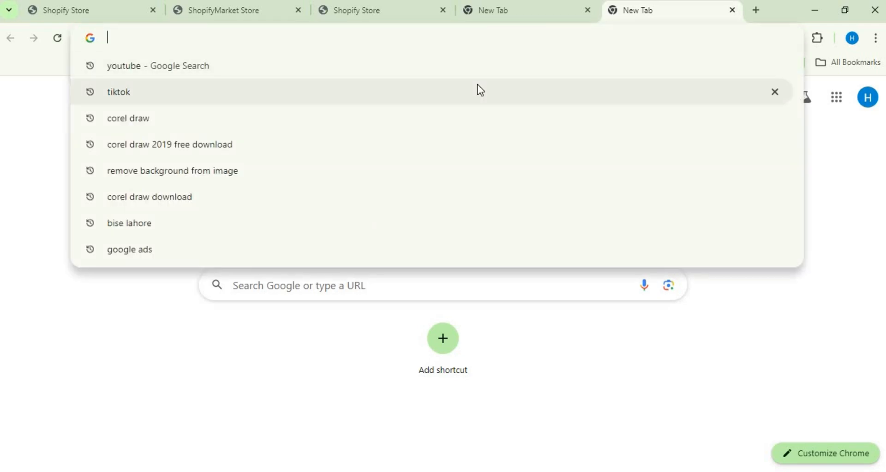
type("da")
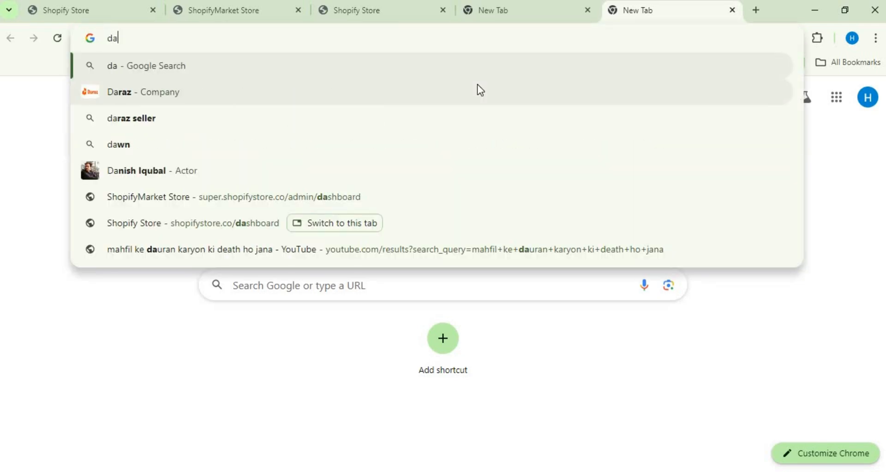
type("raz")
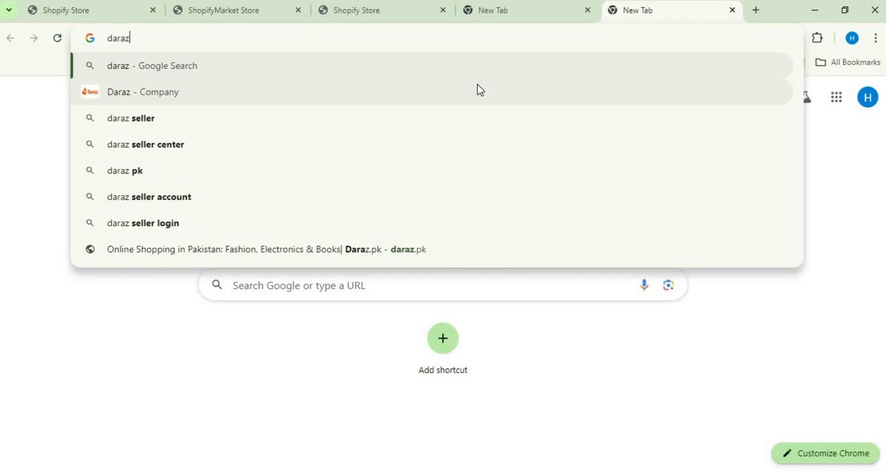
key("Return")
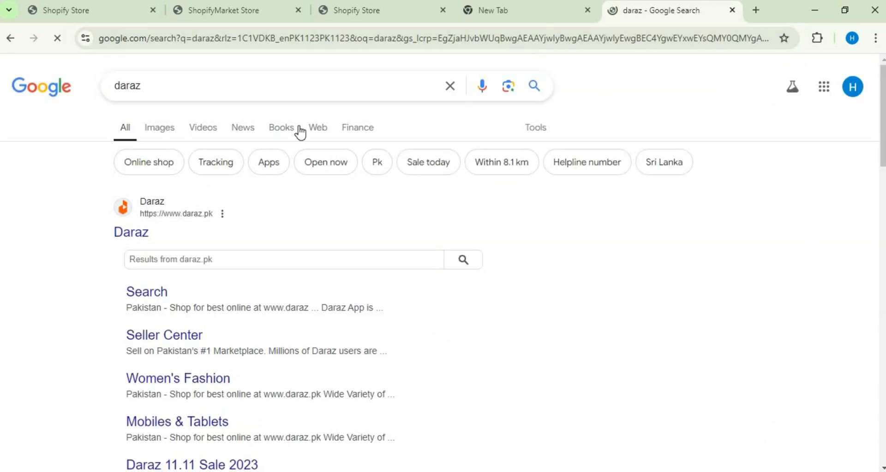
left_click(135, 239)
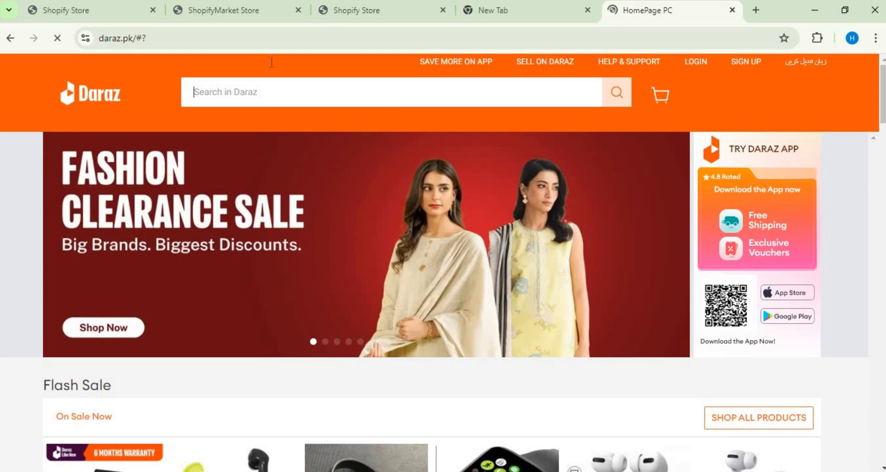
Step: Open the P47 Wireless Headset from Daraz's Flash Sale and copy its full product title
left_click_drag(884, 86, 883, 112)
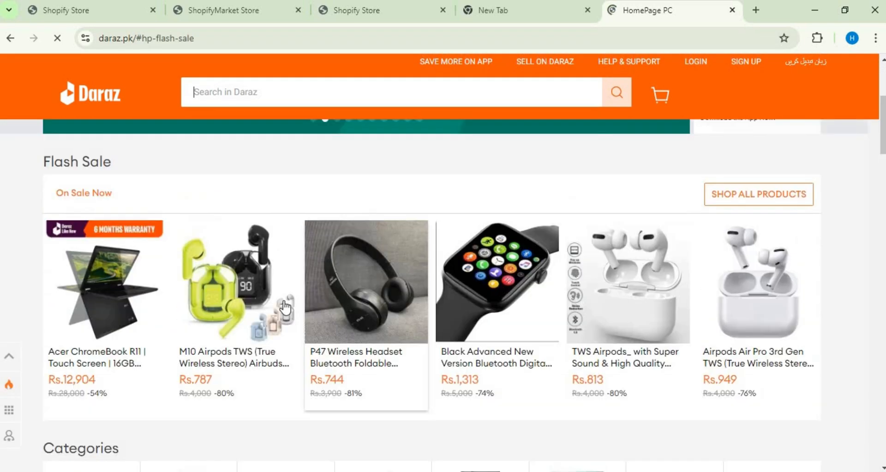
left_click(375, 276)
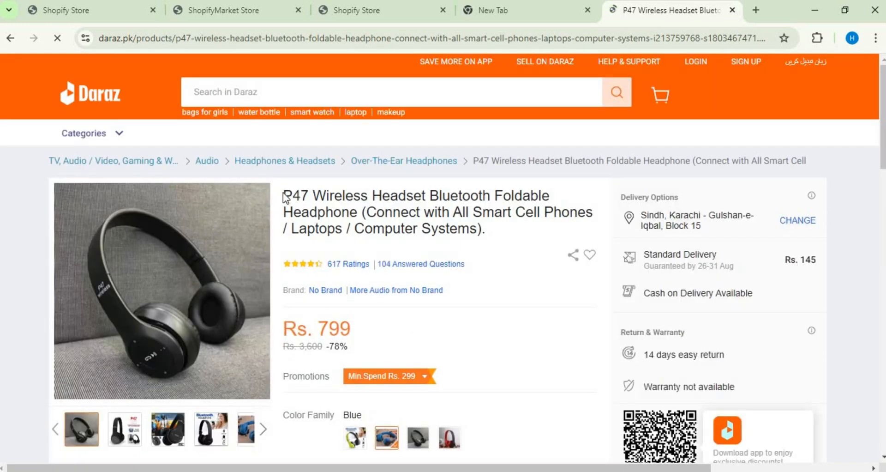
left_click_drag(286, 188, 512, 250)
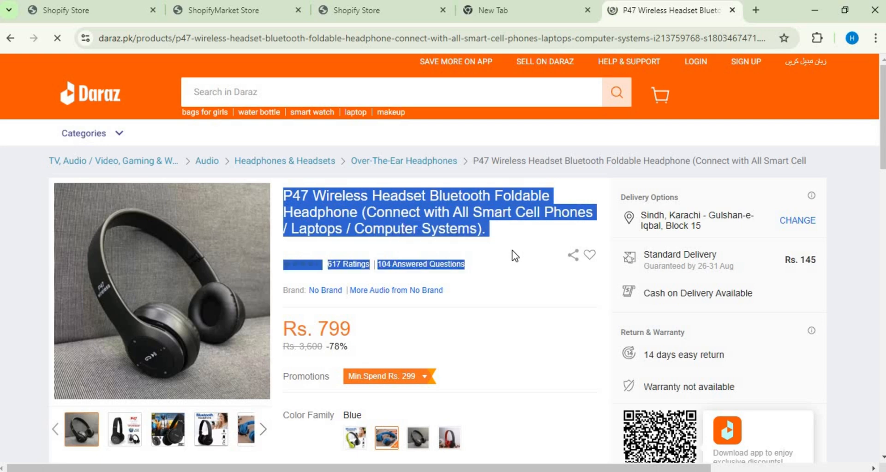
left_click_drag(434, 227, 507, 226)
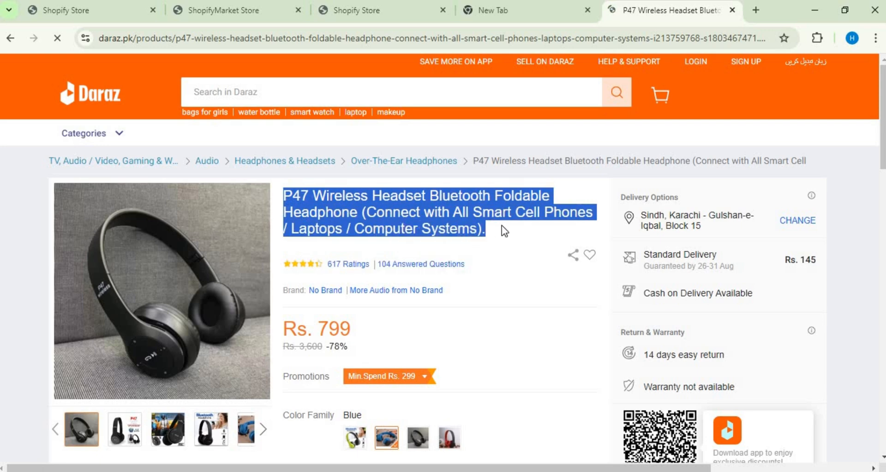
right_click(418, 222)
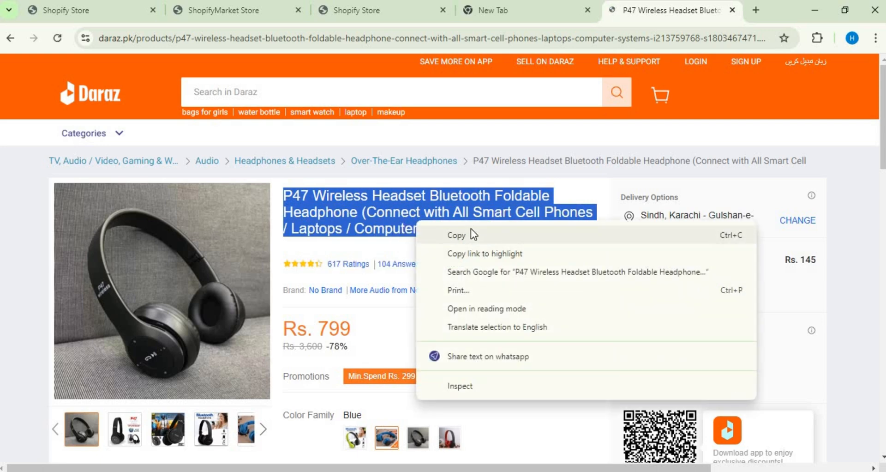
left_click(470, 228)
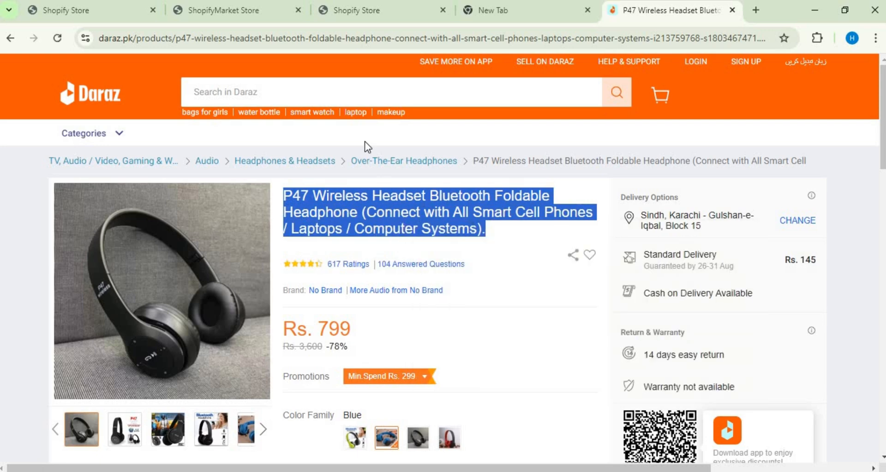
Step: Return to the Add New Product form and paste the copied headset title into the Product Title field
left_click(341, 7)
left_click(228, 6)
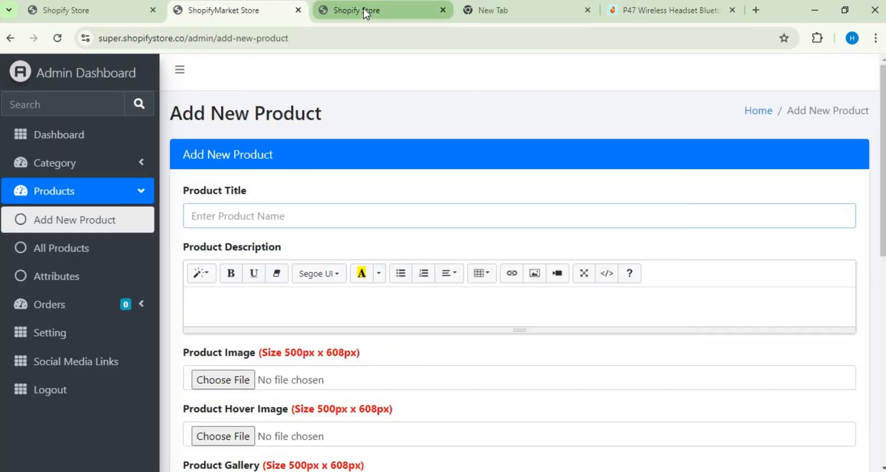
right_click(291, 212)
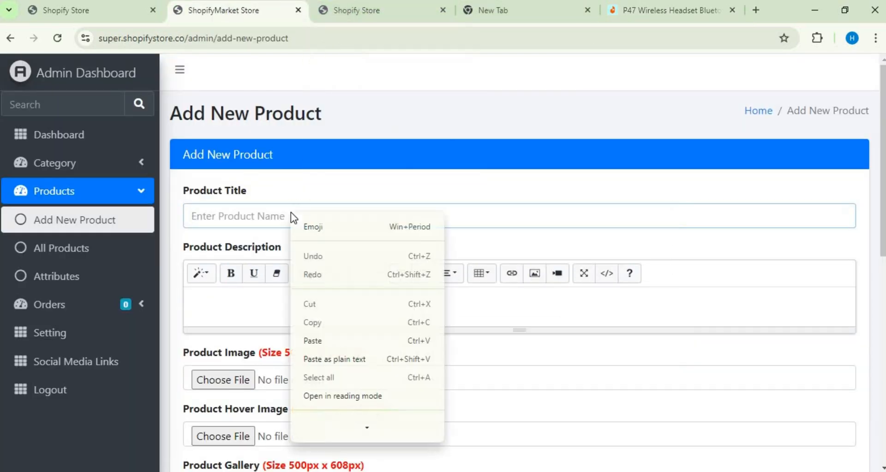
left_click(322, 340)
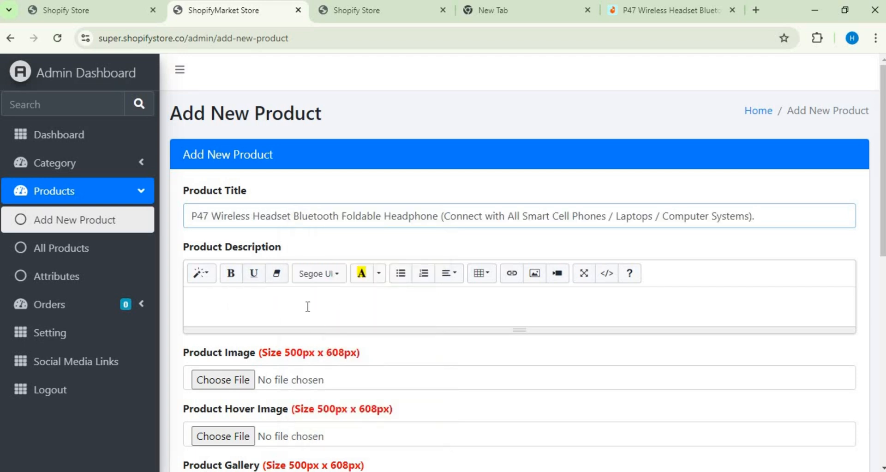
Step: Look over the Daraz headset page, then paste the copied title into the form's Product Description
left_click(648, 13)
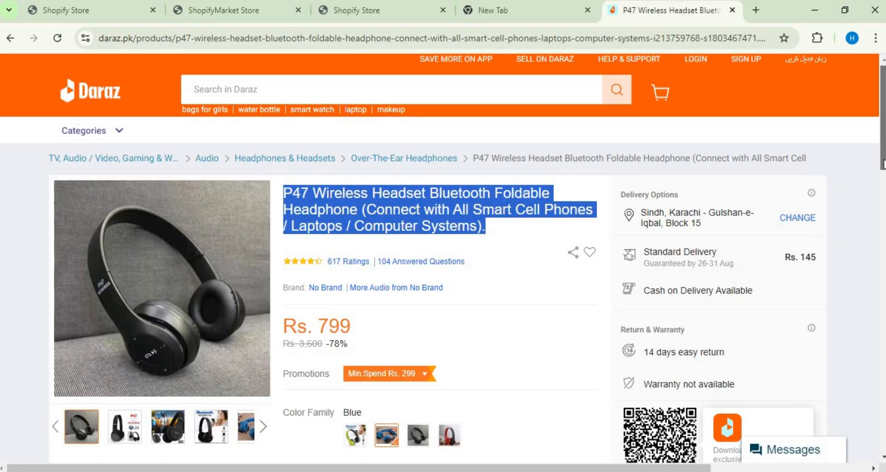
left_click_drag(883, 156, 878, 126)
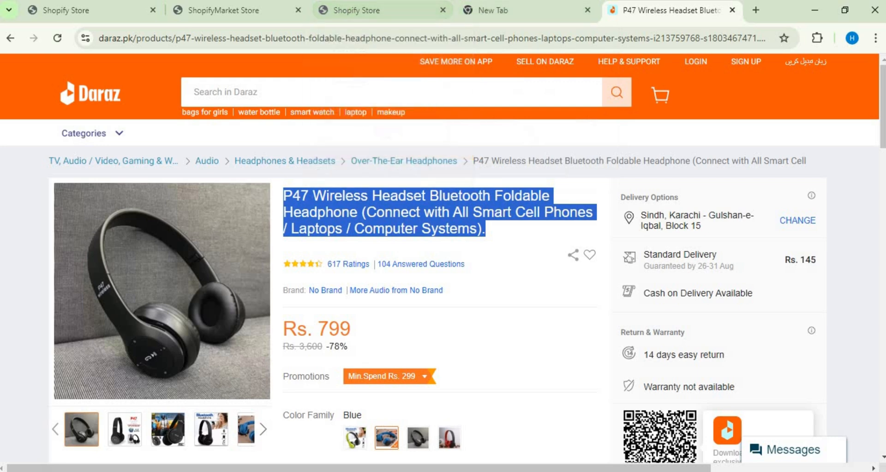
left_click(260, 5)
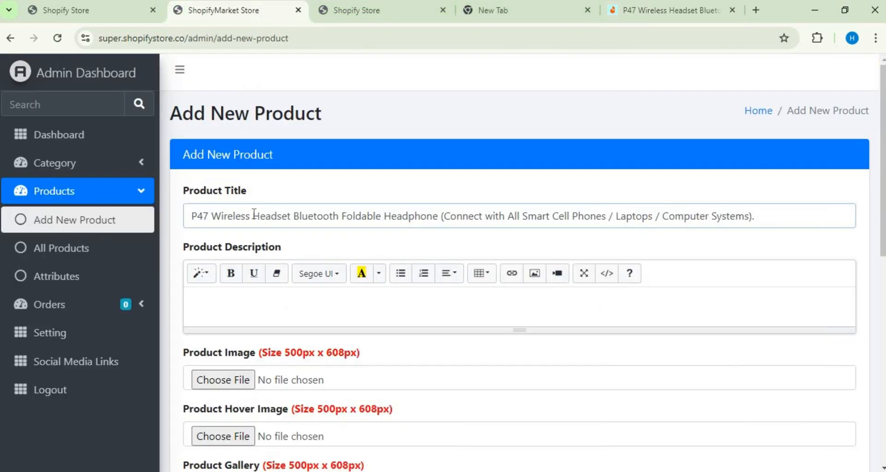
left_click(259, 298)
right_click(259, 296)
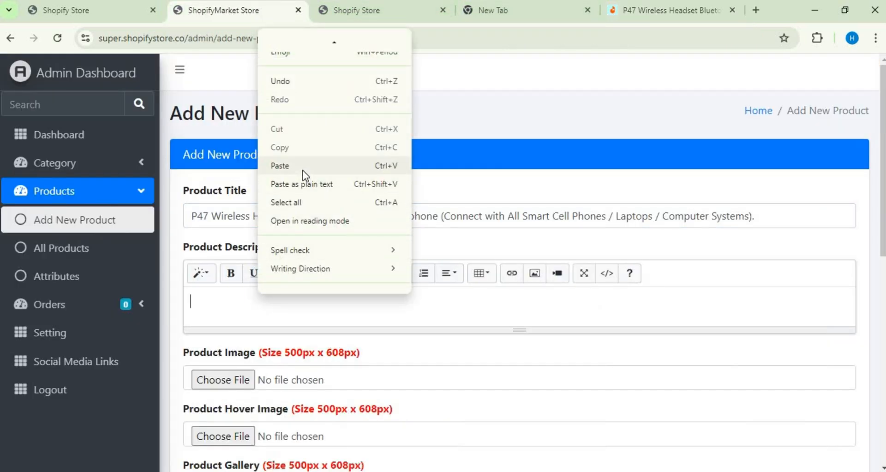
left_click(303, 171)
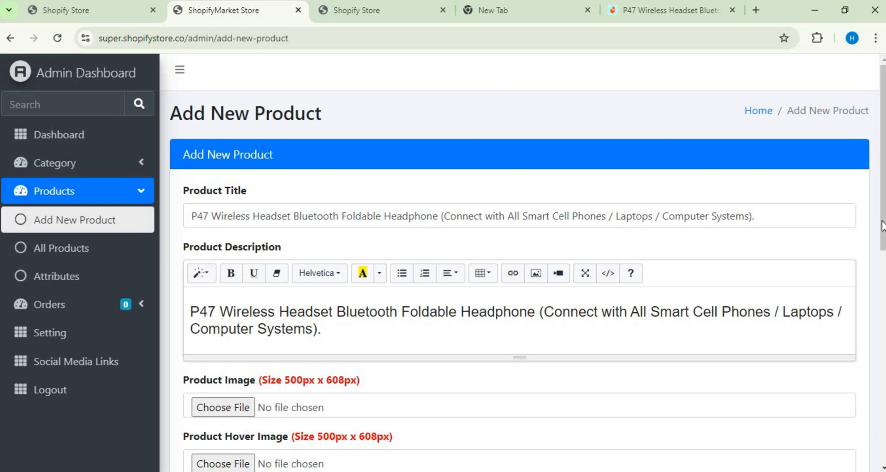
Step: Capture the "Bluetooth Headphone" picture from the Daraz product page with a new Snipping Tool snip
scroll(882, 236, "down", 4)
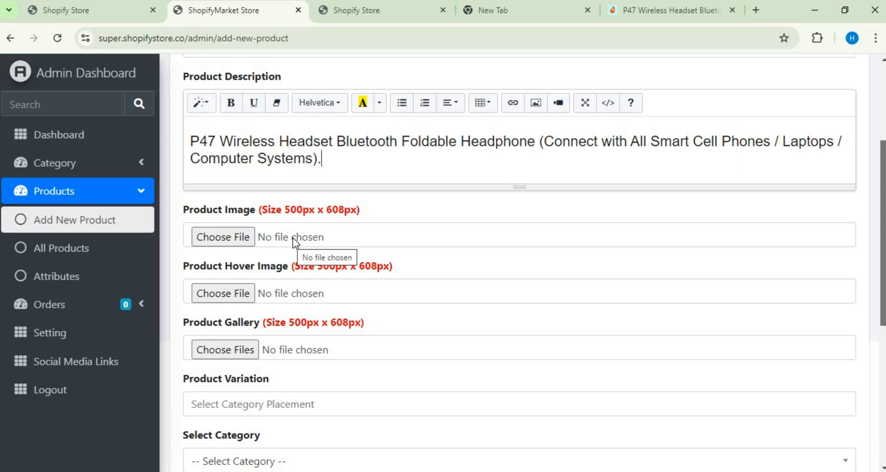
left_click(646, 4)
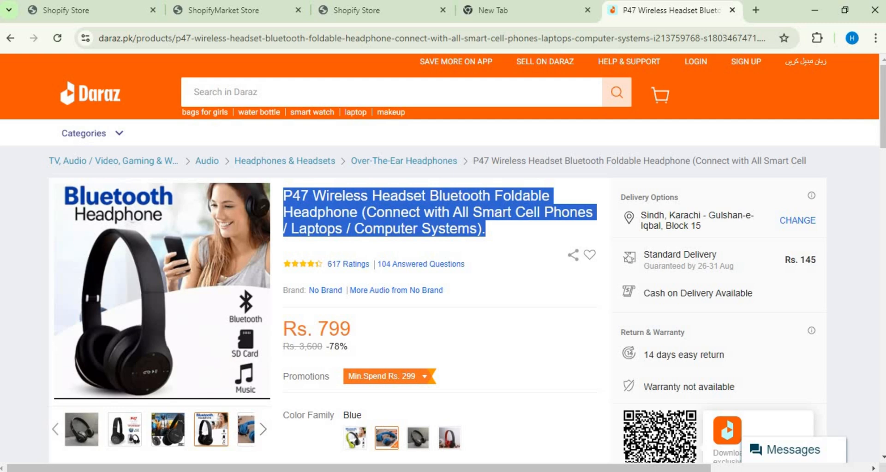
left_click(392, 471)
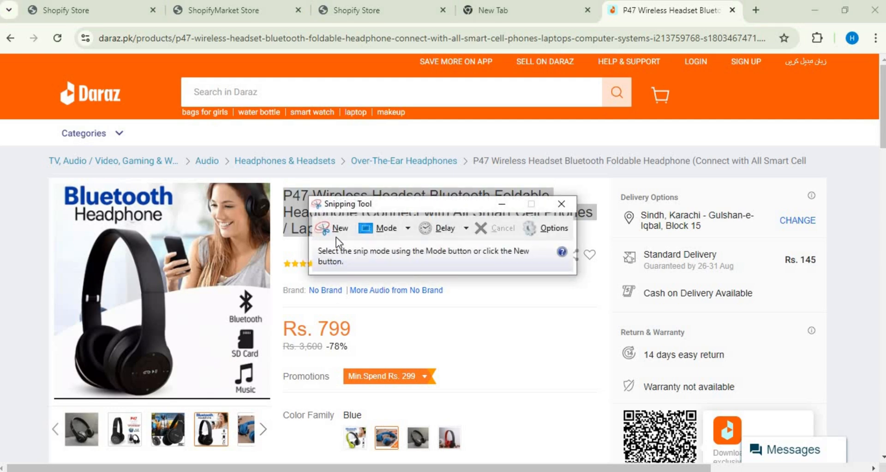
left_click(337, 226)
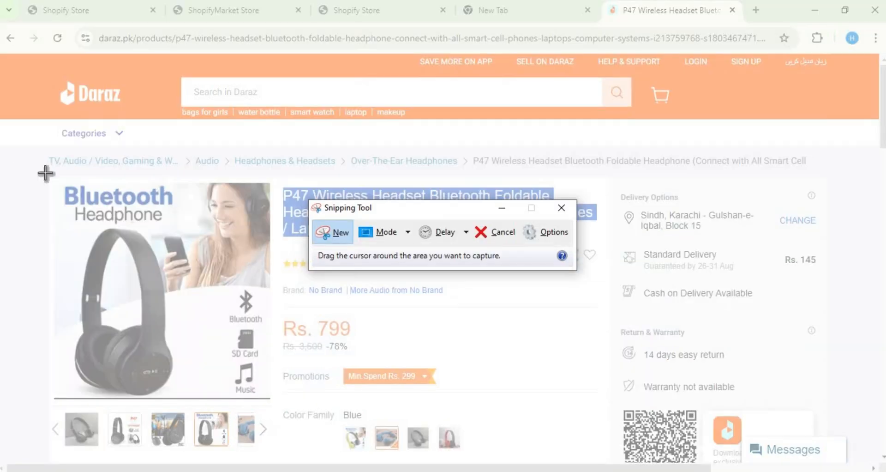
left_click_drag(46, 173, 266, 400)
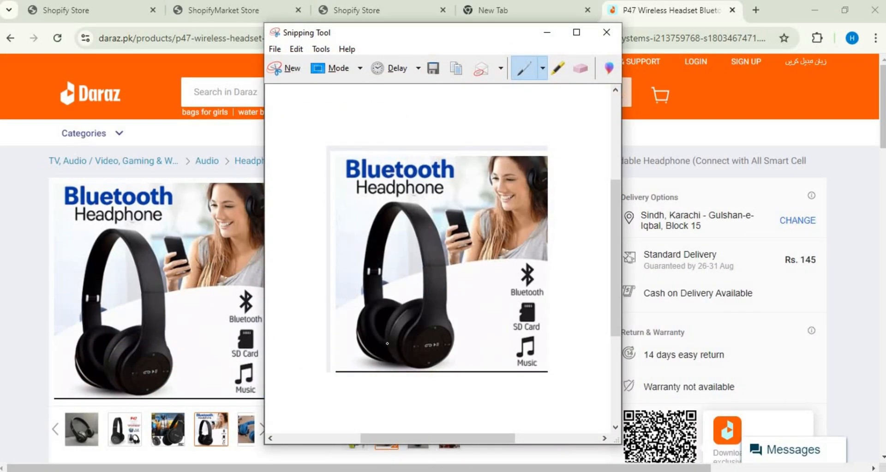
right_click(441, 255)
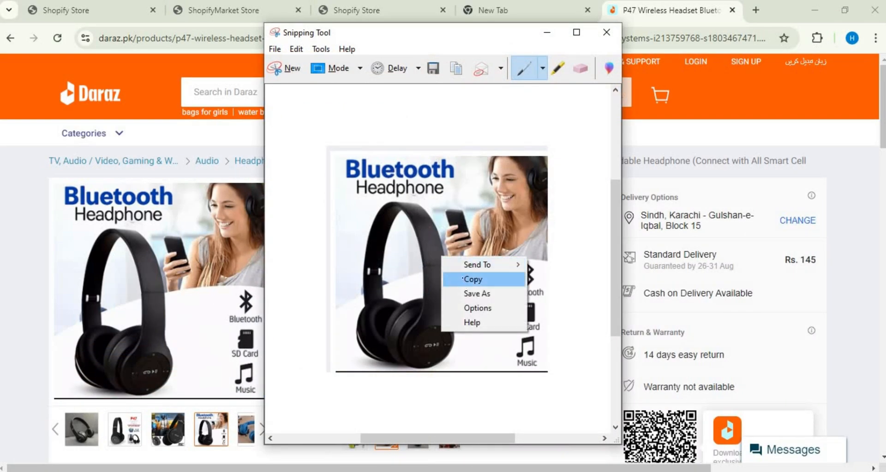
left_click(501, 278)
left_click(215, 10)
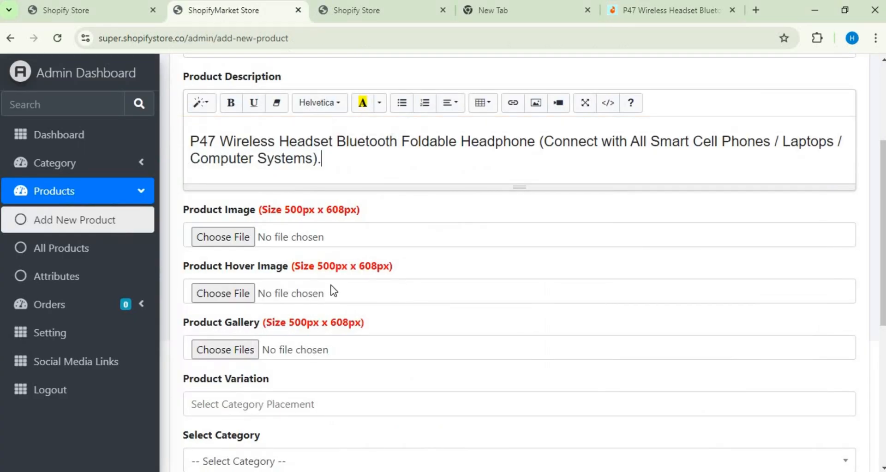
left_click(240, 238)
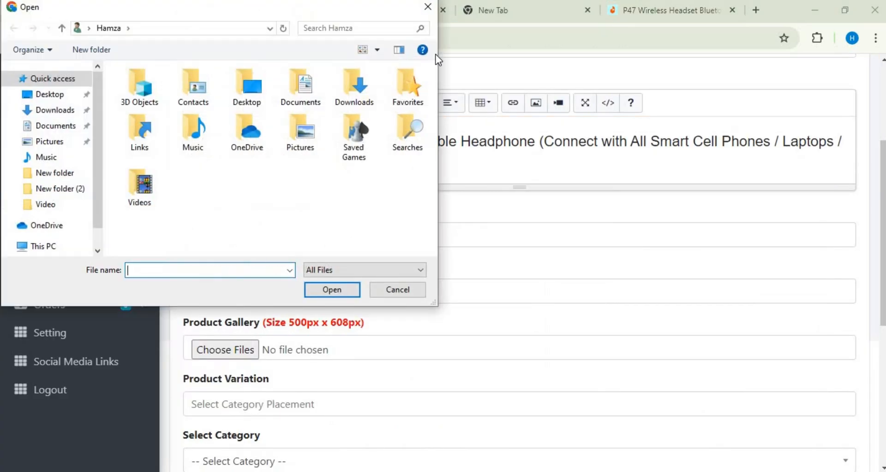
left_click(423, 9)
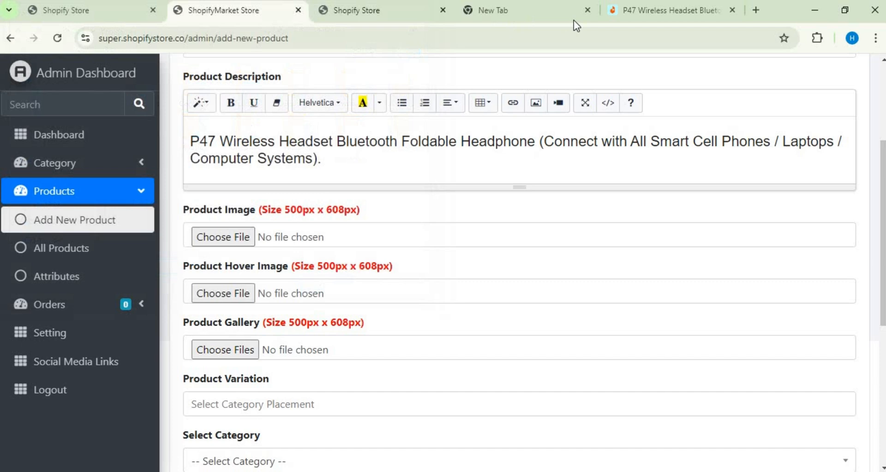
left_click(619, 10)
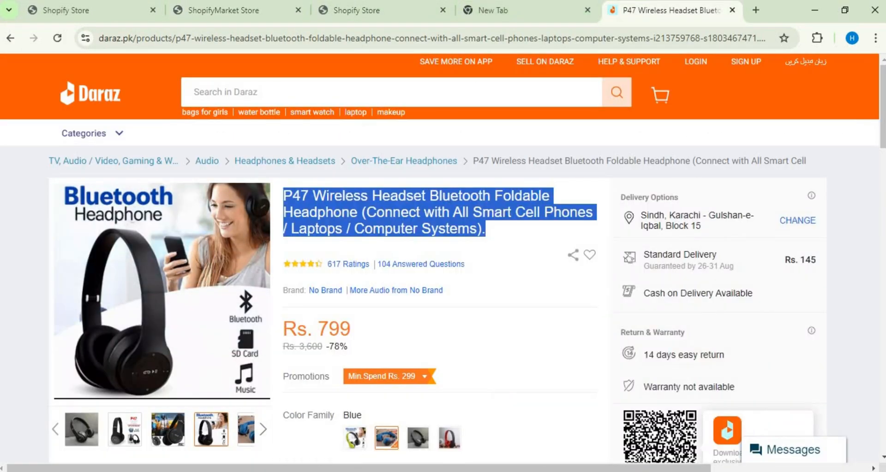
key("alt+Tab")
Step: Save the headphone snip as a PNG named Capture in the Saved Pictures folder under Pictures
right_click(368, 226)
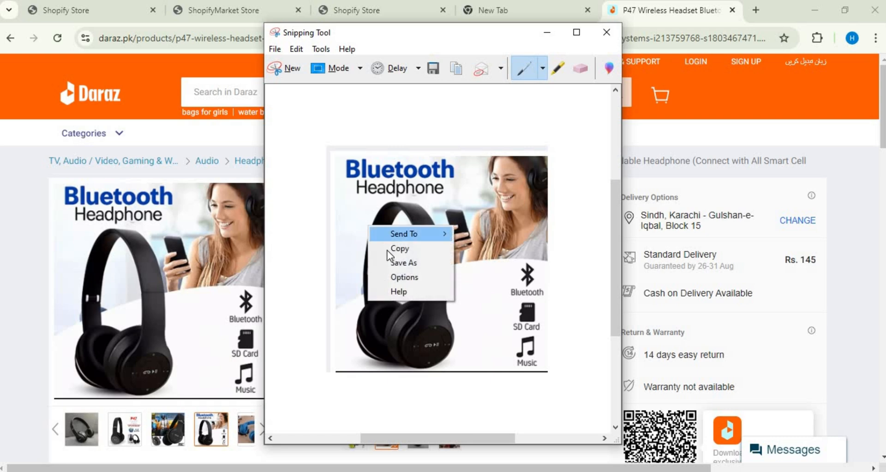
left_click(392, 261)
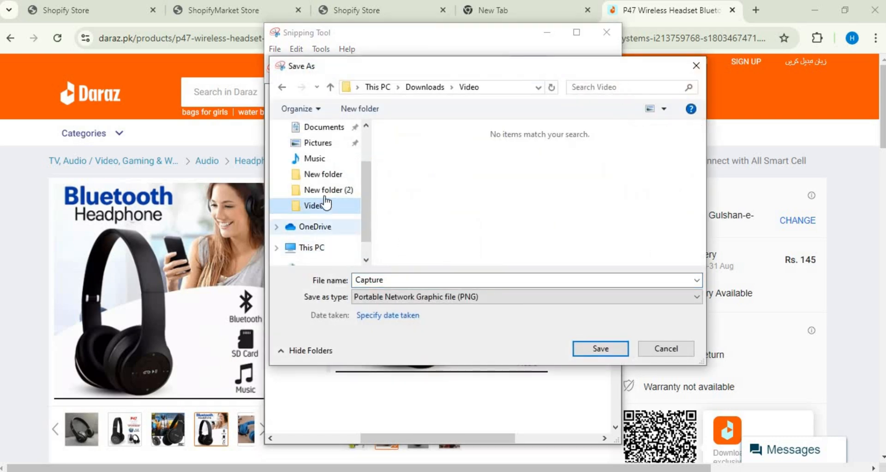
left_click(312, 145)
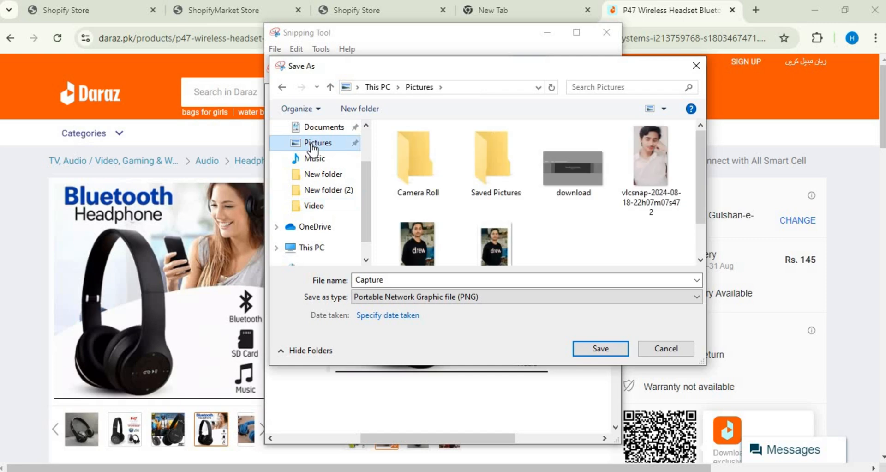
left_click(499, 162)
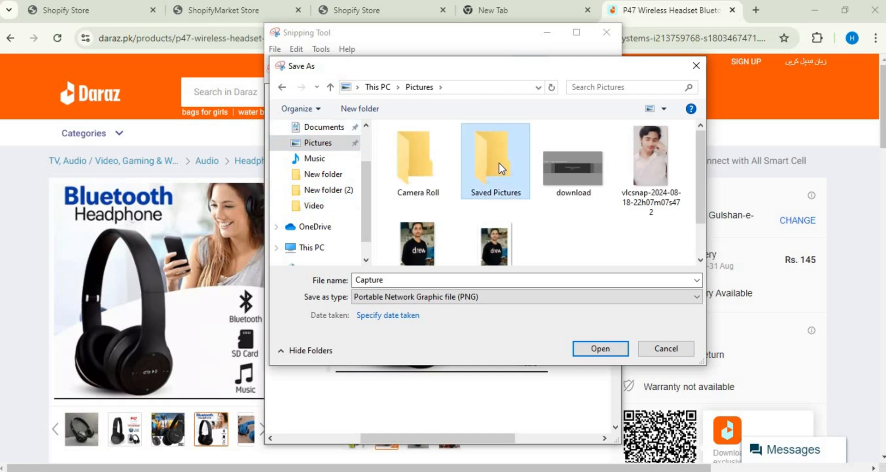
double_click(500, 163)
right_click(495, 178)
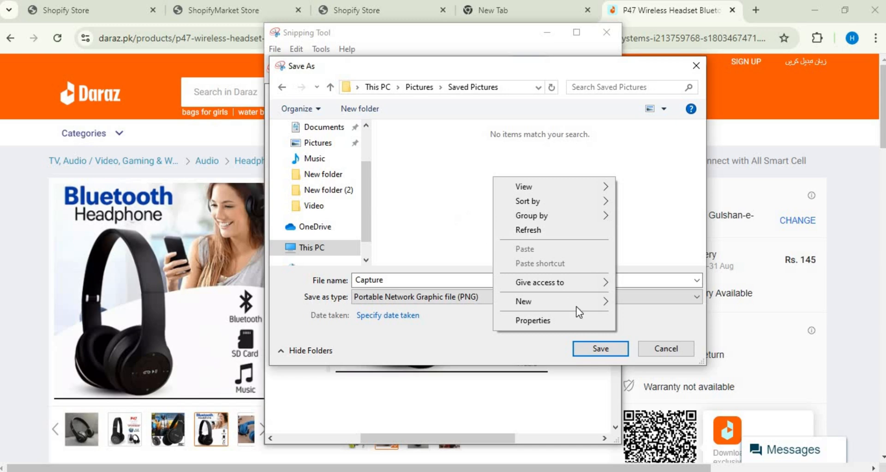
left_click(603, 350)
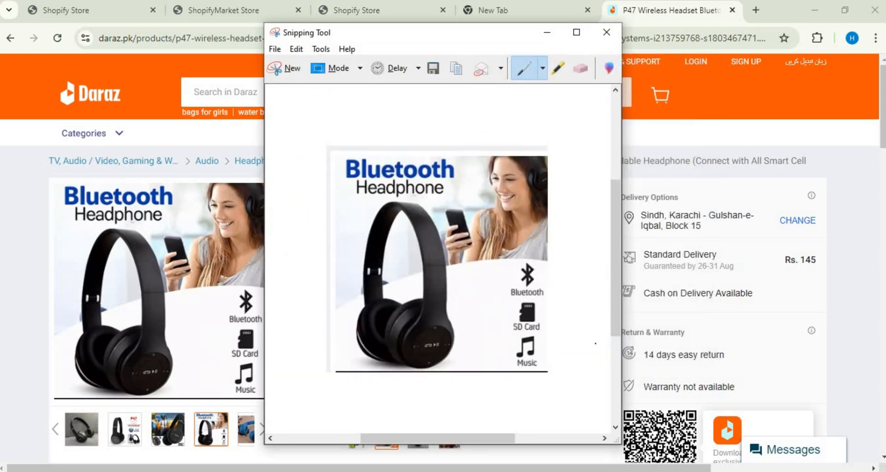
Step: Close the saved snip, display the "Bluetooth Wireless Headset" picture on Daraz and capture it with the Snipping Tool
left_click(121, 438)
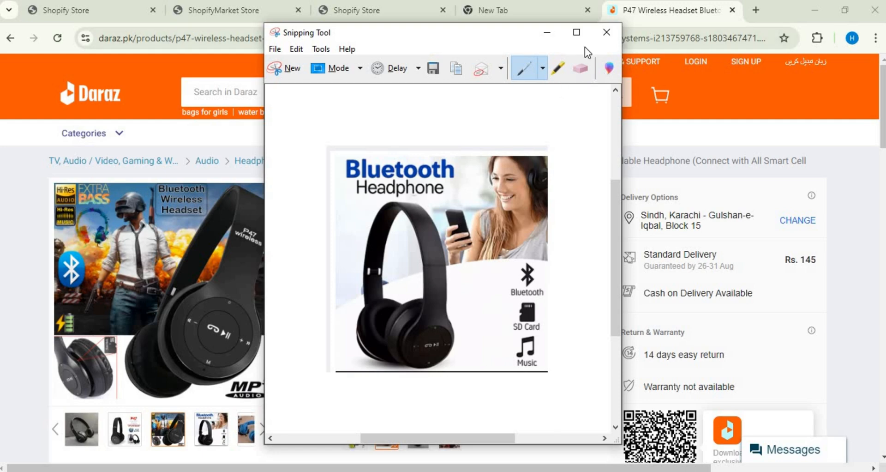
left_click(610, 33)
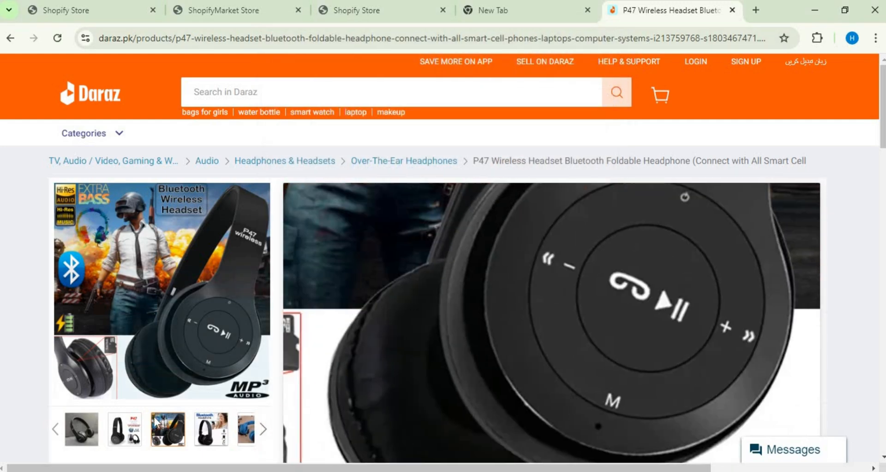
mouse_move(122, 441)
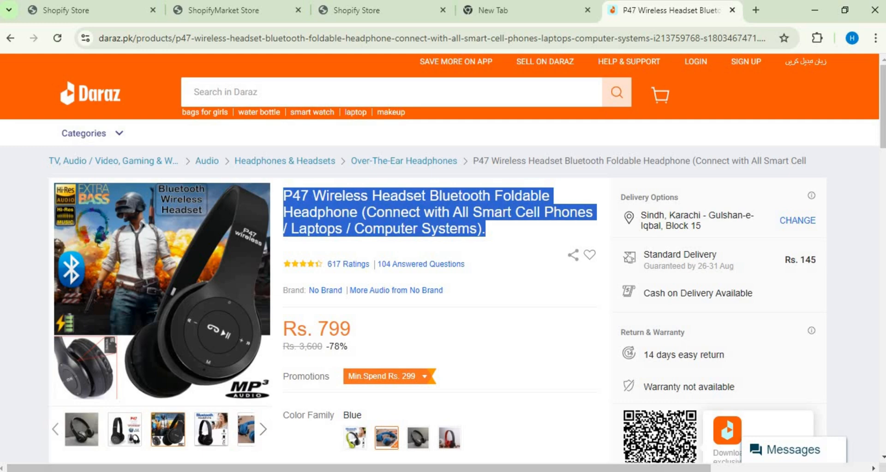
left_click(338, 229)
left_click_drag(51, 183, 266, 400)
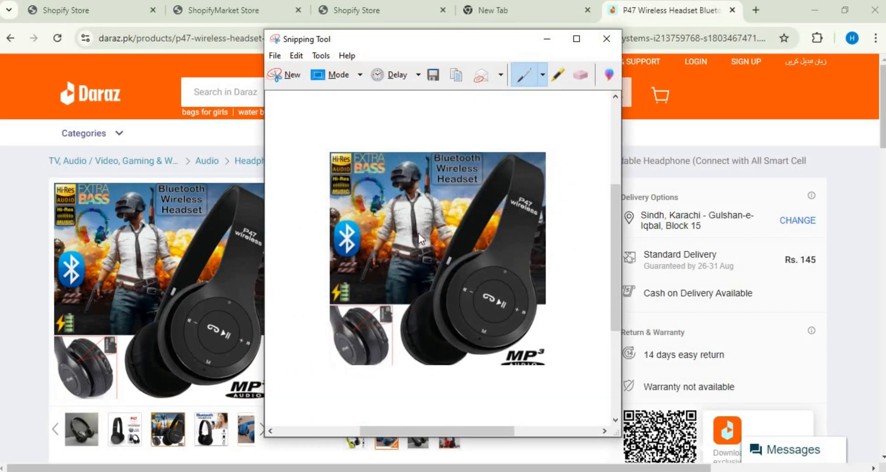
Step: Save the "Bluetooth Wireless Headset" snip as a PNG named Capture 2 in Saved Pictures and close the snip
right_click(419, 233)
left_click(451, 273)
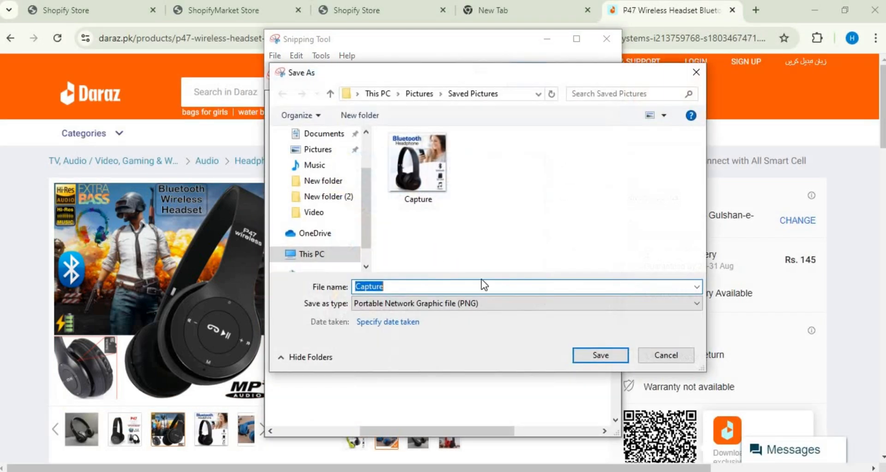
left_click(584, 348)
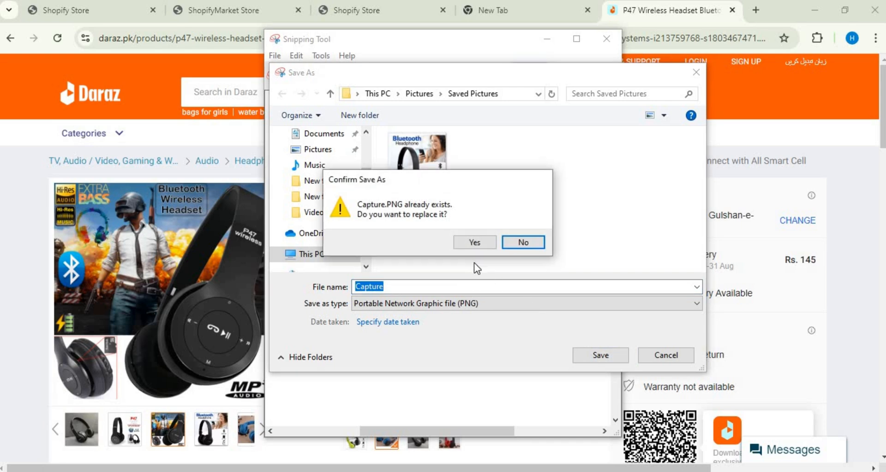
left_click(518, 244)
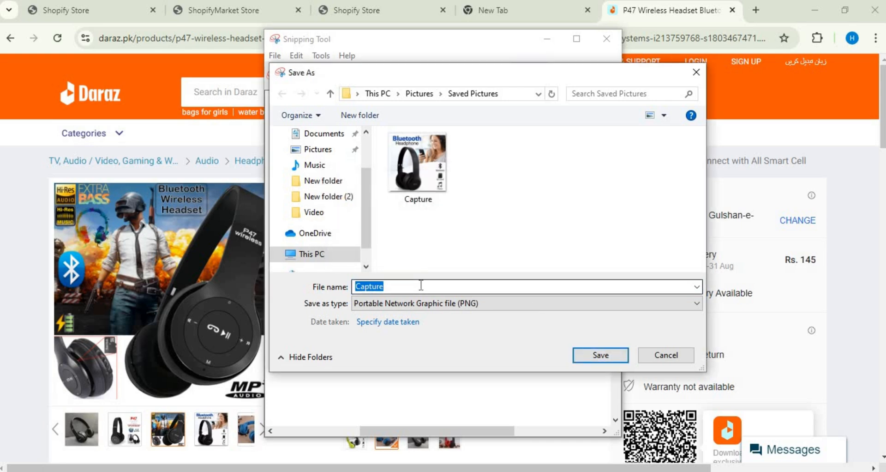
left_click(419, 285)
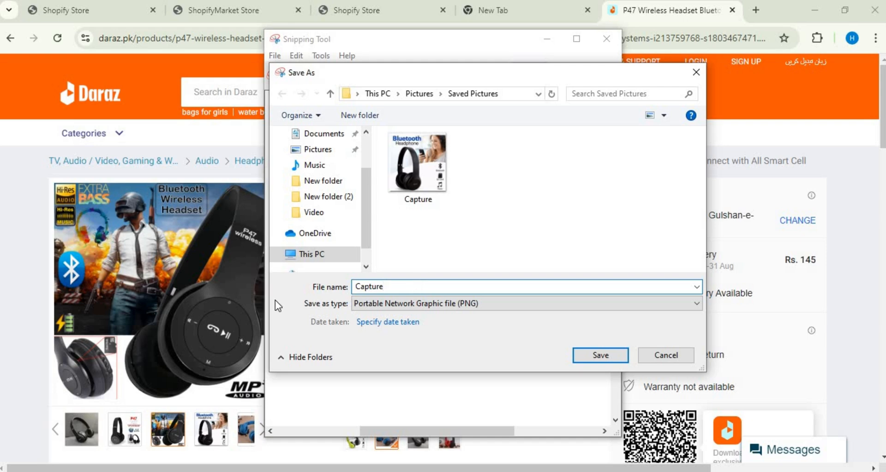
type("2")
left_click(597, 358)
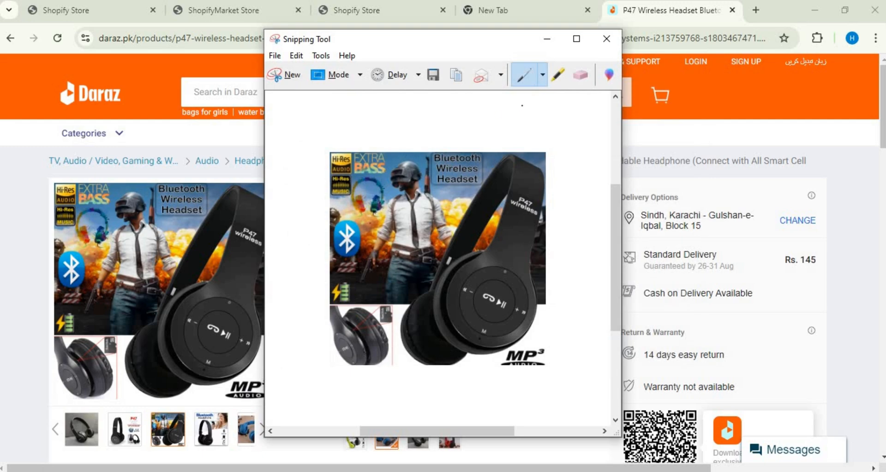
left_click(605, 38)
Step: Back in the new product form, attach Capture 2.PNG as the Product Image and Capture.PNG as the Product Hover Image
left_click(220, 422)
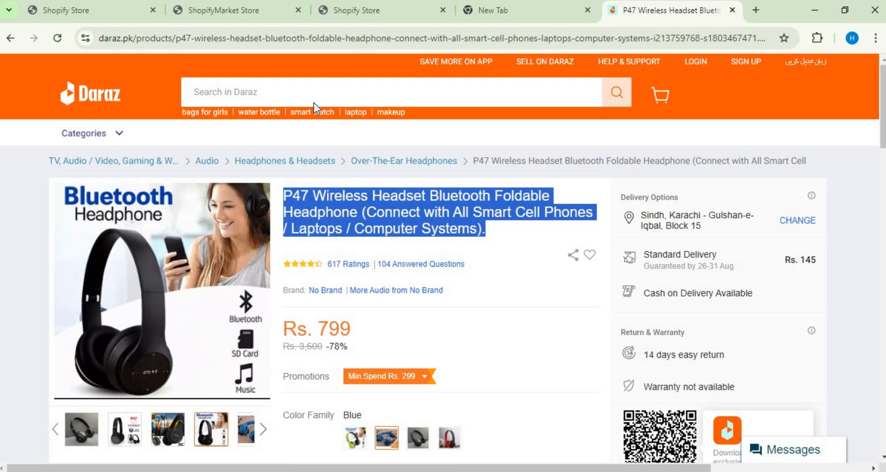
left_click(234, 6)
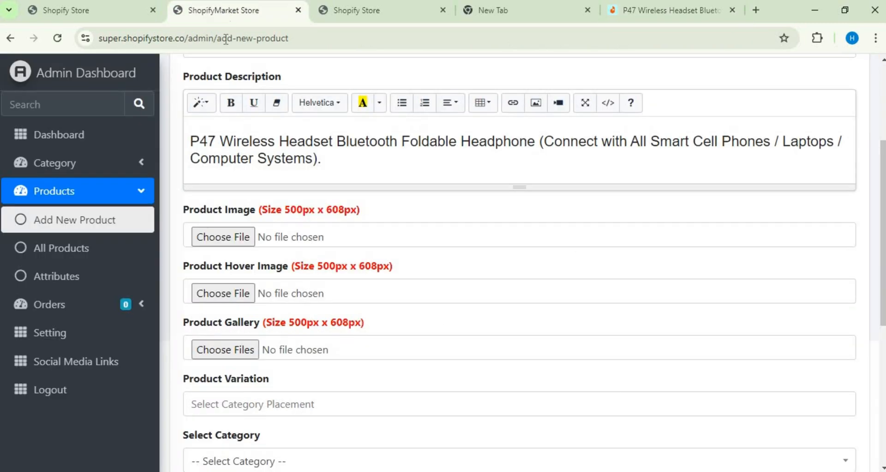
left_click(220, 236)
left_click(50, 139)
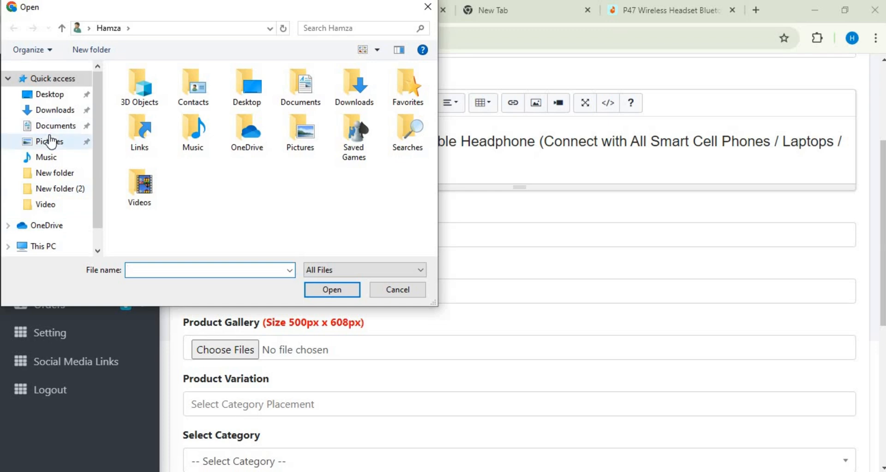
double_click(227, 122)
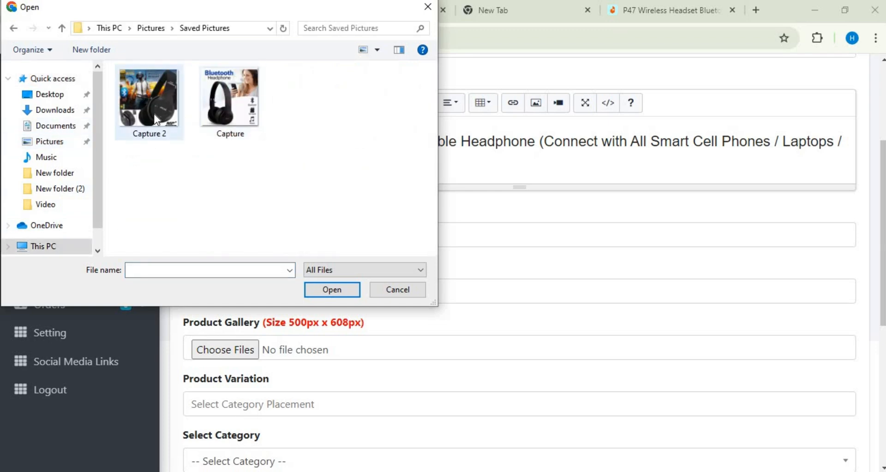
left_click(148, 99)
left_click(332, 289)
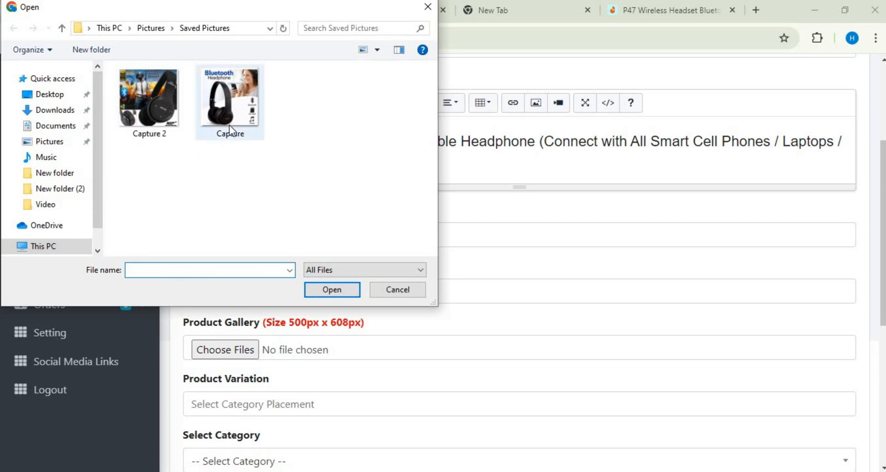
left_click(229, 126)
left_click(345, 293)
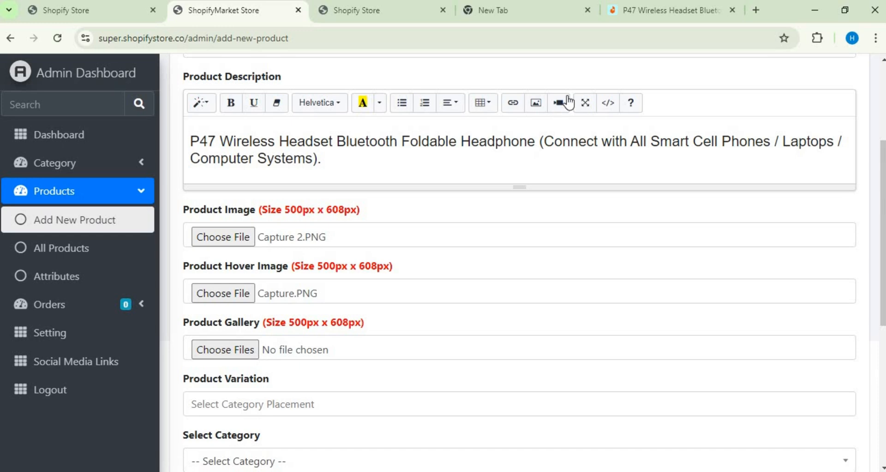
Step: Capture the blue headphone picture from the Daraz product page with a new Snipping Tool snip
left_click(639, 18)
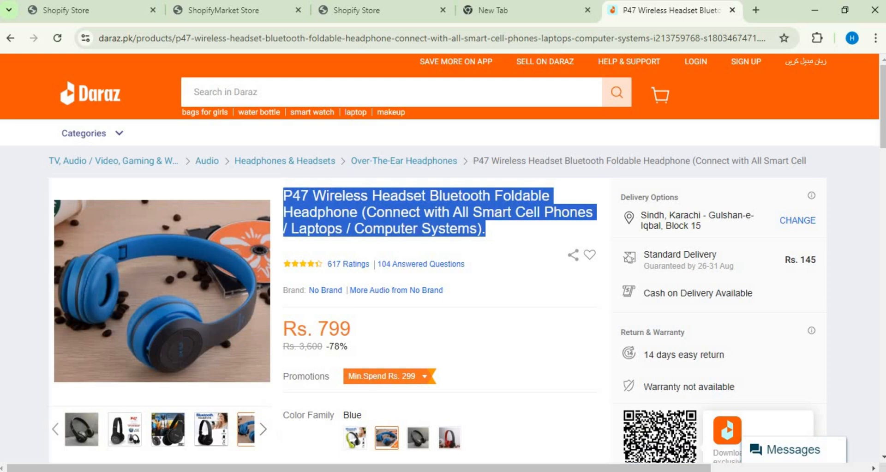
left_click(379, 471)
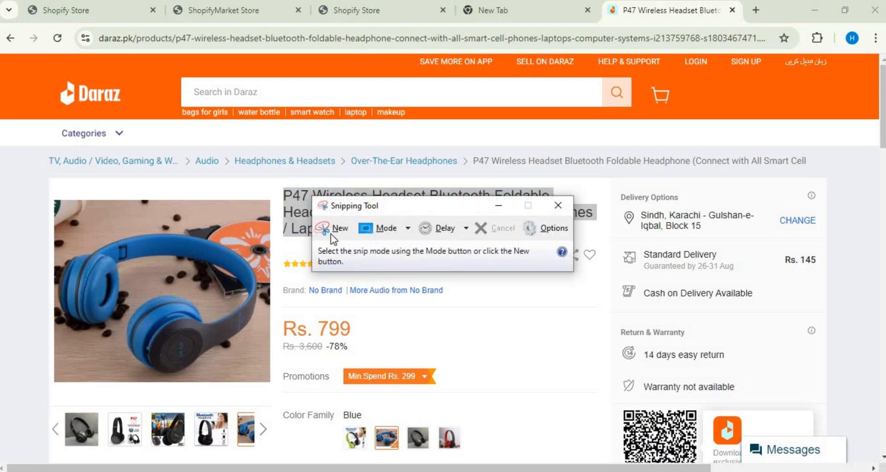
left_click(324, 227)
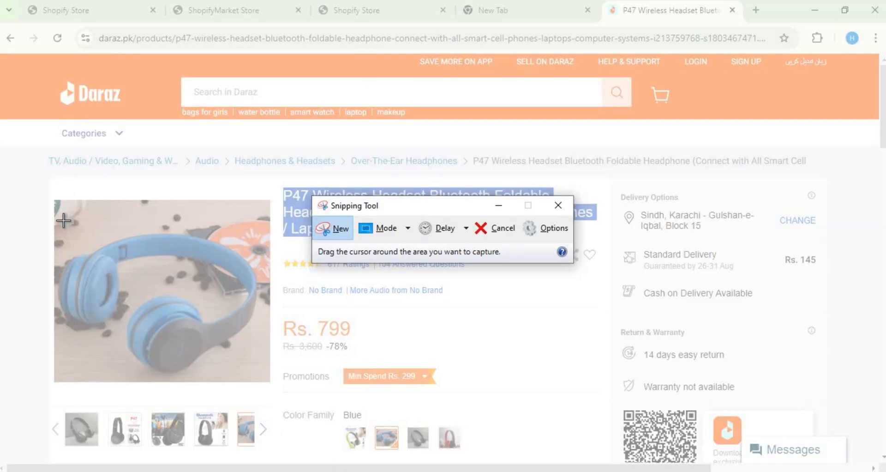
left_click_drag(52, 198, 275, 382)
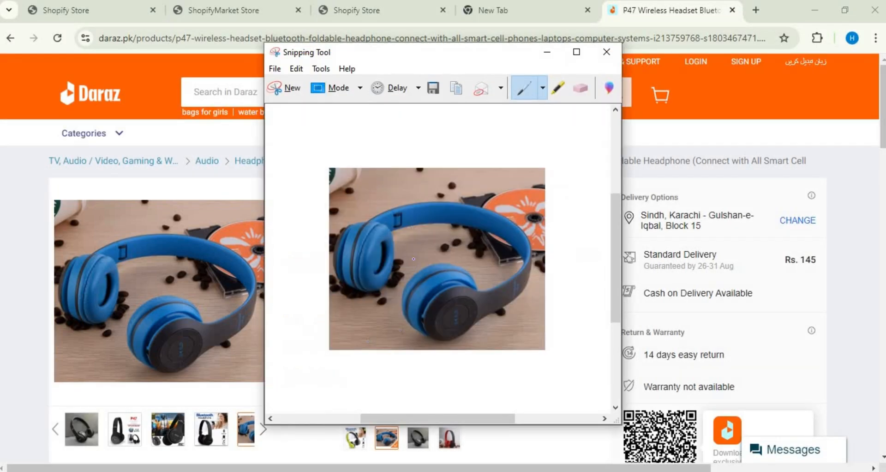
Step: Save the blue headphone snip as a PNG named Capture3 in the Saved Pictures folder
right_click(414, 261)
left_click(436, 294)
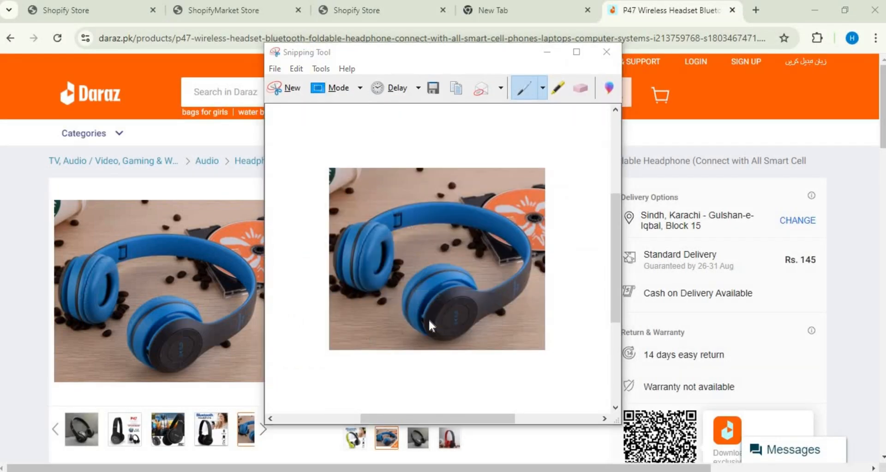
left_click(427, 299)
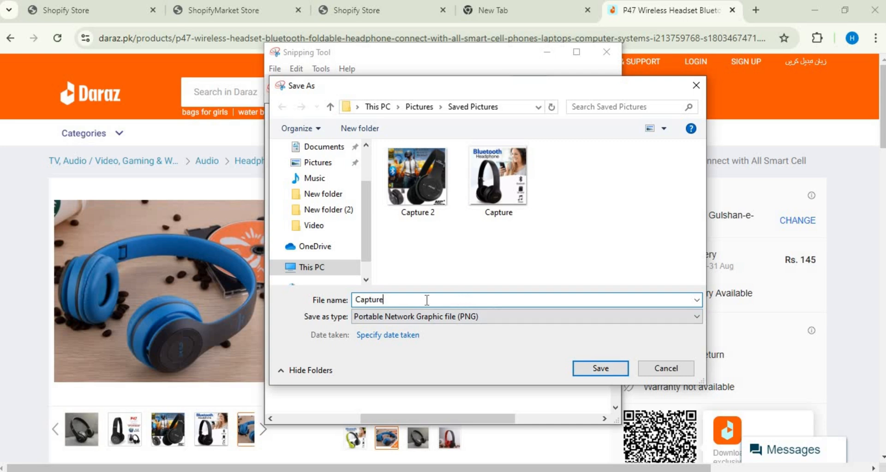
type("3")
left_click(622, 368)
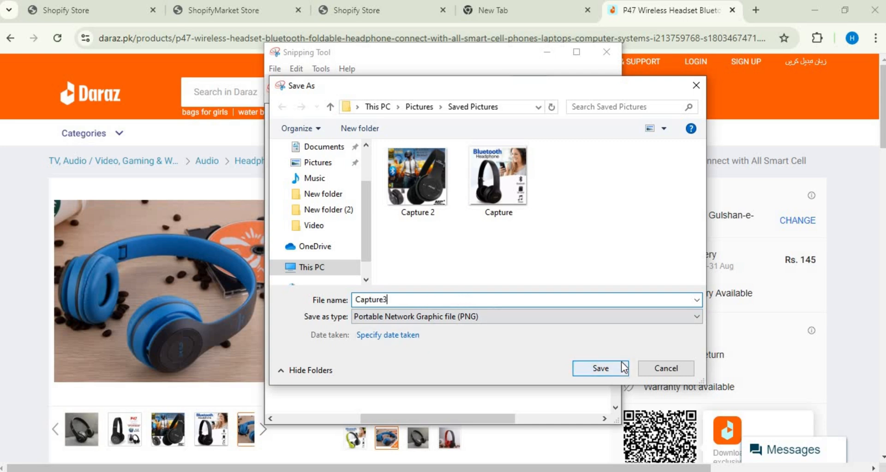
Step: Return to the new product form and attach Capture3.PNG to the Product Gallery
left_click(239, 11)
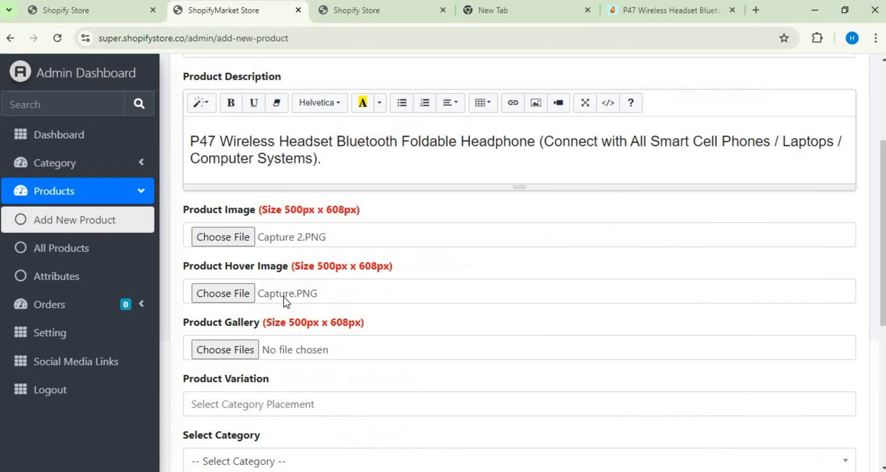
left_click(250, 350)
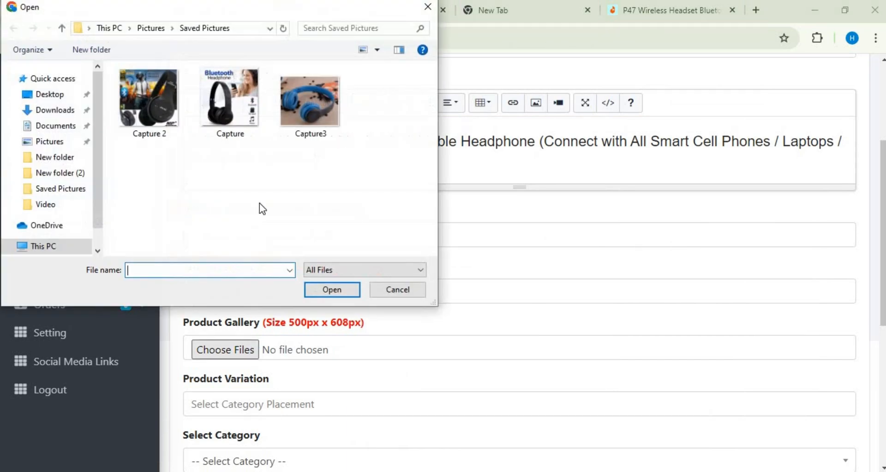
left_click(310, 113)
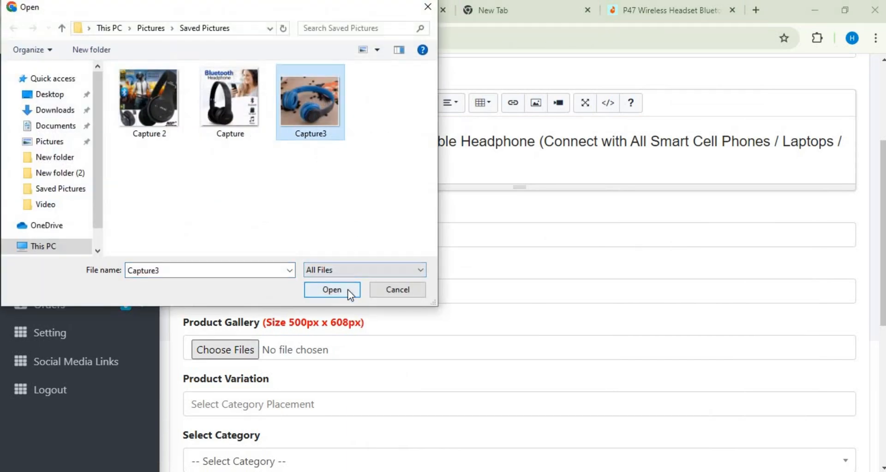
left_click(332, 289)
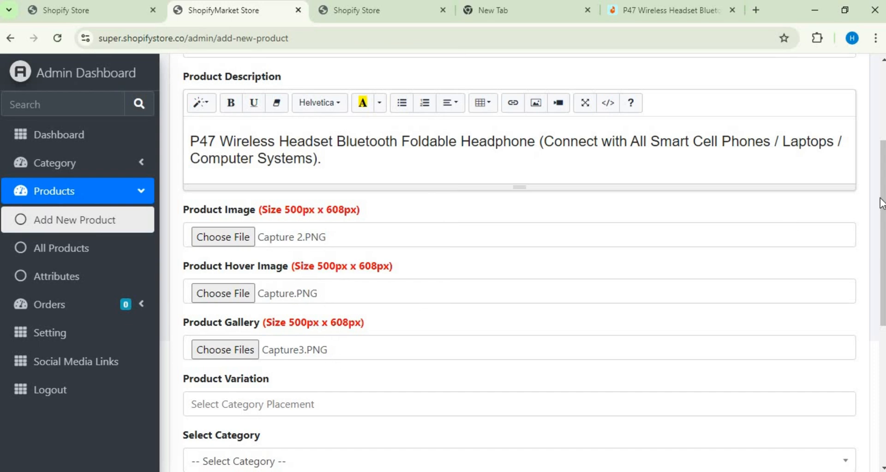
Step: Search the Product Variation options for "digital product" and clear the search text
scroll(882, 263, "down", 1)
scroll(882, 263, "down", 2)
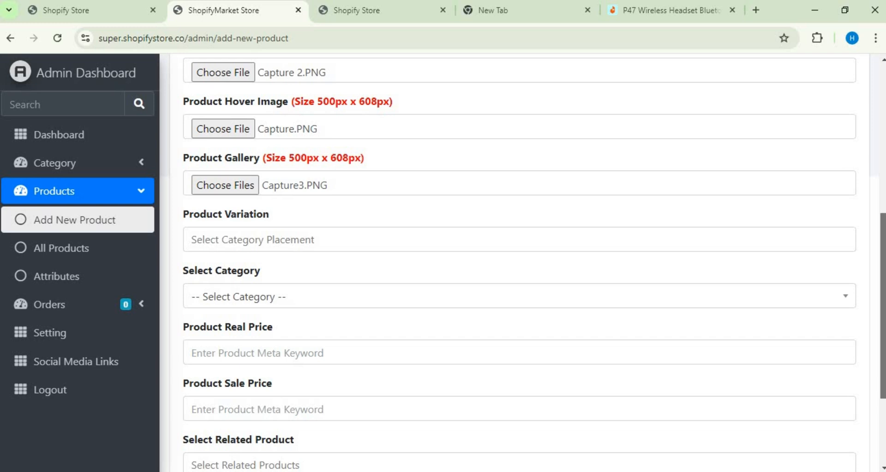
left_click(602, 237)
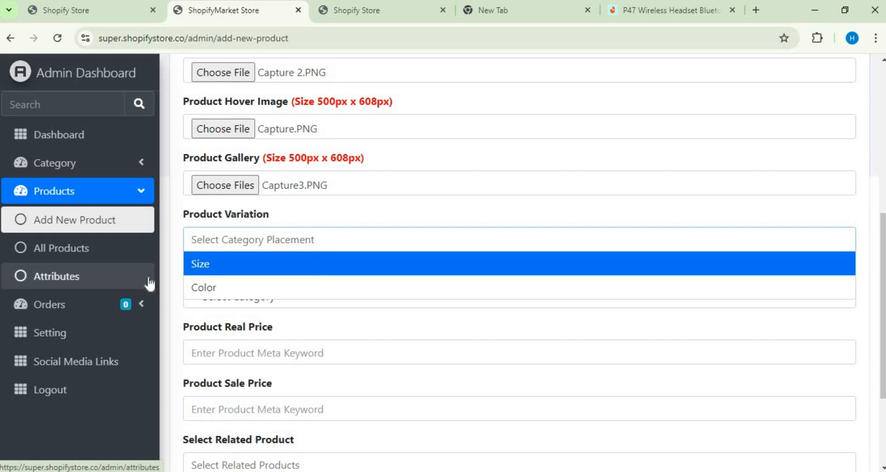
type("di")
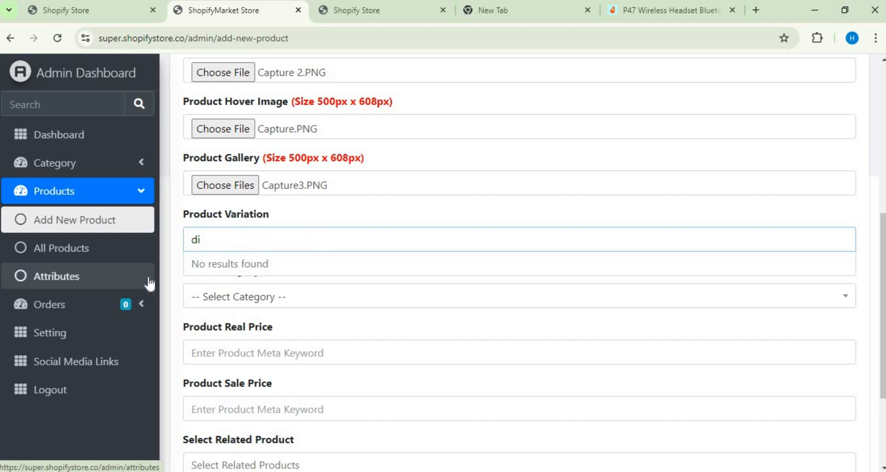
type("gital product")
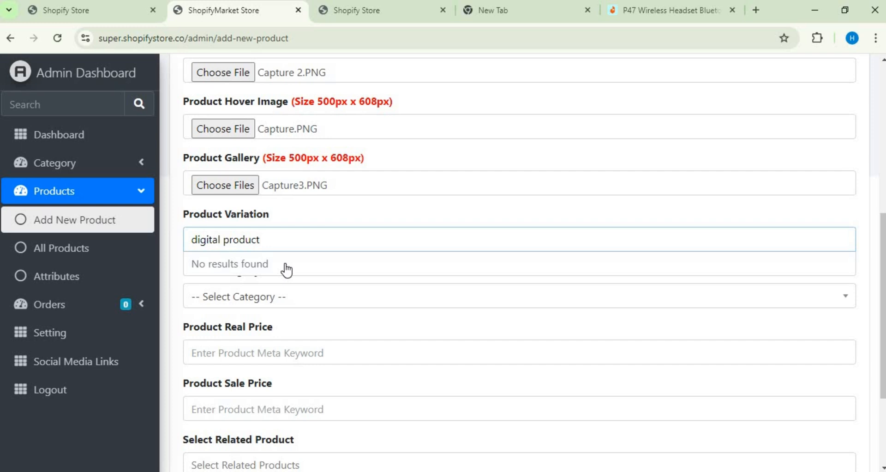
key("BackSpace")
key("BackSpace")
key("BackSpace")
key("BackSpace")
key("BackSpace")
key("BackSpace")
key("BackSpace")
key("BackSpace")
key("BackSpace")
key("BackSpace")
key("BackSpace")
key("BackSpace")
key("BackSpace")
key("BackSpace")
key("BackSpace")
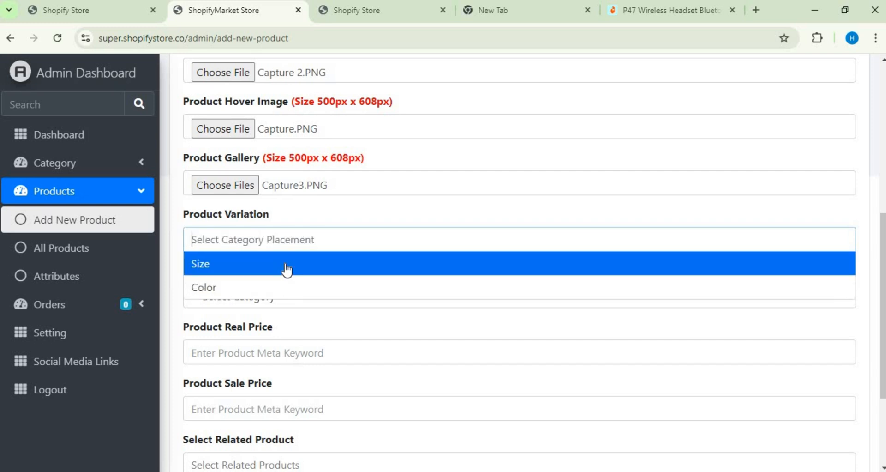
Step: Add Size as the product variation and remove it again
left_click(287, 269)
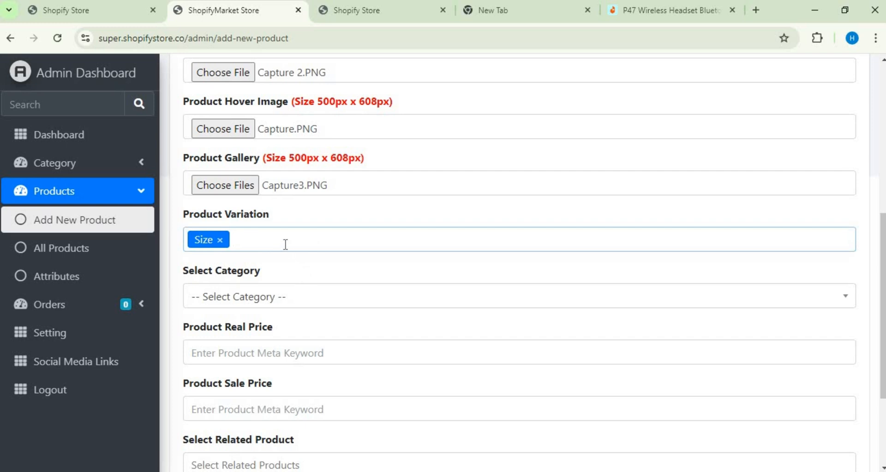
key("BackSpace")
key("BackSpace")
key("BackSpace")
key("BackSpace")
key("BackSpace")
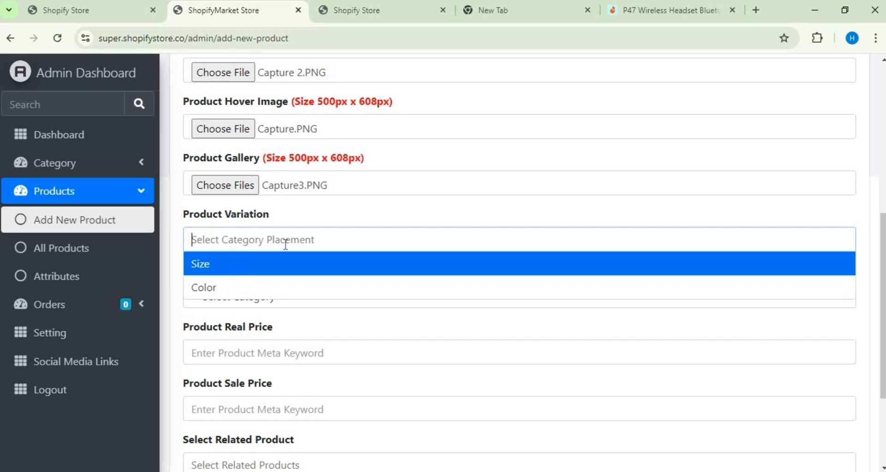
Step: Search the Product Variation options for "Men's"
key("Down")
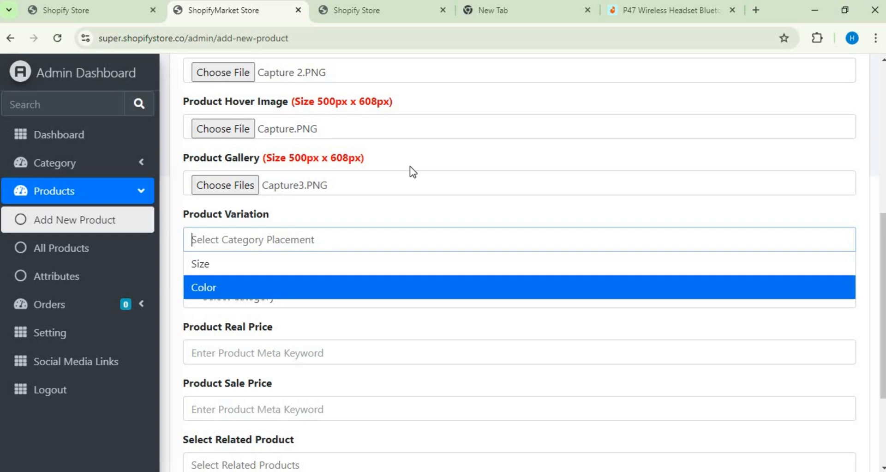
type("m")
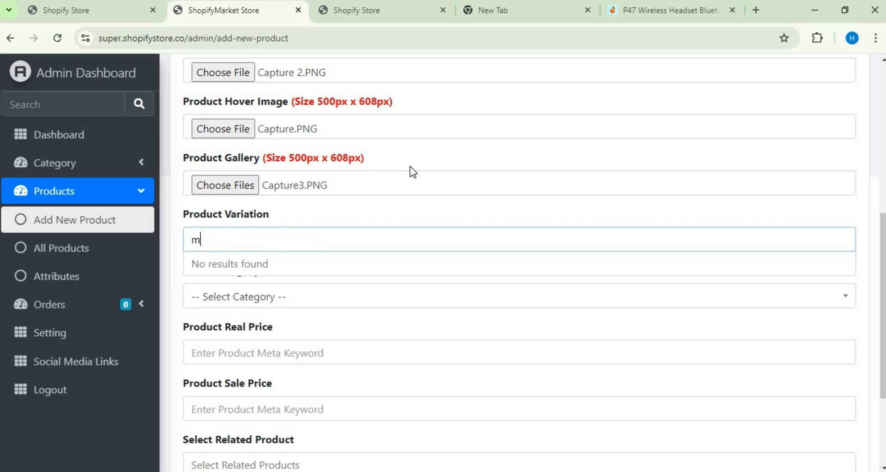
key("BackSpace")
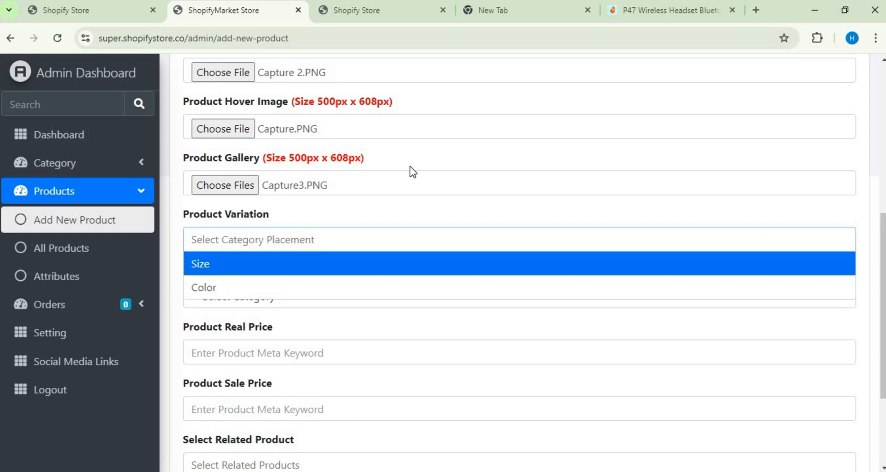
type("Me")
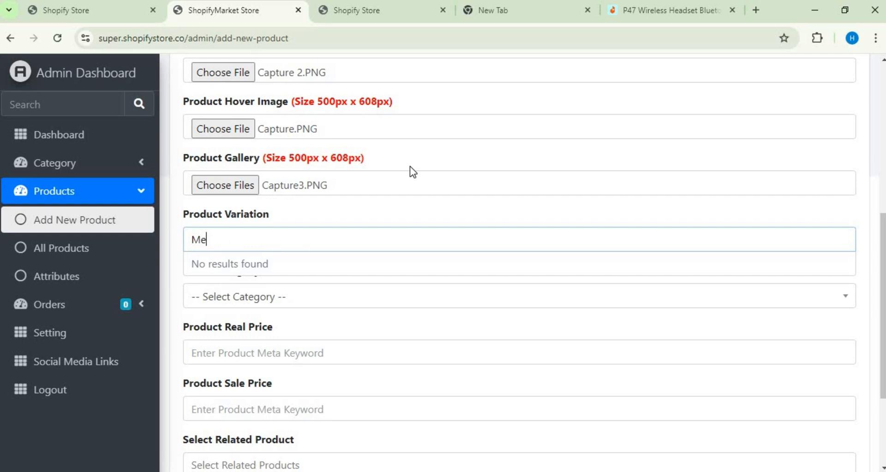
type("n's")
Step: Assign the new product to the Mobile and Laptop category
left_click(356, 301)
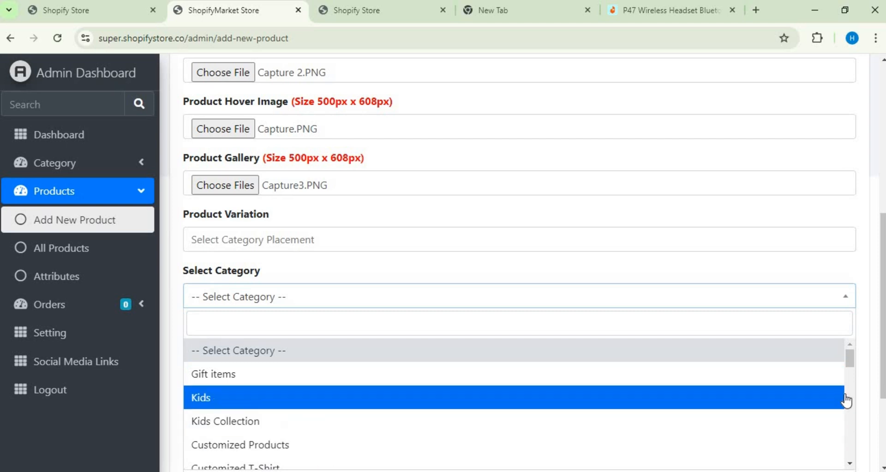
left_click_drag(851, 361, 850, 380)
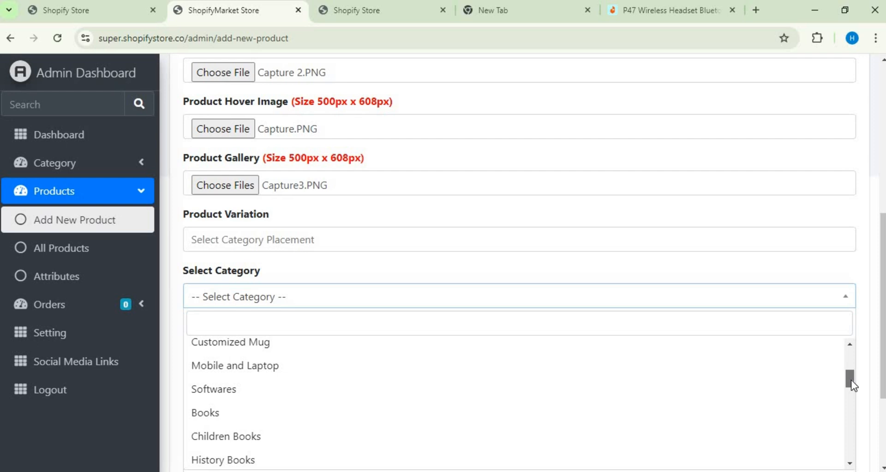
left_click(449, 379)
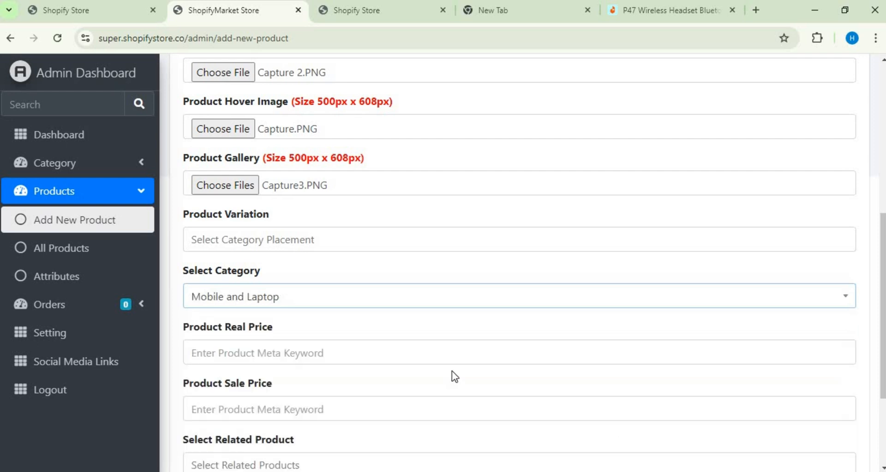
Step: Check the headset's price on Daraz, and set the Product Real Price to 1199 and the Product Sale Price to 1299
left_click(316, 353)
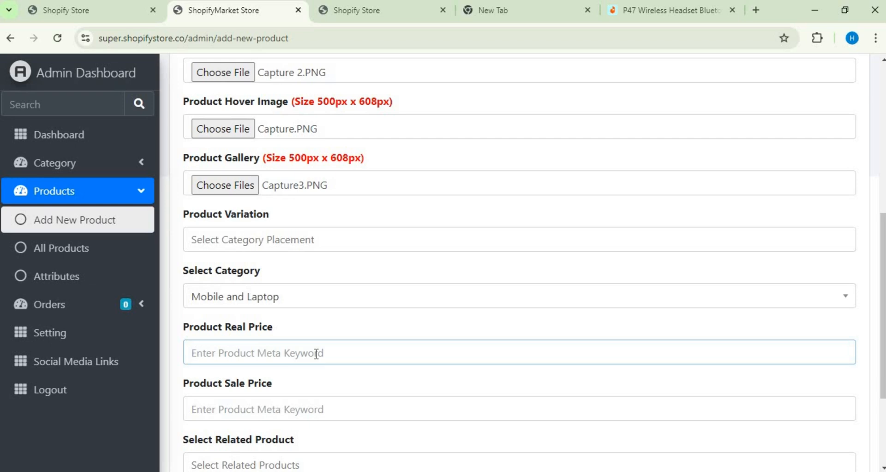
left_click(697, 14)
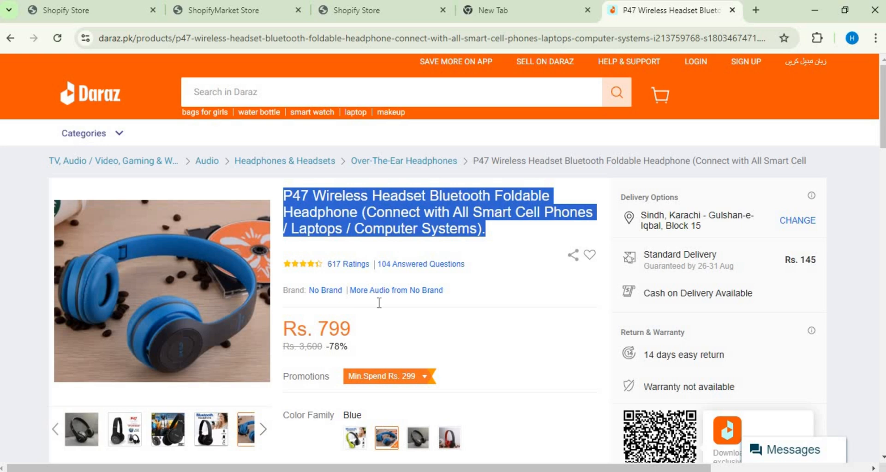
left_click(247, 9)
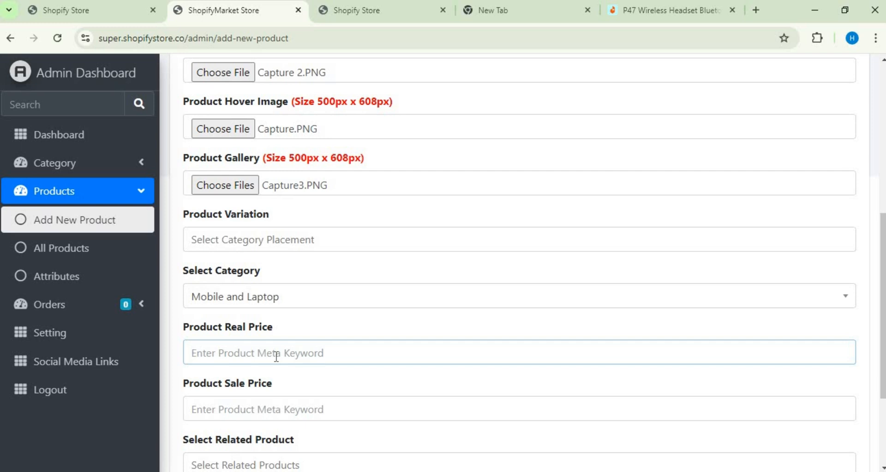
type("1199")
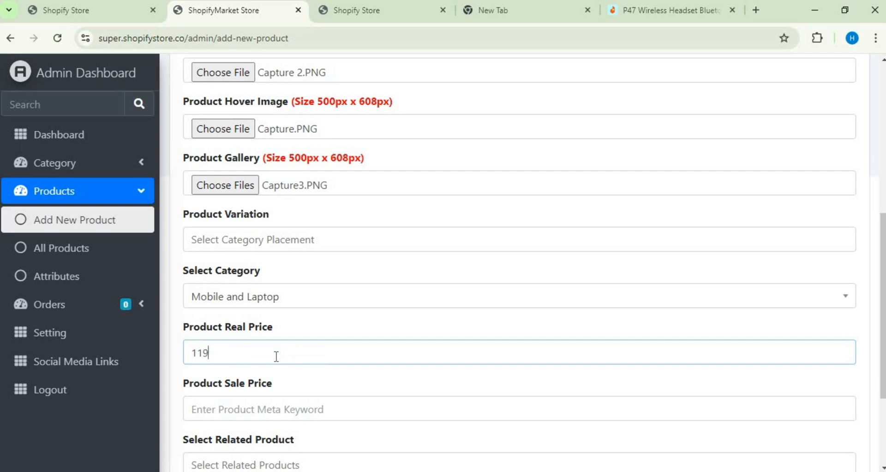
left_click(279, 410)
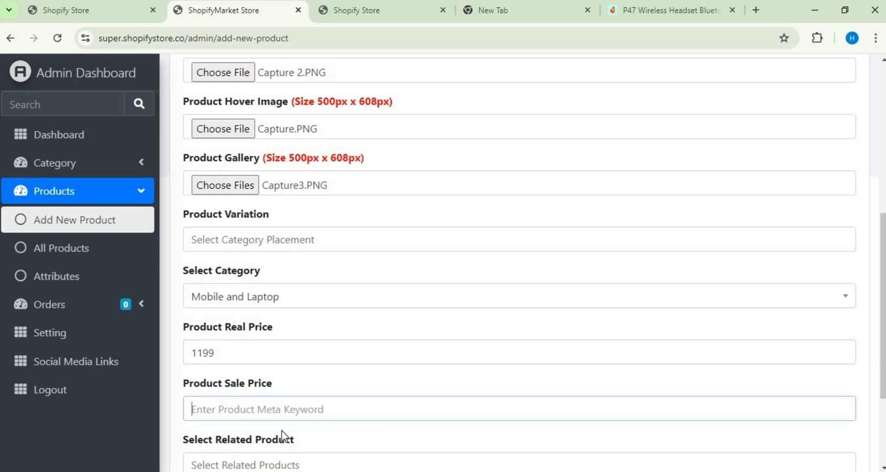
type("12")
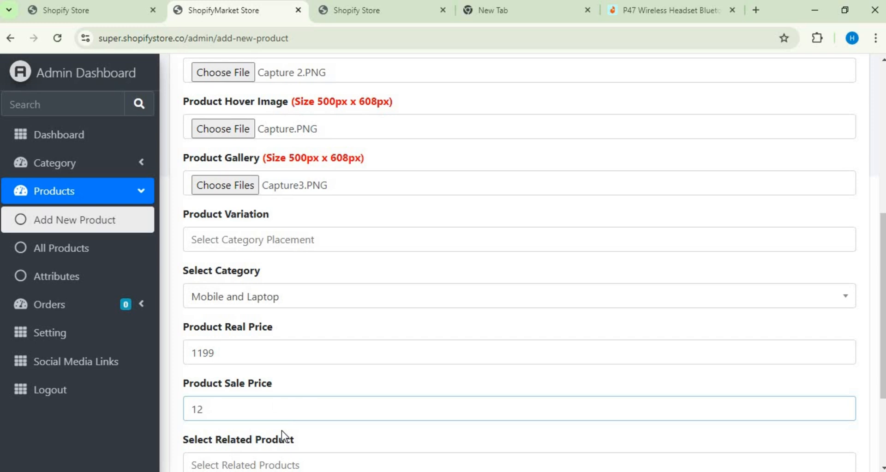
type("99")
Step: Browse the related product options and add Soul mate shirts as the related product
scroll(529, 263, "down", 3)
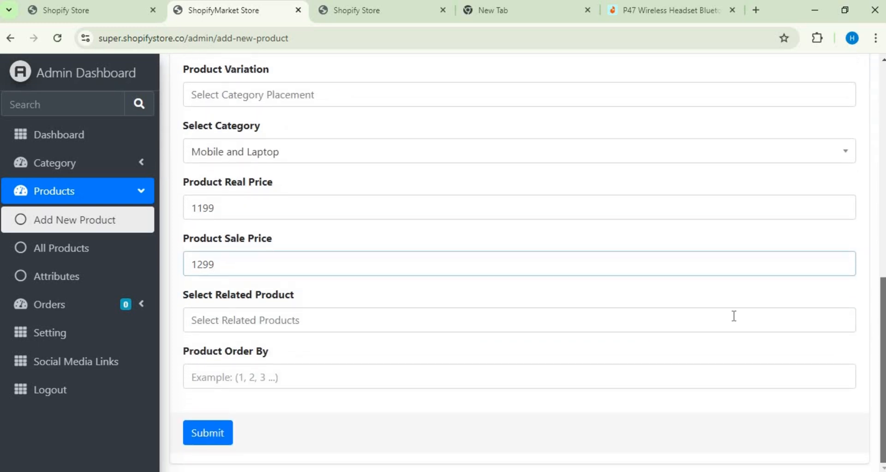
left_click(435, 321)
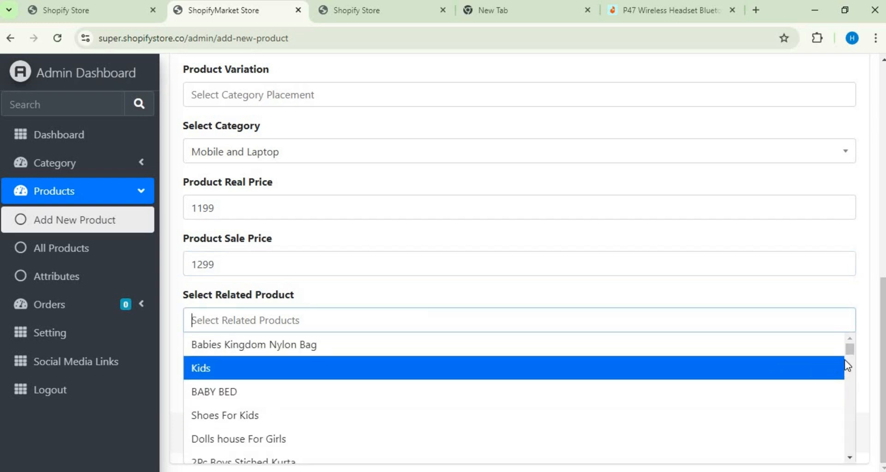
left_click_drag(848, 355, 848, 362)
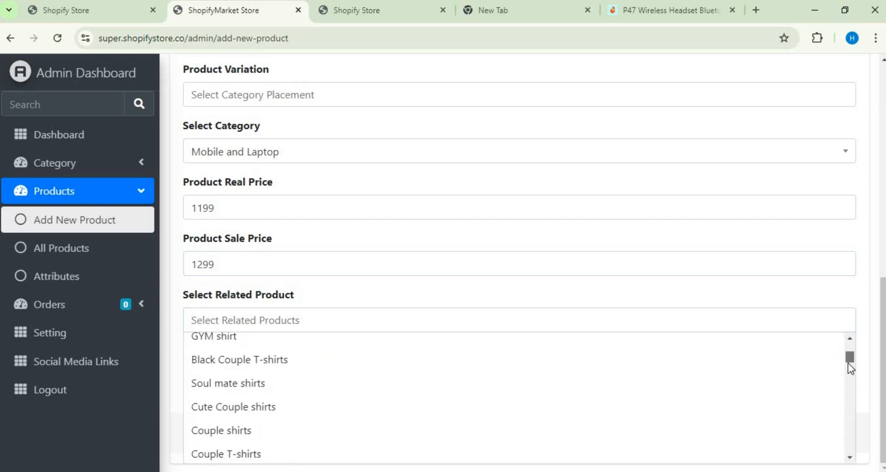
scroll(847, 358, "up", 2)
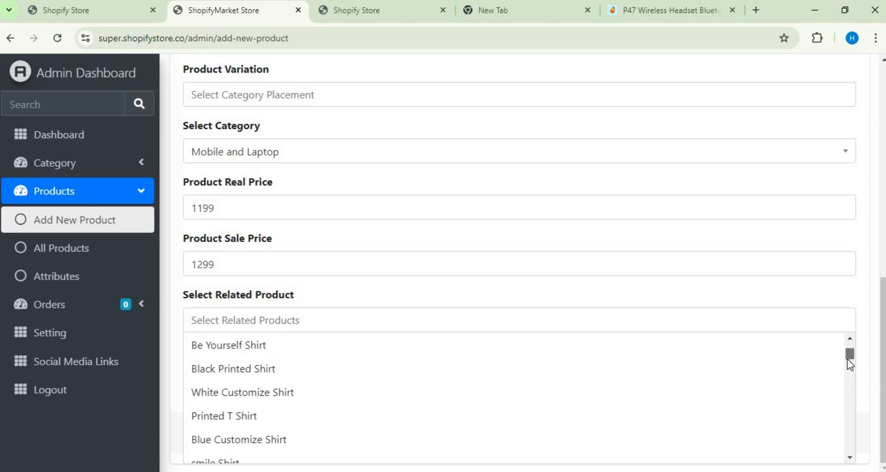
scroll(847, 363, "down", 3)
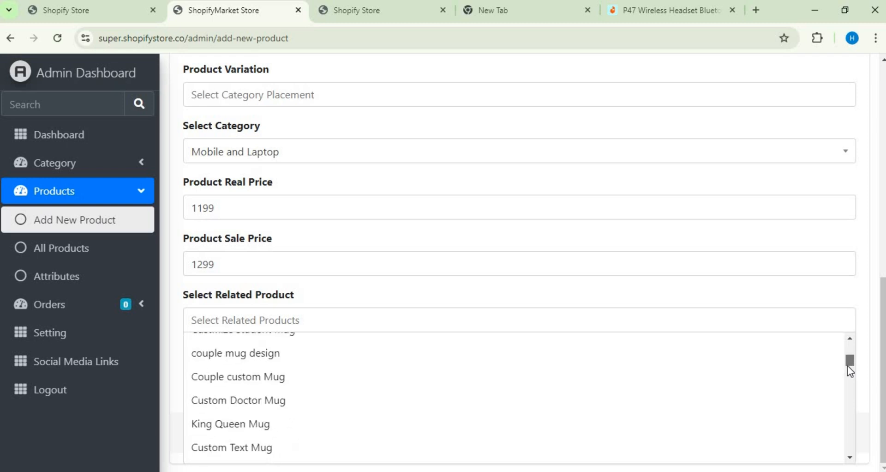
left_click_drag(847, 365, 845, 359)
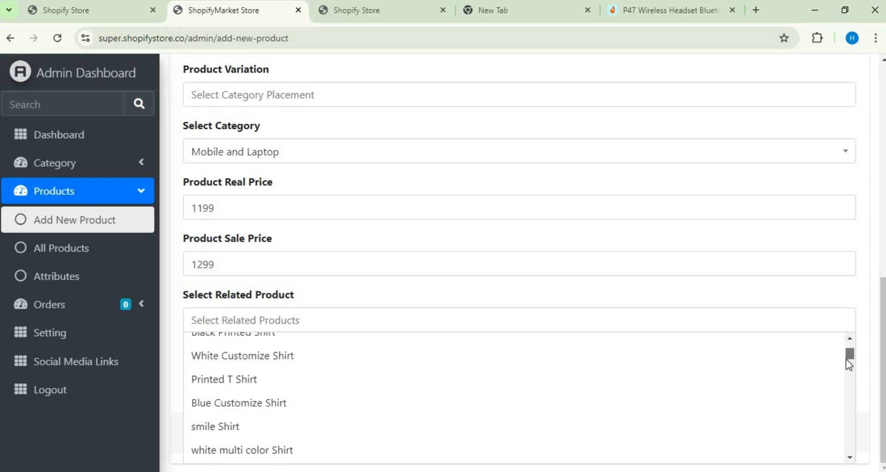
scroll(847, 360, "down", 4)
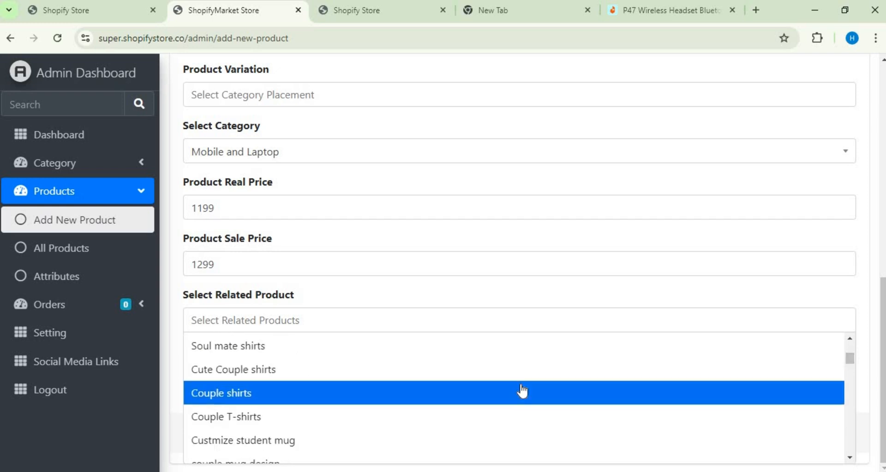
left_click(432, 354)
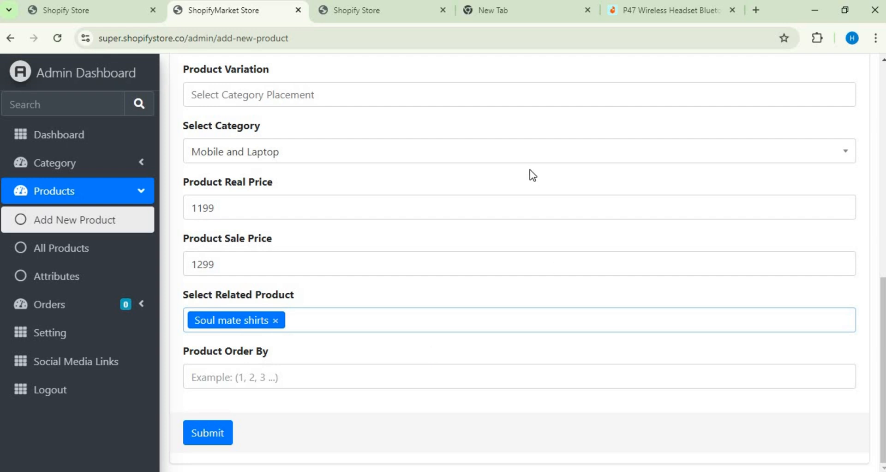
Step: Set Product Order By to 123 and submit the new product form
left_click(303, 382)
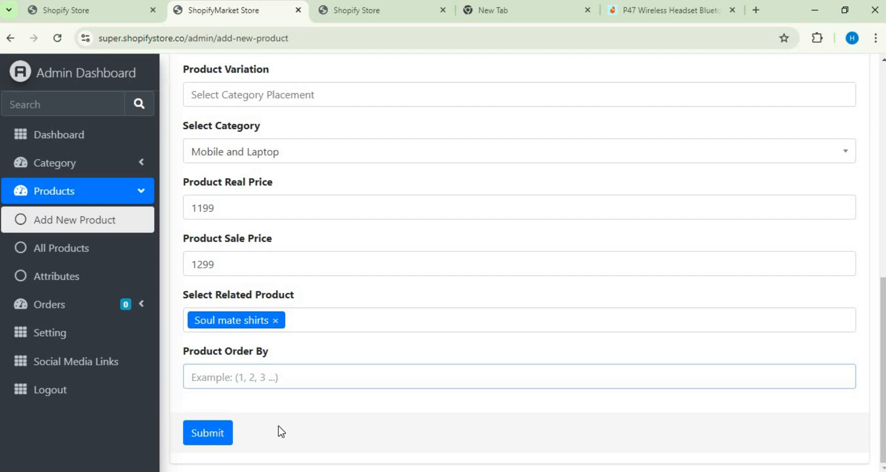
type("12")
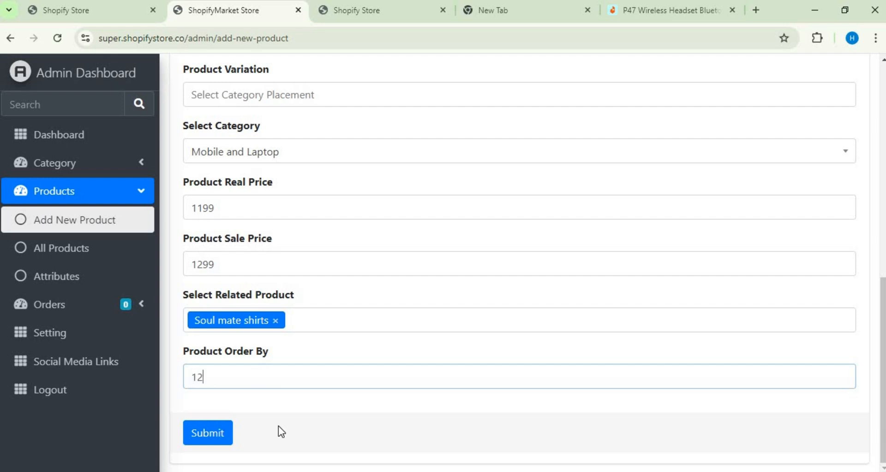
type("3")
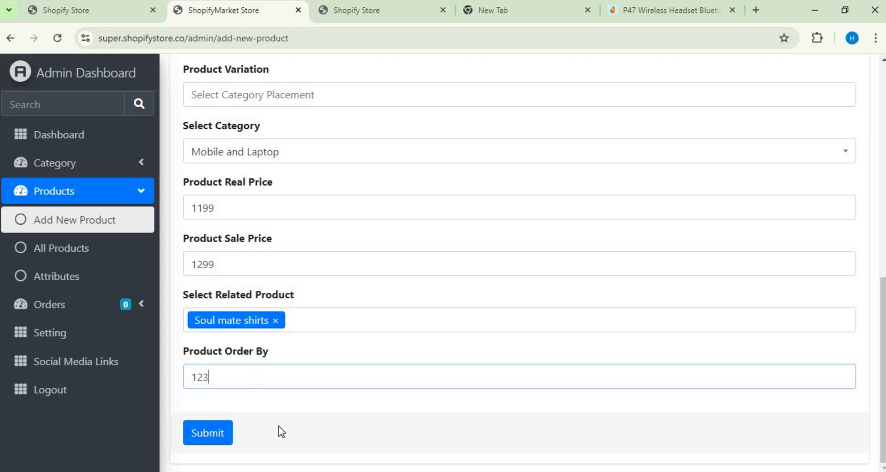
left_click(217, 434)
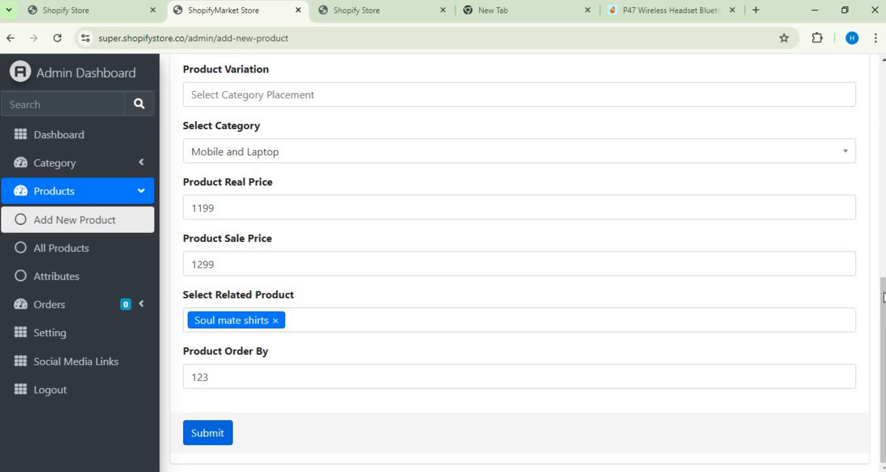
Step: Review the completed product form and open the list of all products
scroll(879, 313, "up", 5)
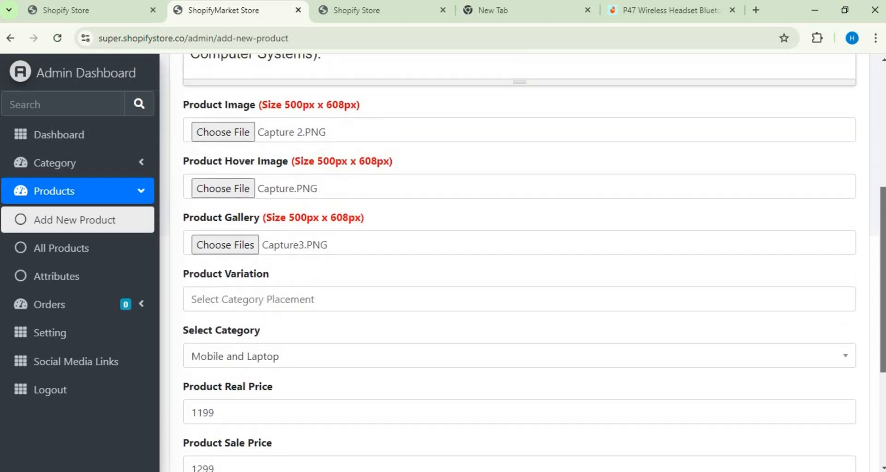
scroll(535, 262, "down", 5)
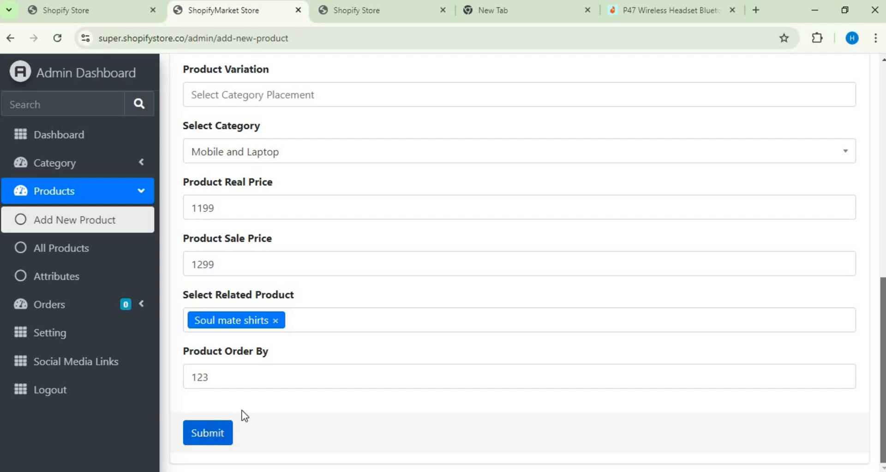
left_click(112, 259)
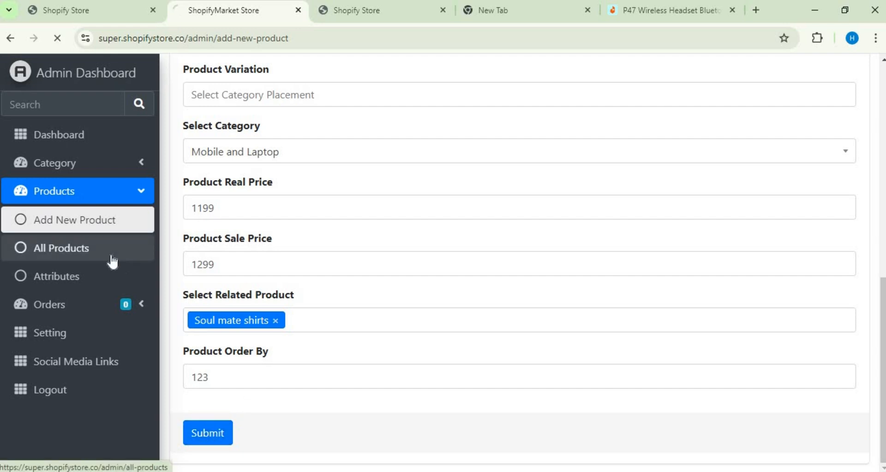
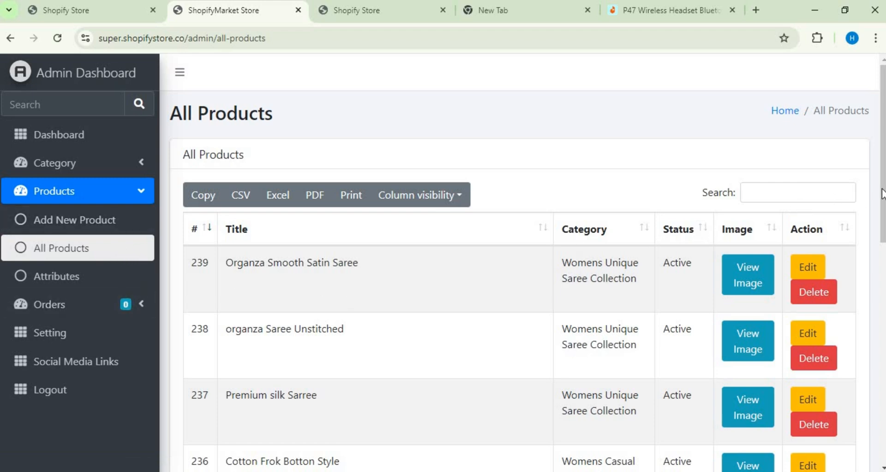
Step: Look over the product list and view the product image of Organza Smooth Satin Saree
left_click_drag(885, 216, 884, 249)
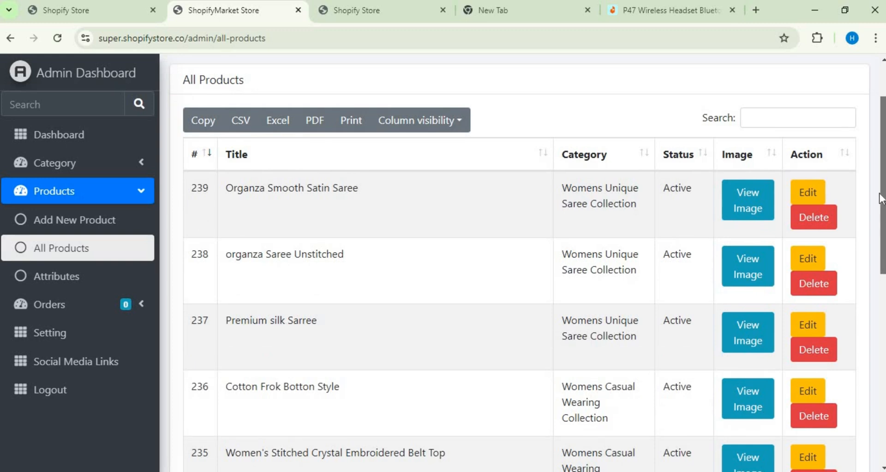
left_click_drag(879, 194, 874, 164)
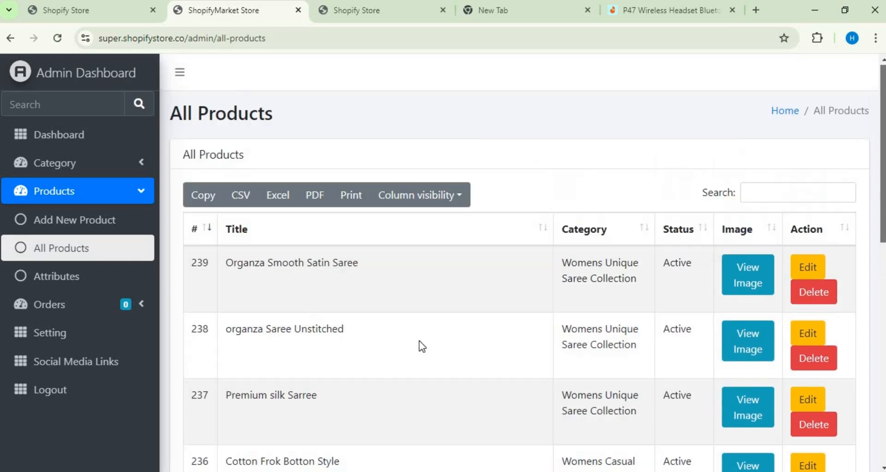
left_click(738, 266)
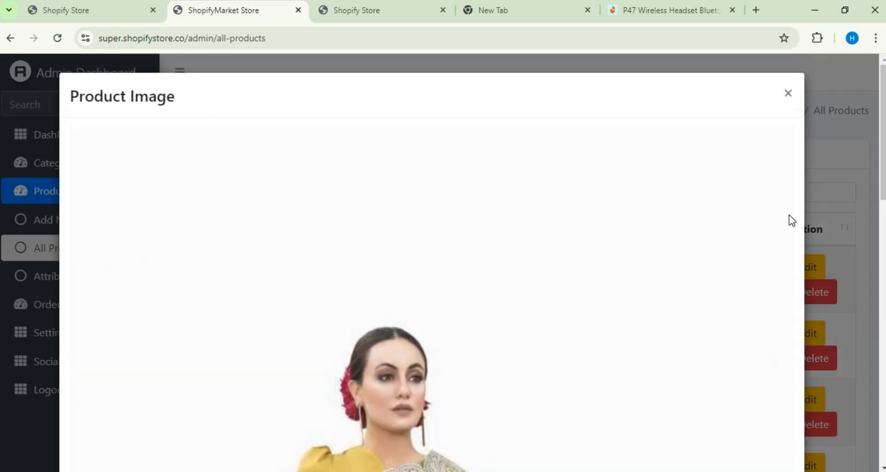
mouse_move(885, 161)
left_mouse_down()
mouse_move(883, 404)
mouse_move(884, 169)
left_mouse_up()
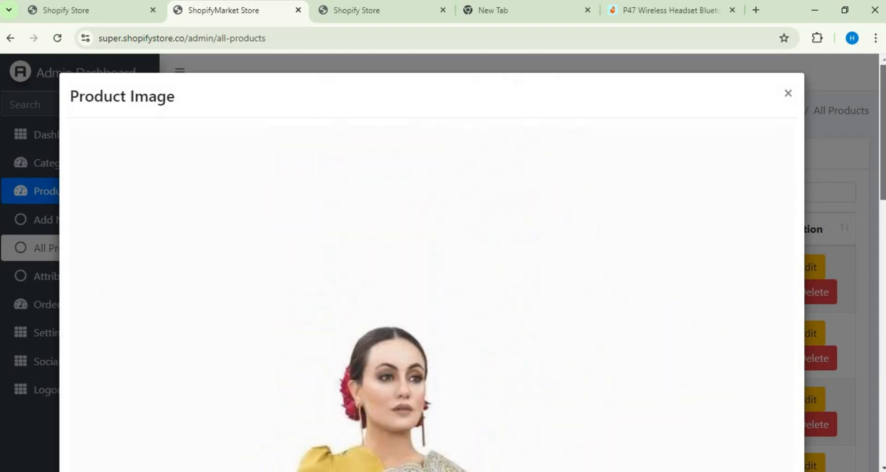
left_click(787, 95)
Step: Edit Organza Smooth Satin Saree, set its Product Sale Price to 7999 and save the changes
left_click(803, 273)
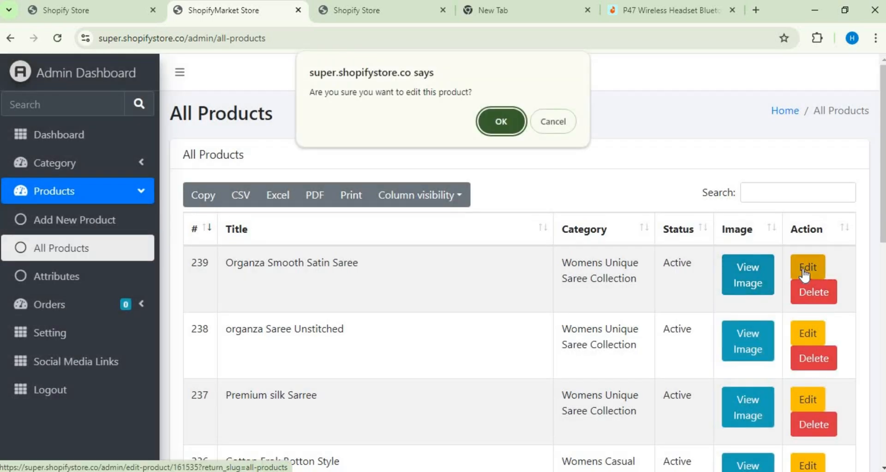
left_click(495, 121)
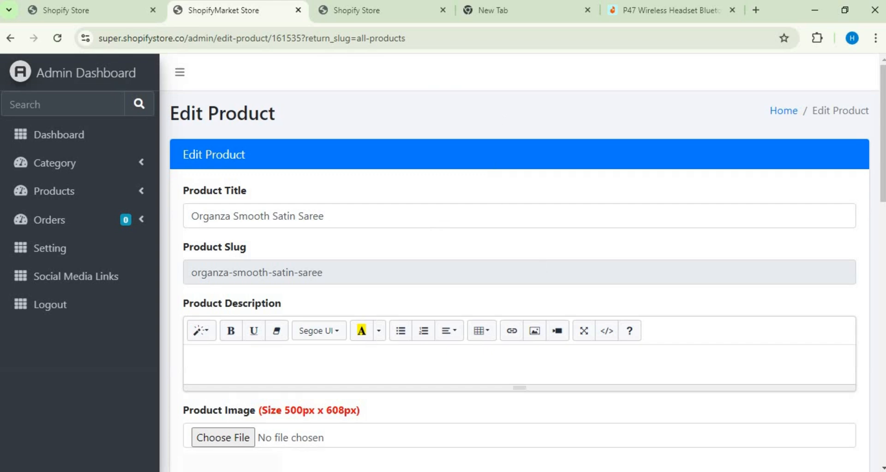
left_click_drag(884, 231, 885, 456)
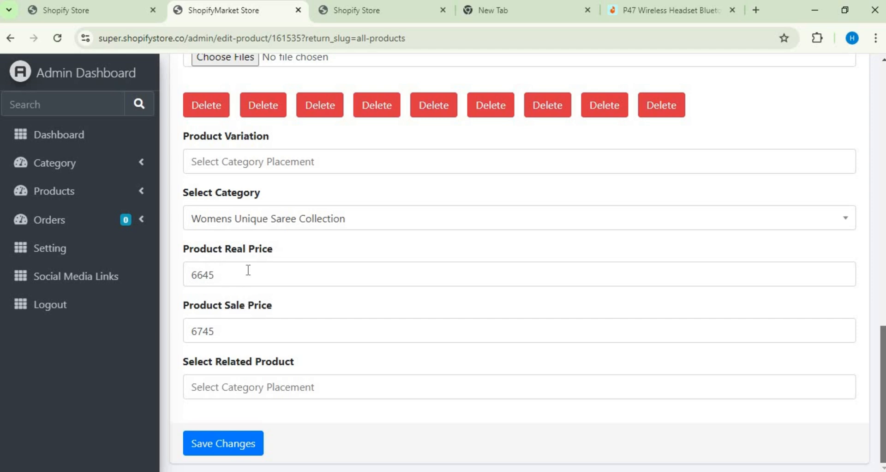
left_click(238, 341)
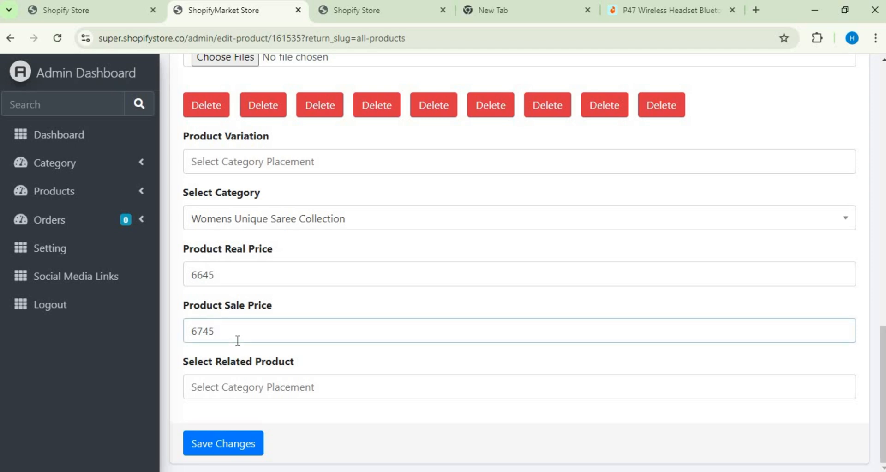
key("BackSpace")
key("BackSpace")
key("BackSpace")
key("BackSpace")
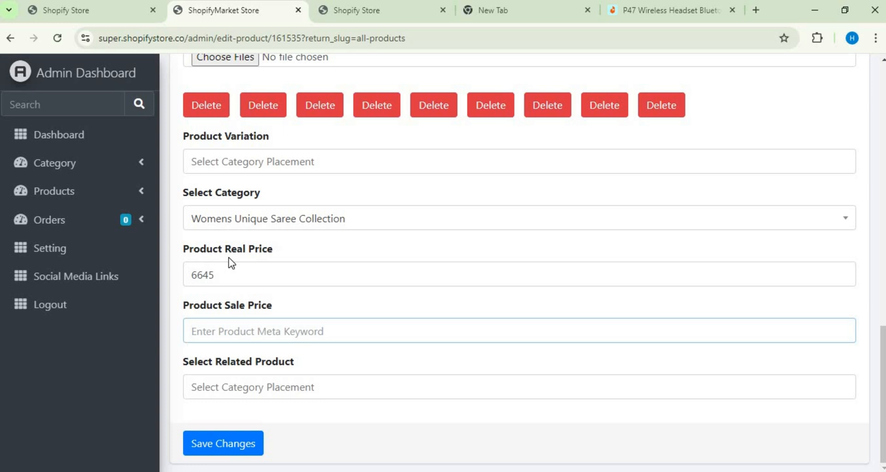
type("7")
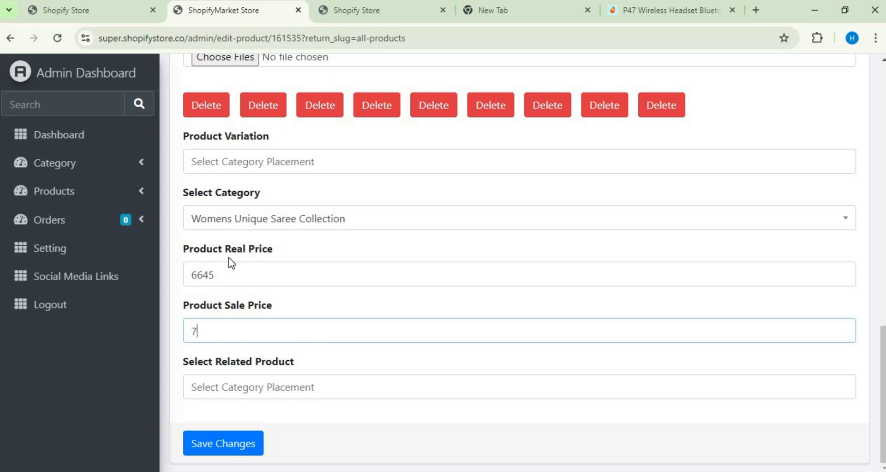
type("999")
left_click(240, 447)
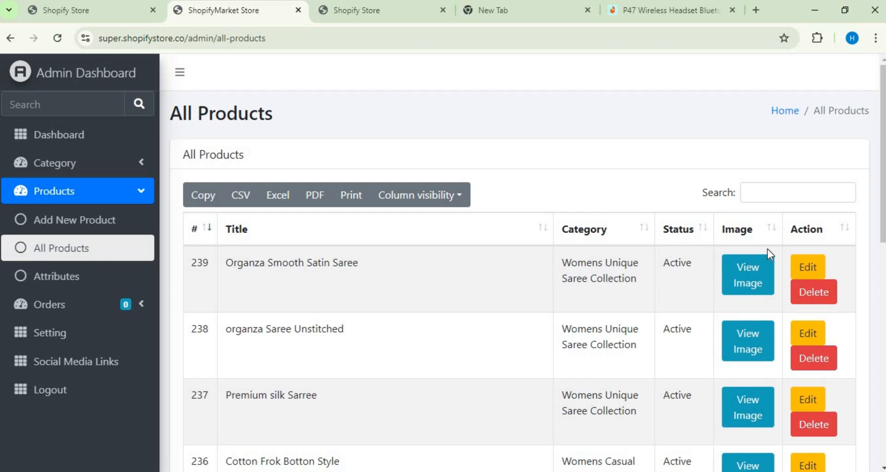
Step: Reopen Organza Smooth Satin Saree for editing, check its Product Sale Price and save the form again
left_click(803, 270)
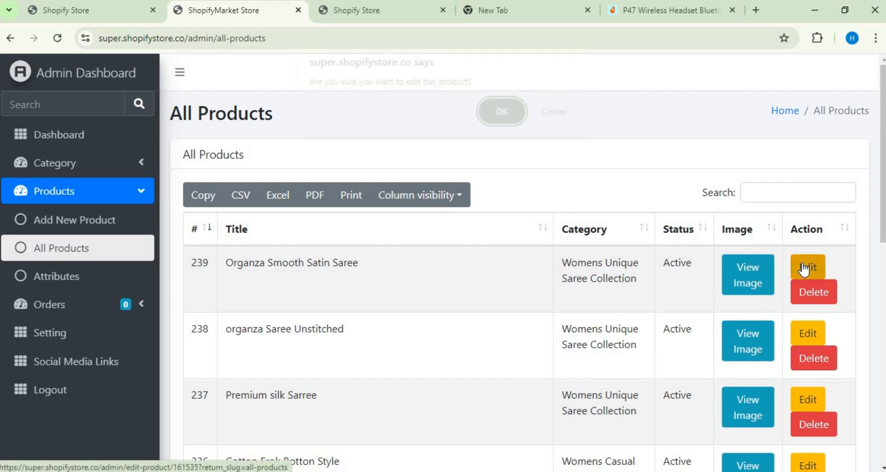
left_click(509, 127)
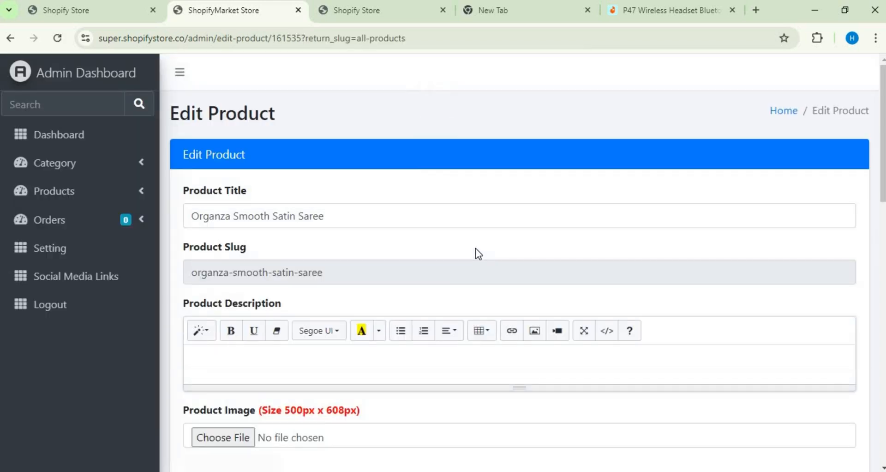
left_click_drag(882, 191, 882, 453)
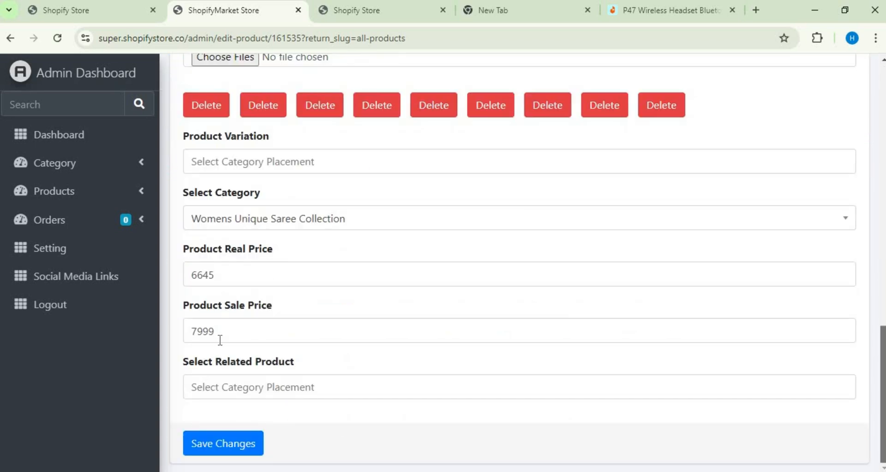
left_click(243, 442)
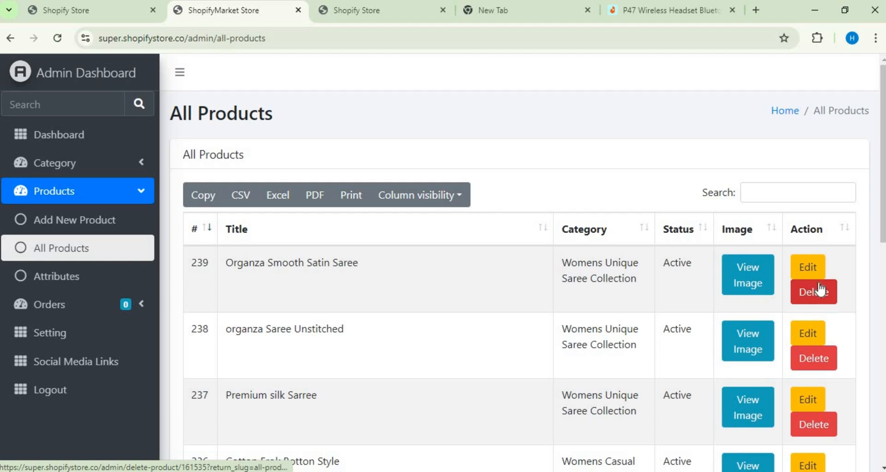
Step: View the product attributes list, and go through the All, Pending, Process and Delivered Orders pages
left_click(77, 282)
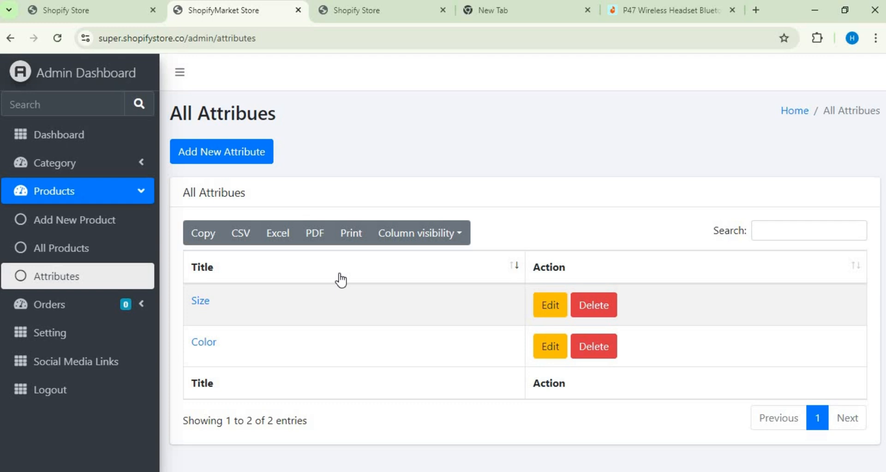
left_click(137, 305)
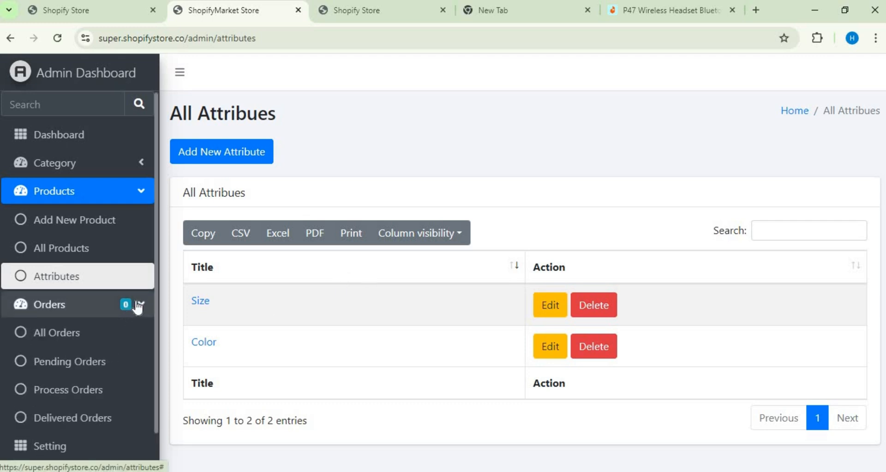
left_click(104, 345)
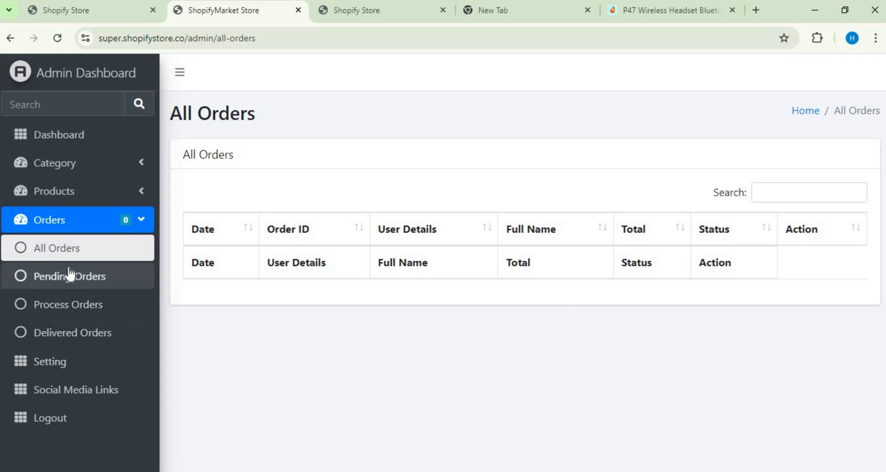
left_click(69, 279)
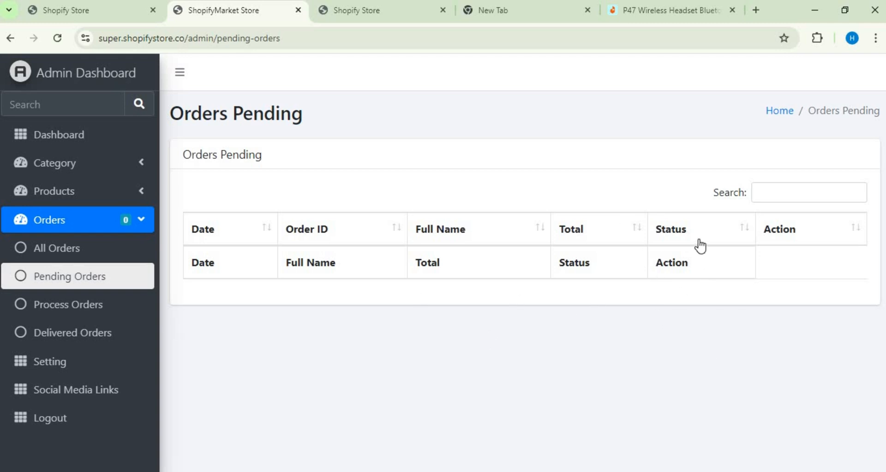
left_click(90, 304)
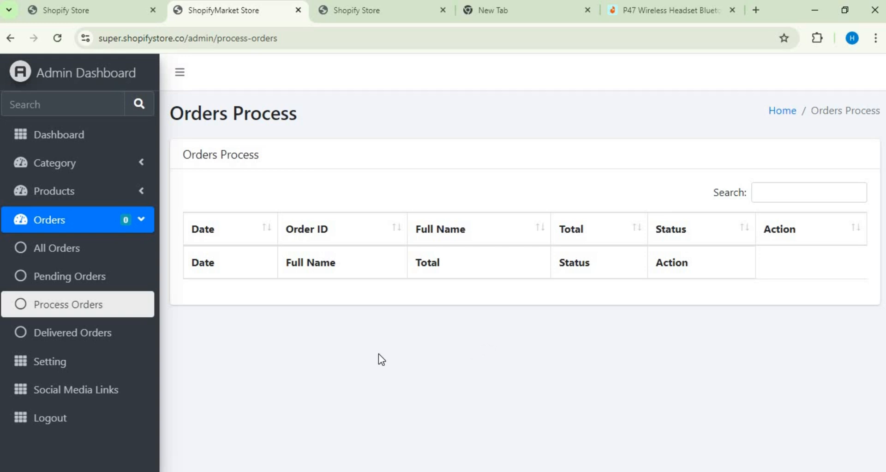
left_click(122, 344)
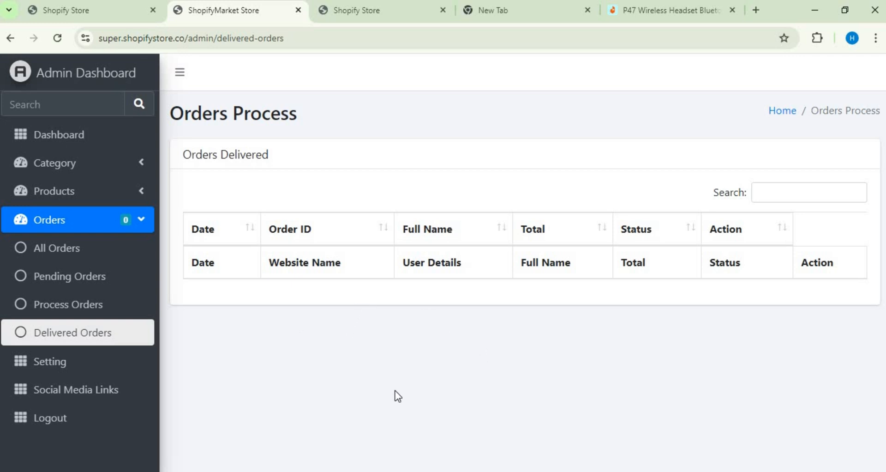
Step: Review the website settings form from title to favicon, and open the Social Media Links page
left_click(82, 367)
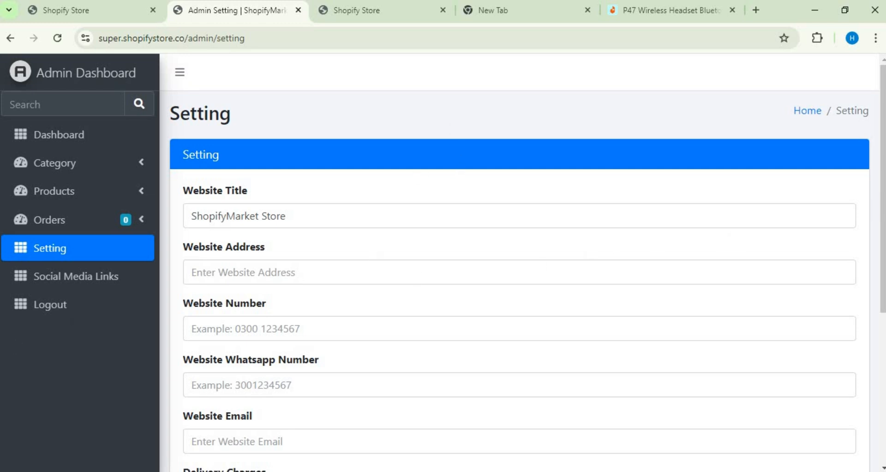
scroll(520, 263, "down", 2)
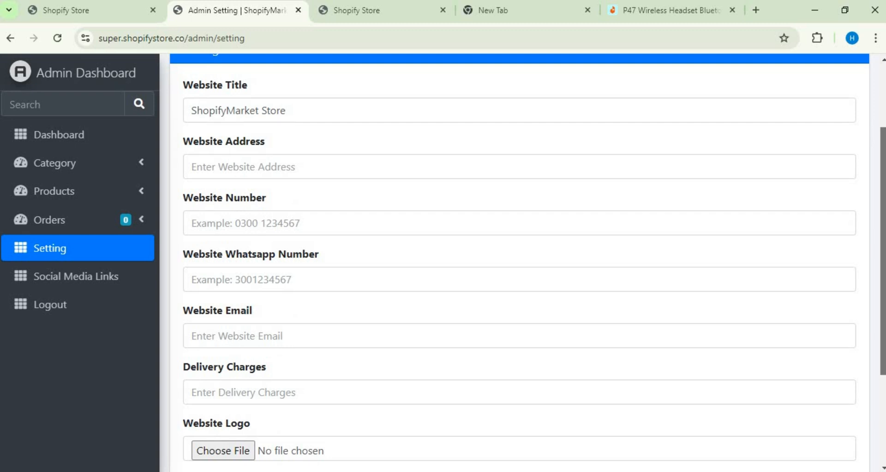
scroll(519, 263, "down", 1)
scroll(520, 263, "down", 1)
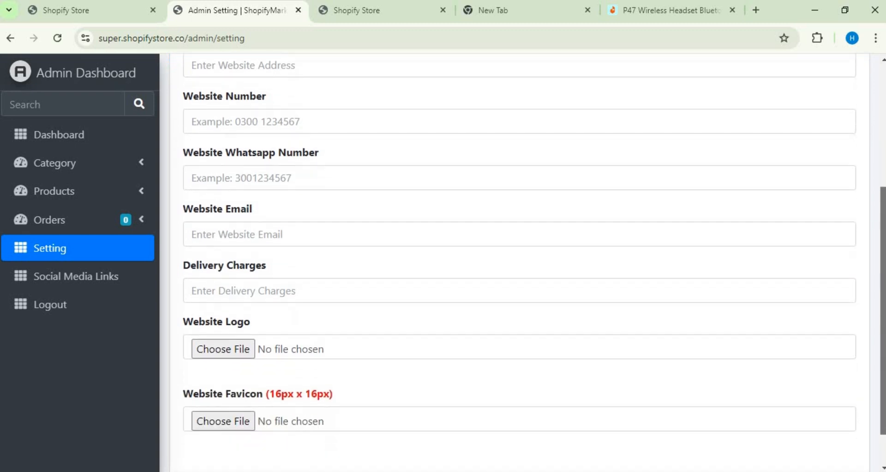
scroll(520, 263, "down", 1)
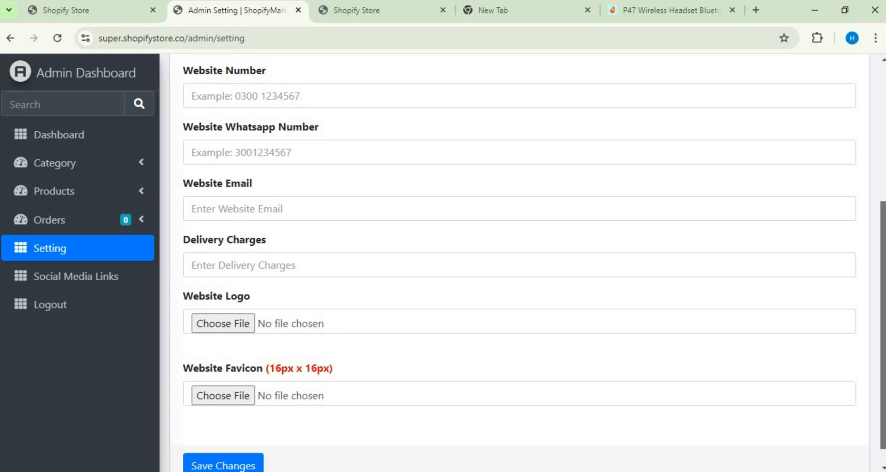
scroll(520, 263, "down", 1)
scroll(520, 263, "up", 1)
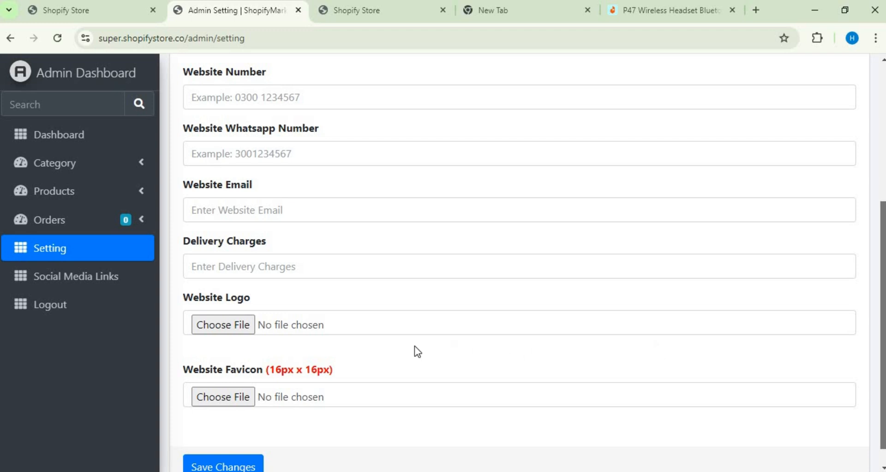
left_click(82, 291)
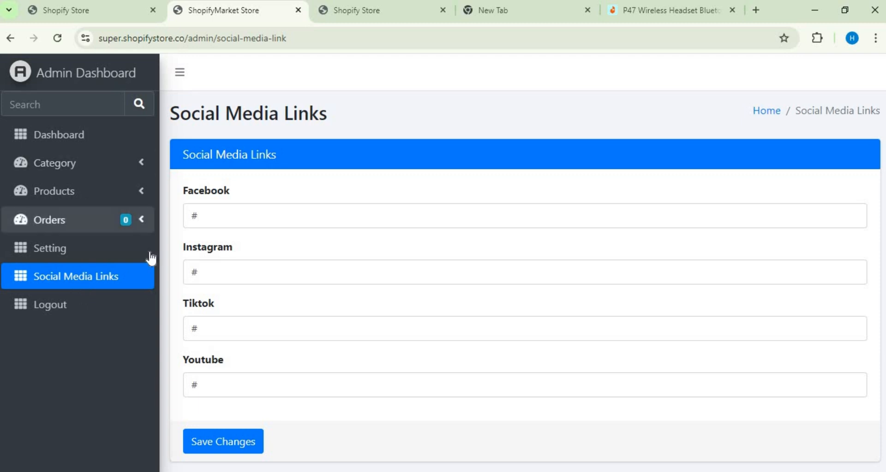
Step: Return to the store owner's dashboard, open the My Store storefront and browse its listed products
left_click(120, 12)
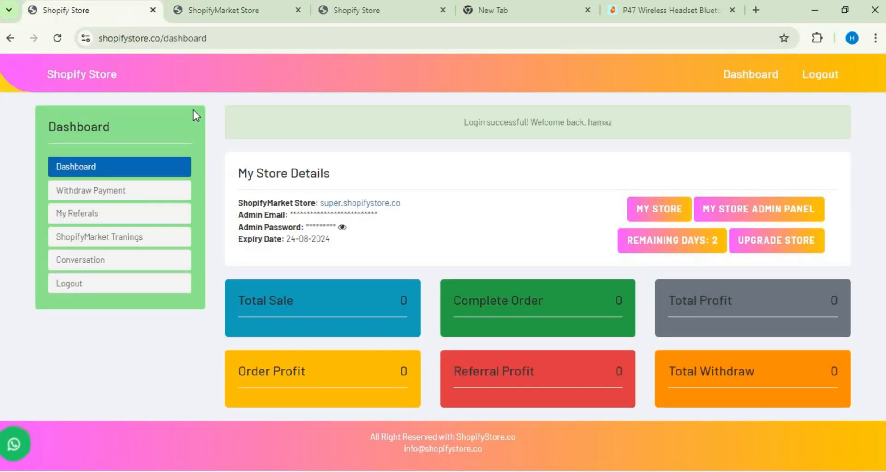
left_click(663, 208)
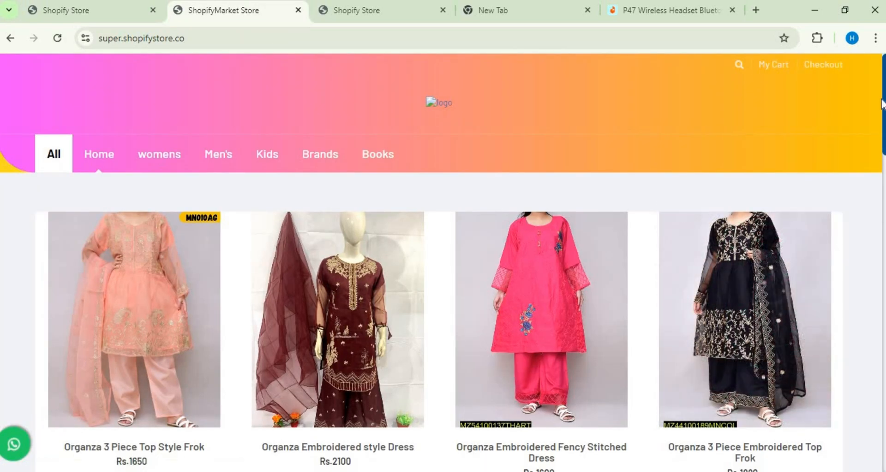
scroll(883, 134, "down", 10)
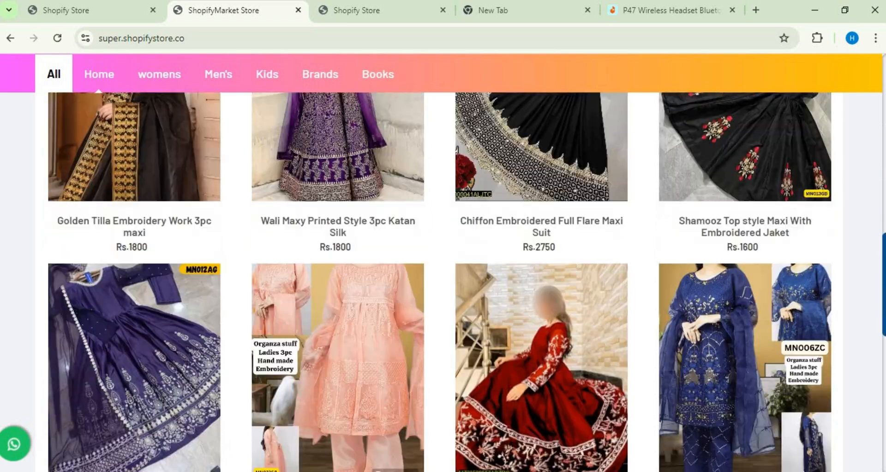
scroll(443, 281, "down", 10)
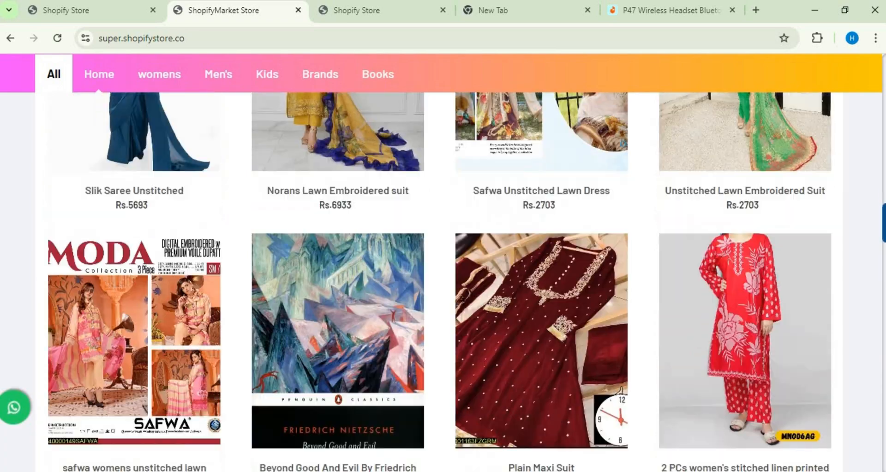
scroll(443, 282, "down", 5)
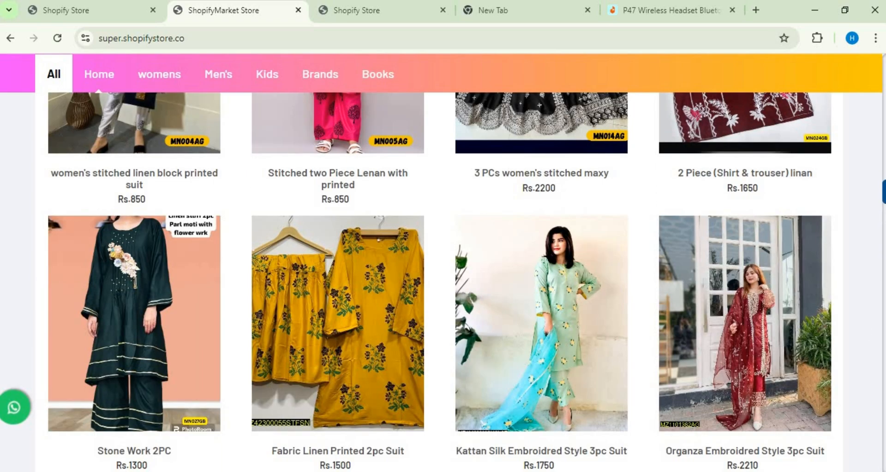
scroll(443, 282, "down", 10)
scroll(841, 245, "down", 15)
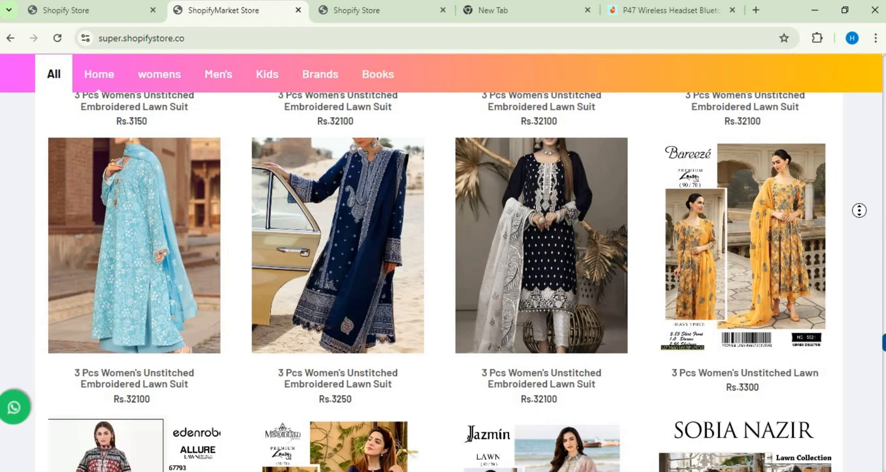
scroll(854, 323, "down", 20)
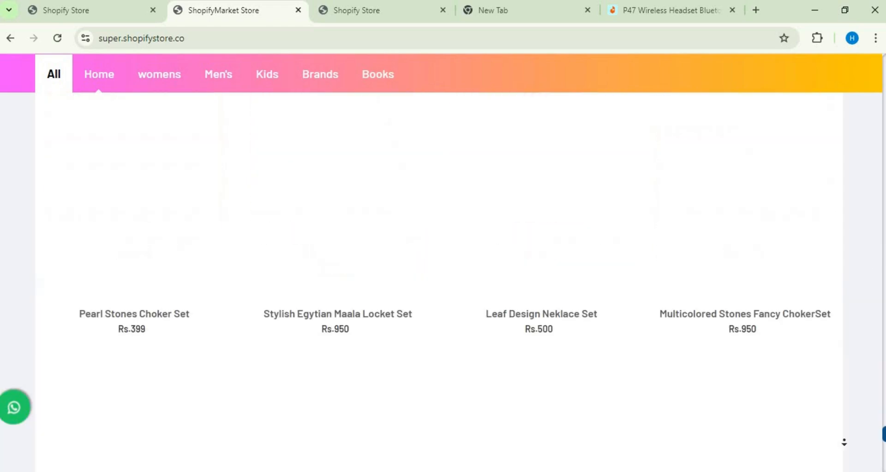
scroll(844, 442, "down", 20)
middle_click(847, 444)
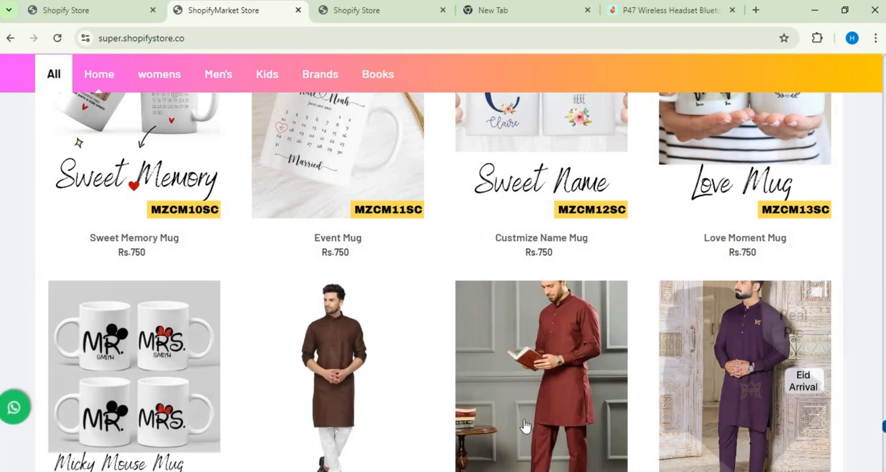
middle_click(865, 368)
scroll(864, 371, "down", 8)
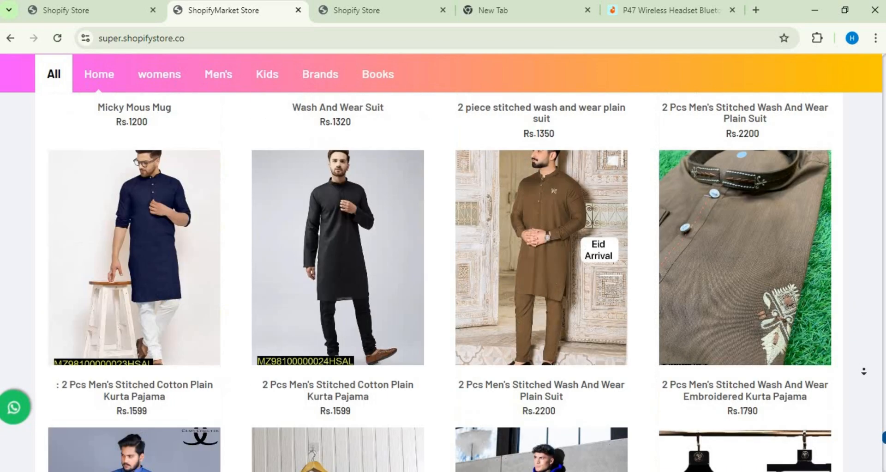
Step: Browse the storefront's remaining product listings down to the footer with its contact and social media icons
scroll(864, 371, "down", 20)
middle_click(861, 358)
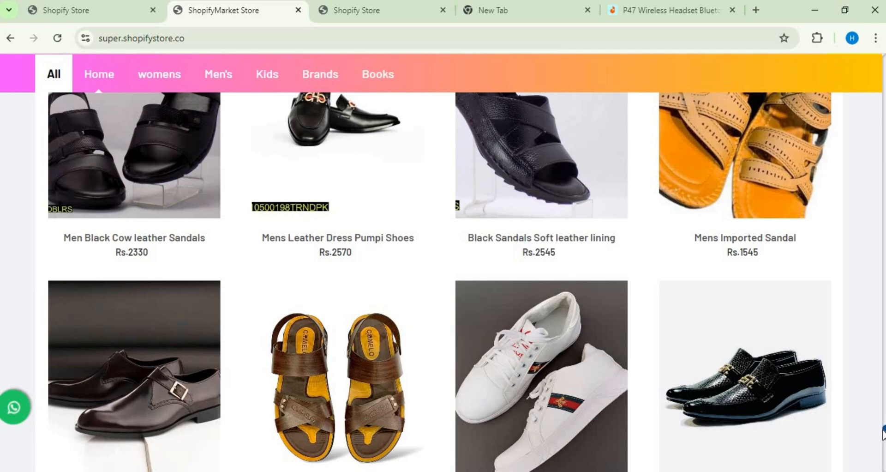
scroll(882, 434, "down", 20)
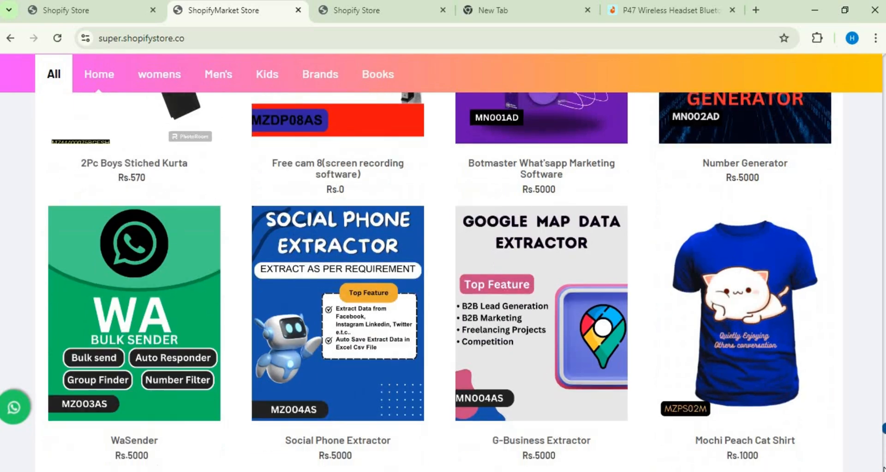
scroll(883, 434, "down", 20)
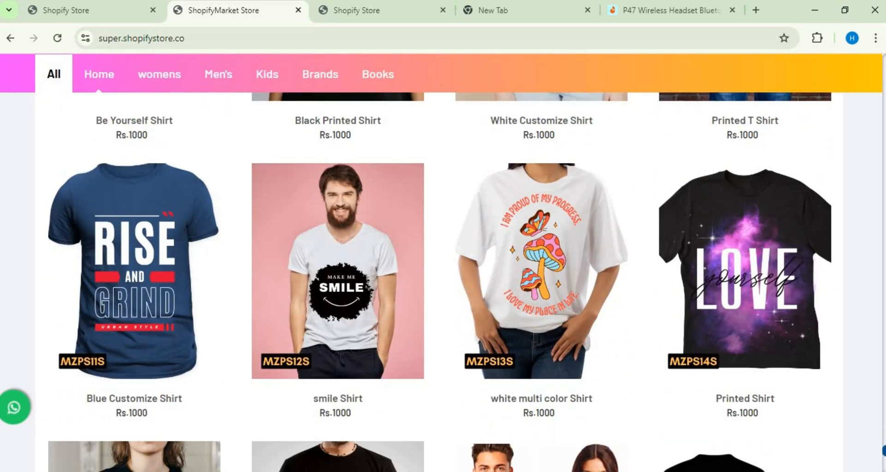
scroll(883, 450, "down", 14)
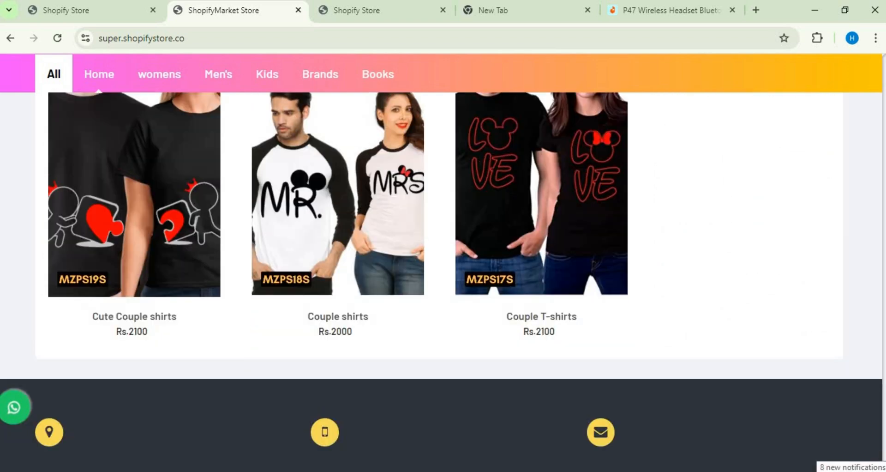
left_click(883, 470)
left_click(883, 469)
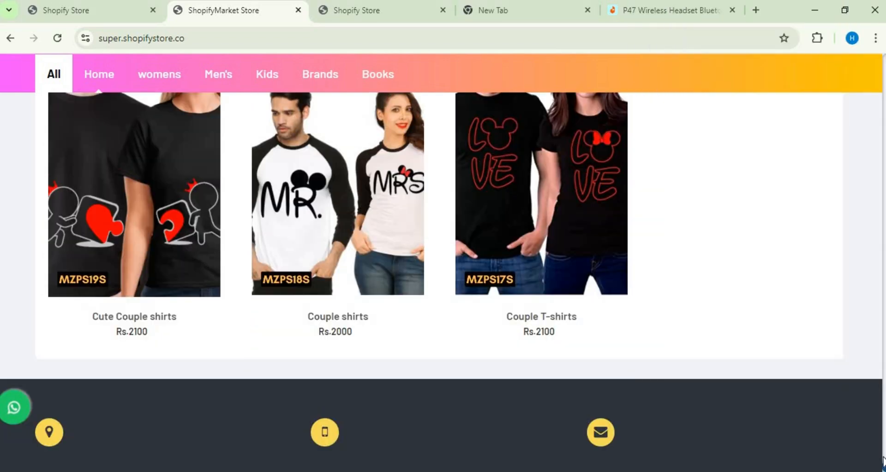
scroll(883, 467, "down", 2)
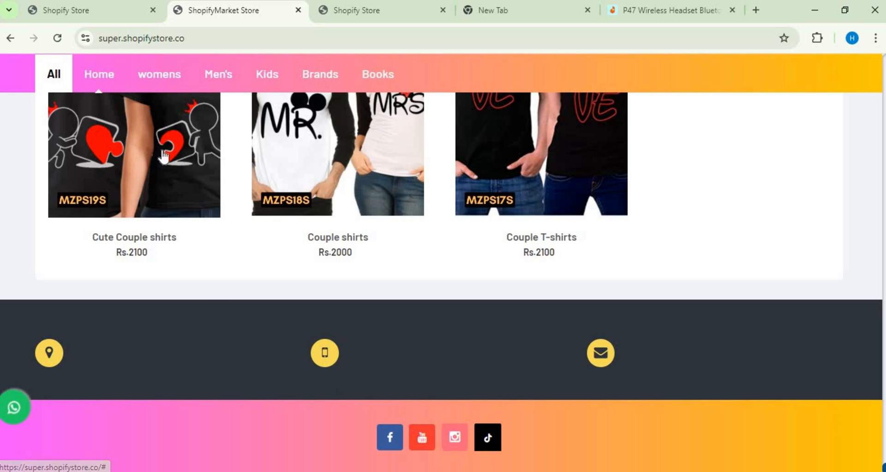
Step: Return to the store admin panel, set the Facebook link to # in Social Media Links and save the changes
left_click(72, 12)
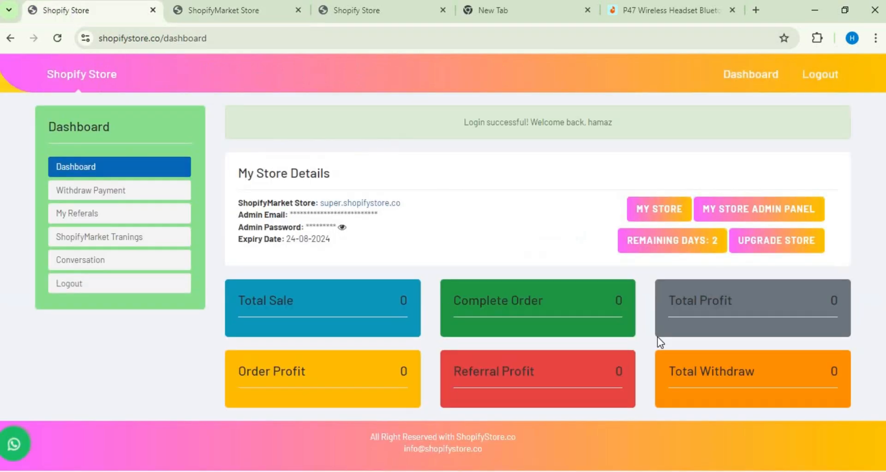
left_click(742, 208)
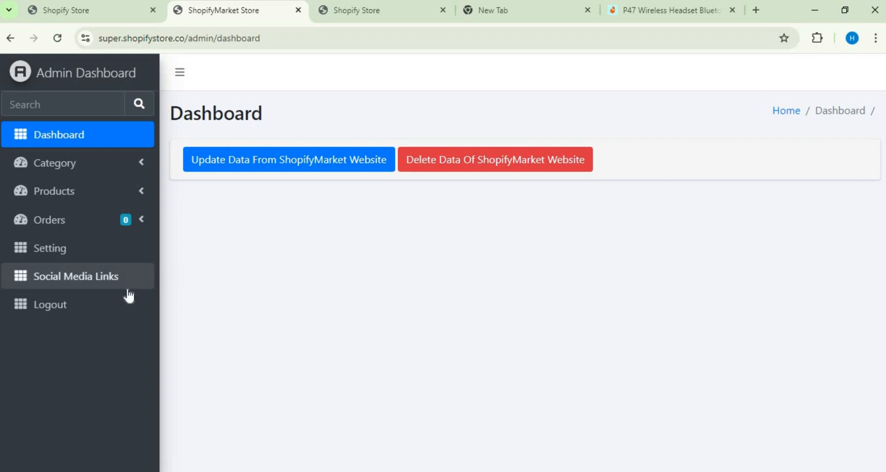
left_click(125, 285)
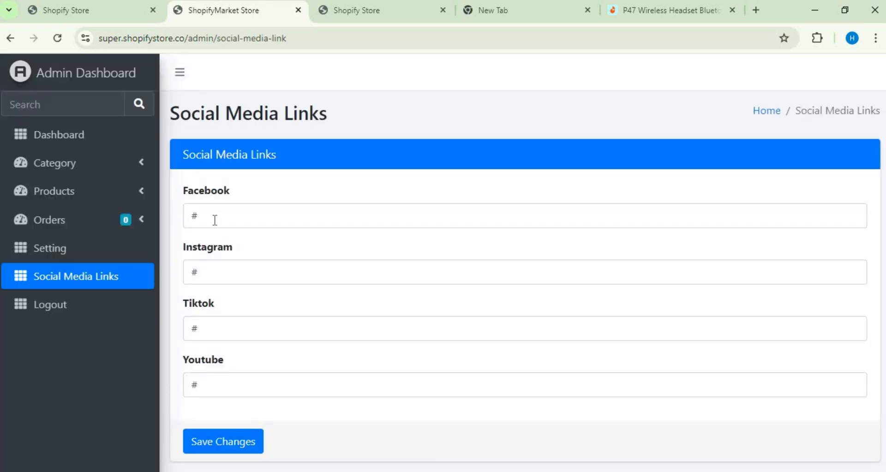
left_click(215, 220)
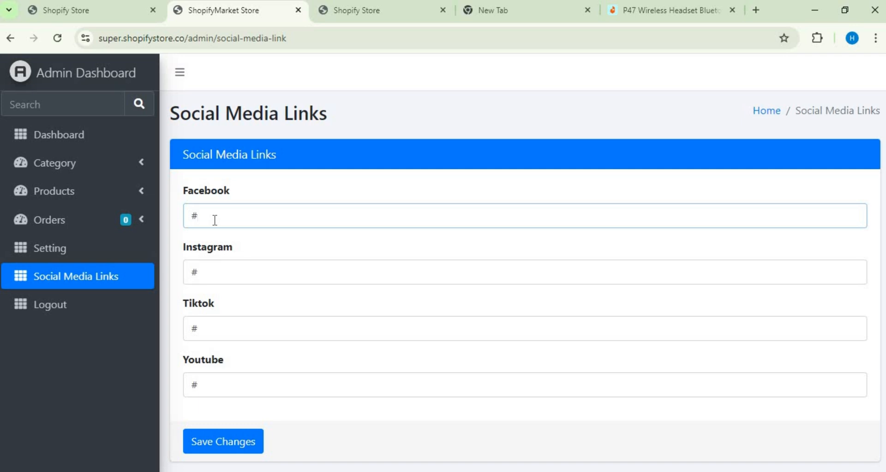
key("BackSpace")
type("#")
left_click(238, 445)
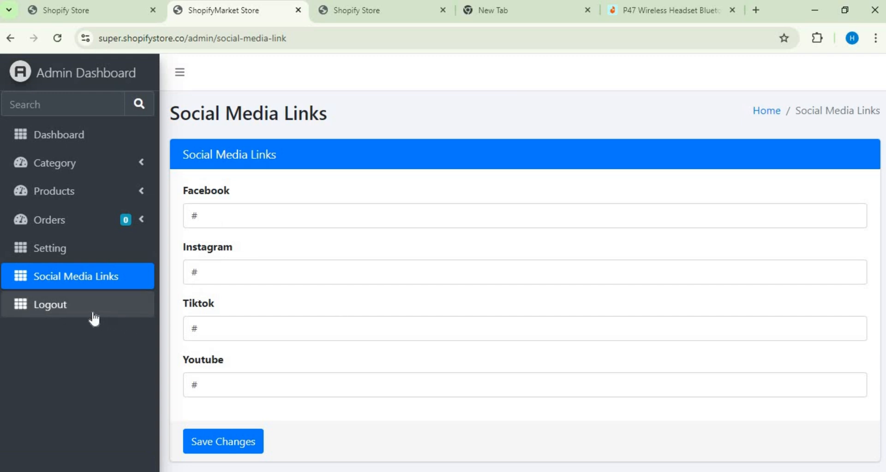
Step: Open the website settings, review the form down to the favicon field and save it
left_click(72, 263)
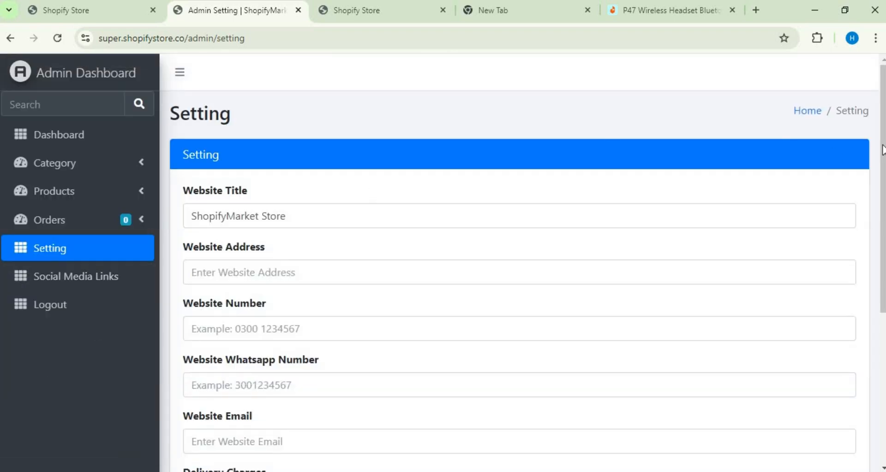
scroll(867, 386, "down", 5)
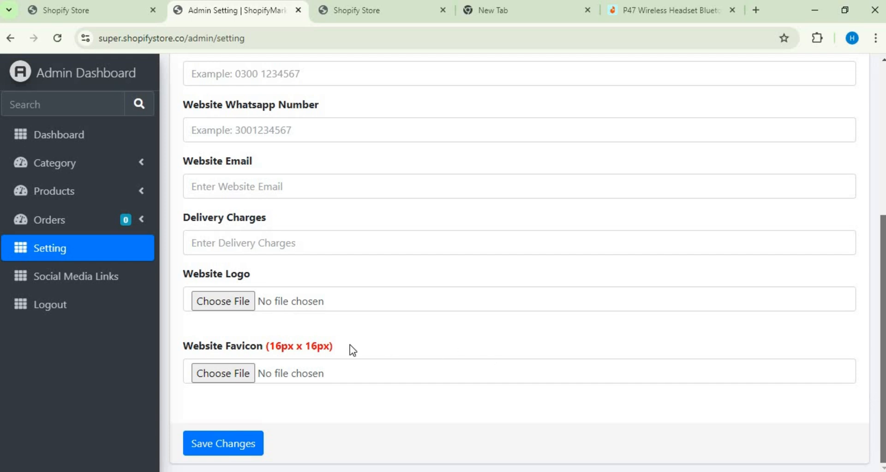
left_click(258, 441)
Step: Open the My Store storefront from the store owner's dashboard and check the logo in its header
left_click(43, 7)
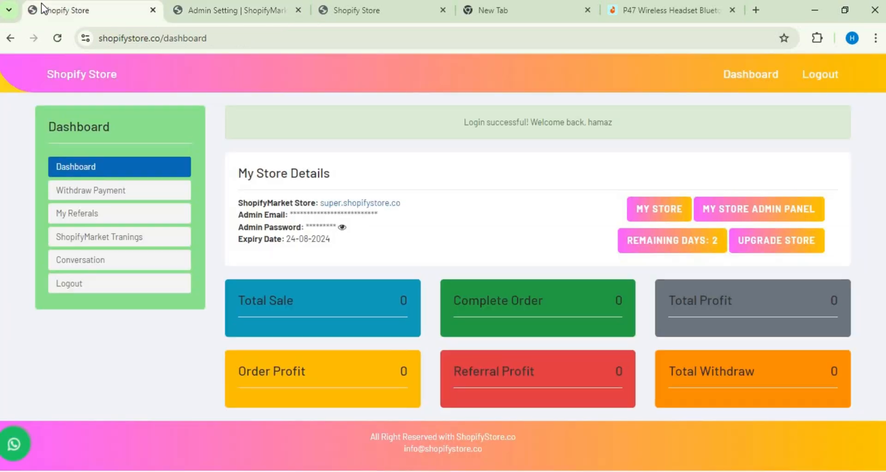
left_click(668, 205)
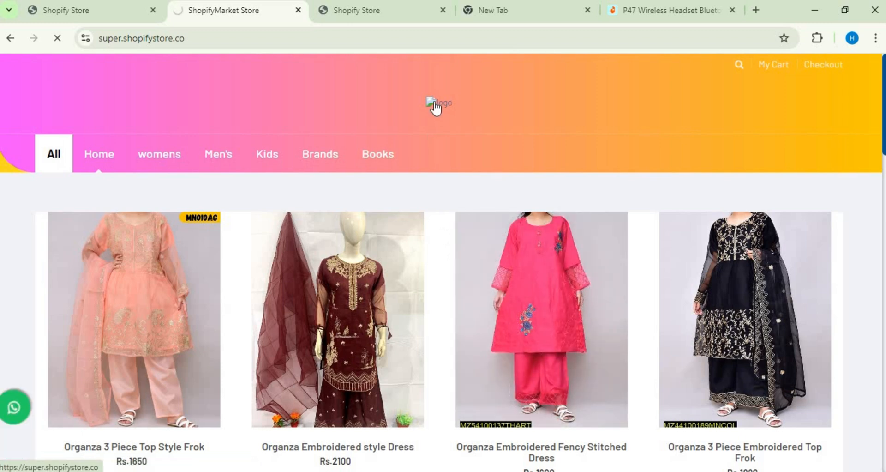
left_click(435, 108)
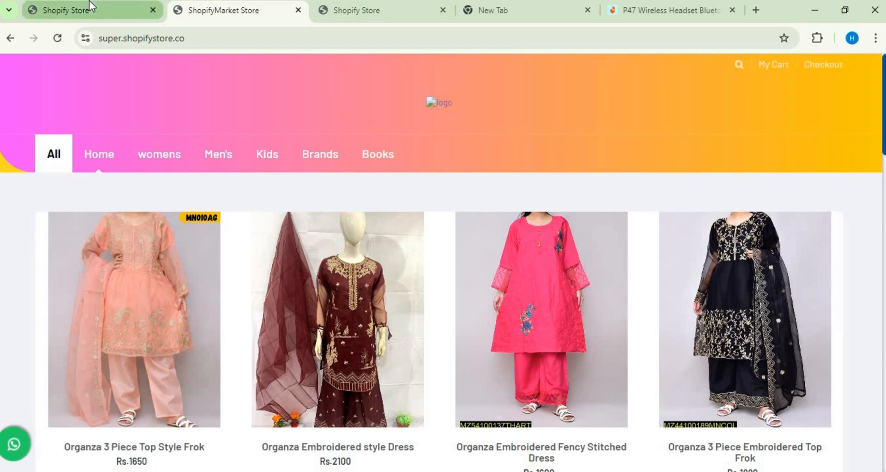
Step: Choose Earm flow (1).png from Downloads as the website favicon in the store admin settings, and reload the page
left_click(90, 3)
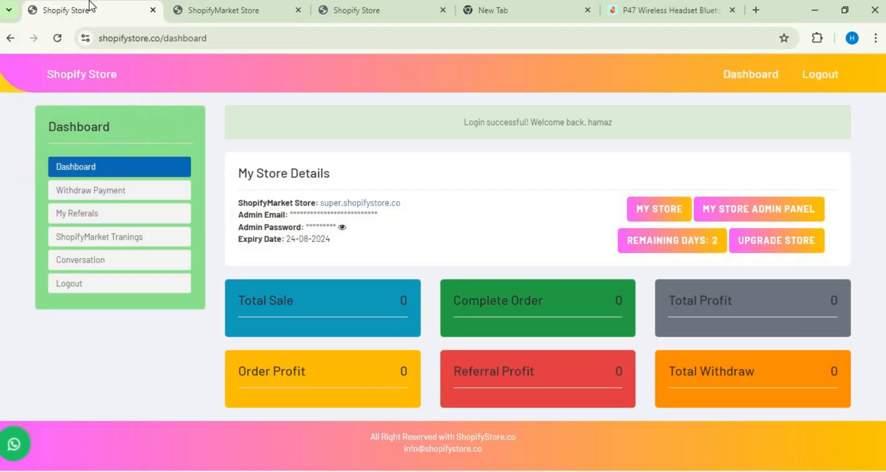
left_click(731, 204)
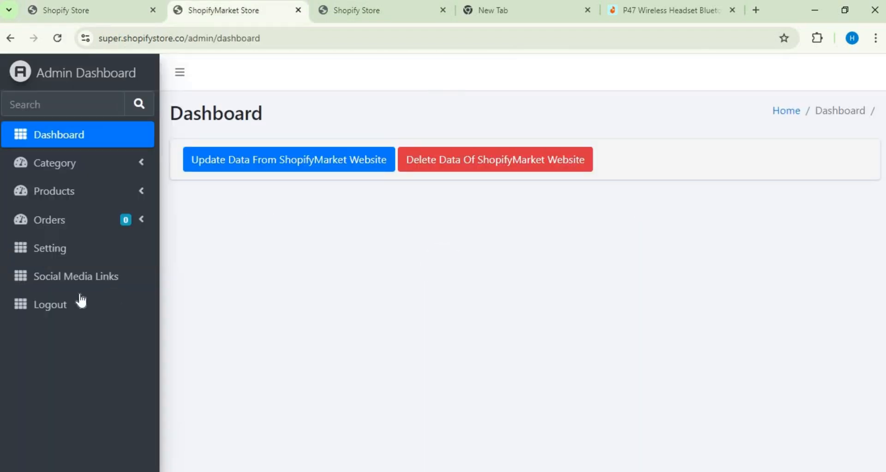
left_click(74, 259)
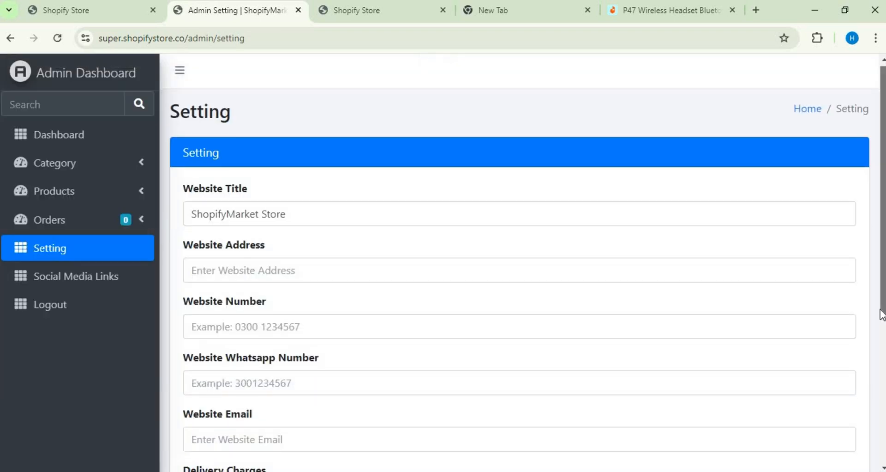
scroll(881, 313, "down", 5)
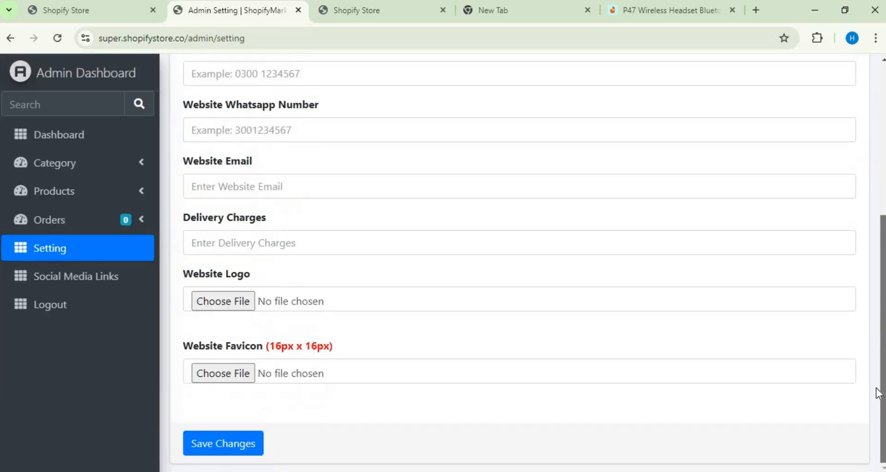
left_click(227, 373)
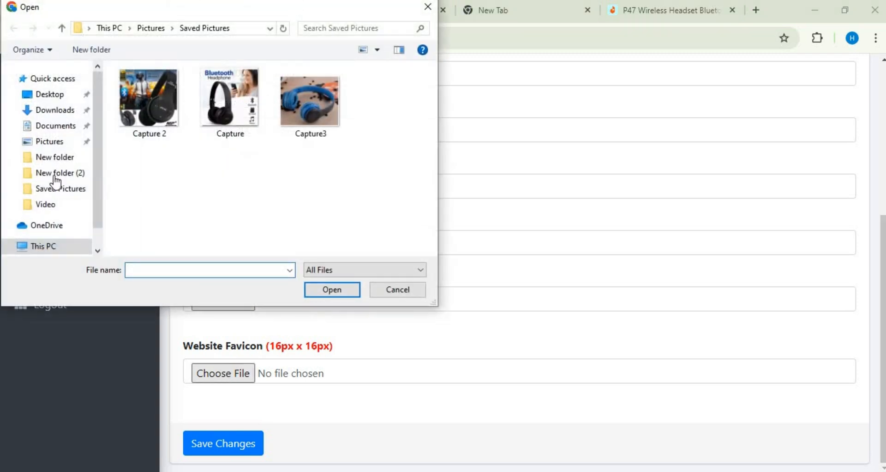
left_click(49, 114)
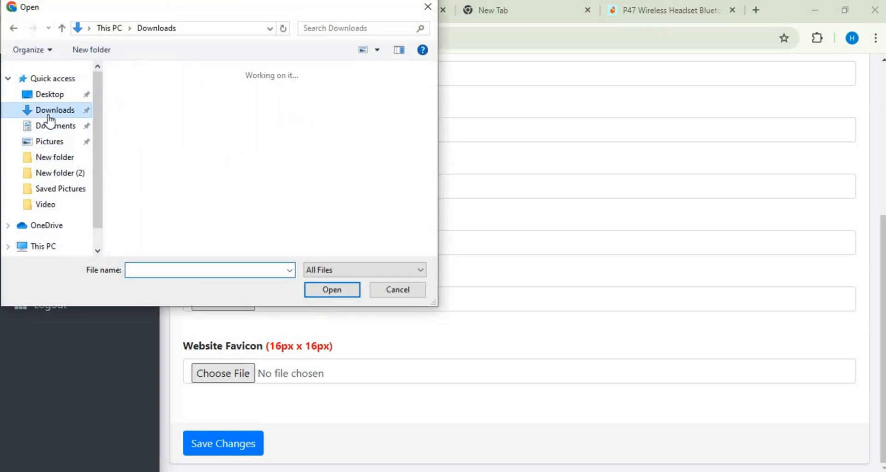
left_click(136, 127)
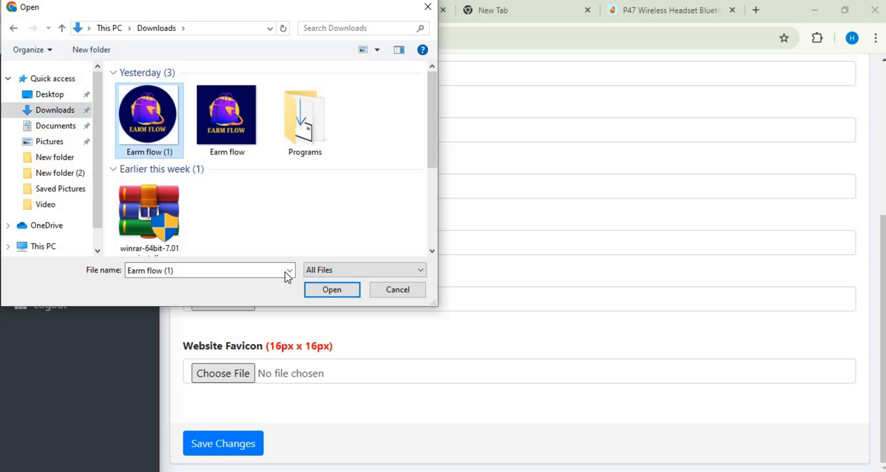
left_click(308, 290)
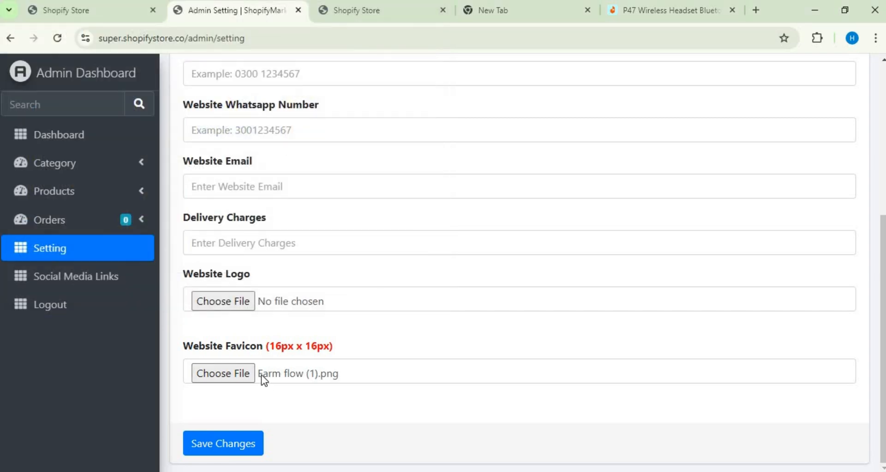
left_click(52, 45)
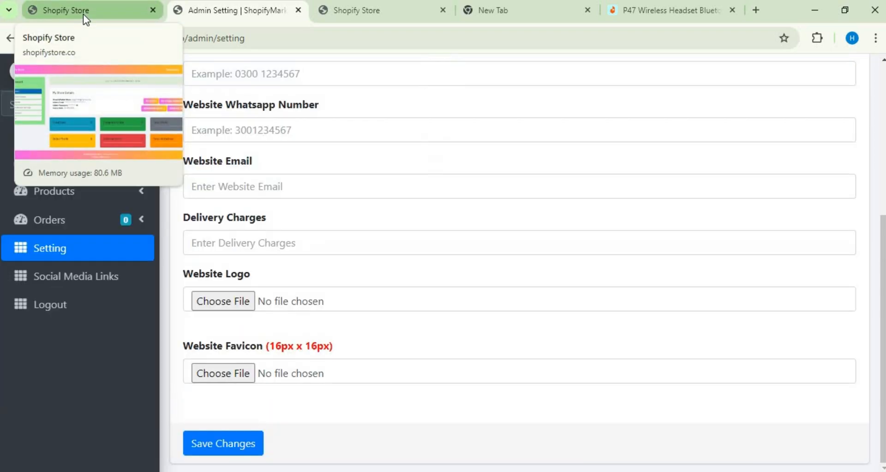
Step: Refresh the store owner's dashboard, open the storefront again, reload it and recheck the header logo
left_click(84, 14)
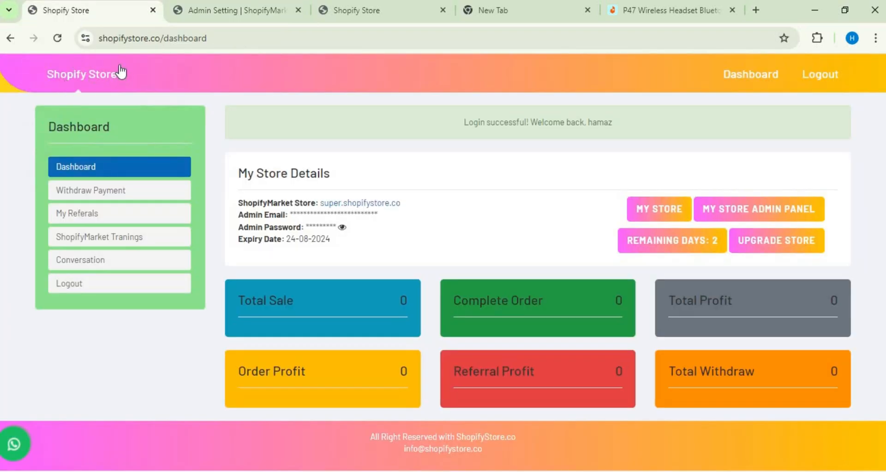
left_click(55, 38)
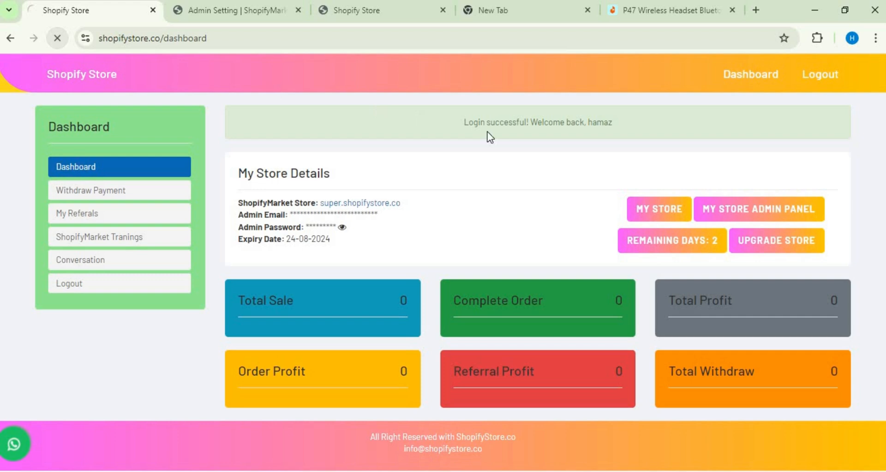
left_click(649, 198)
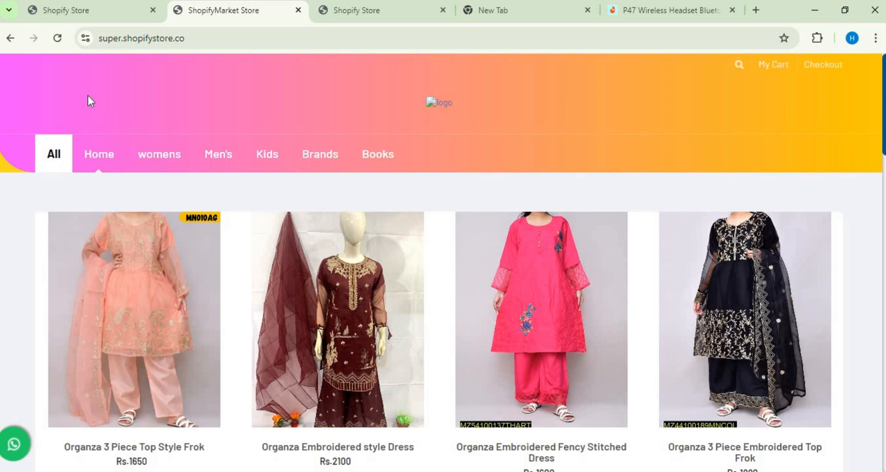
left_click(58, 39)
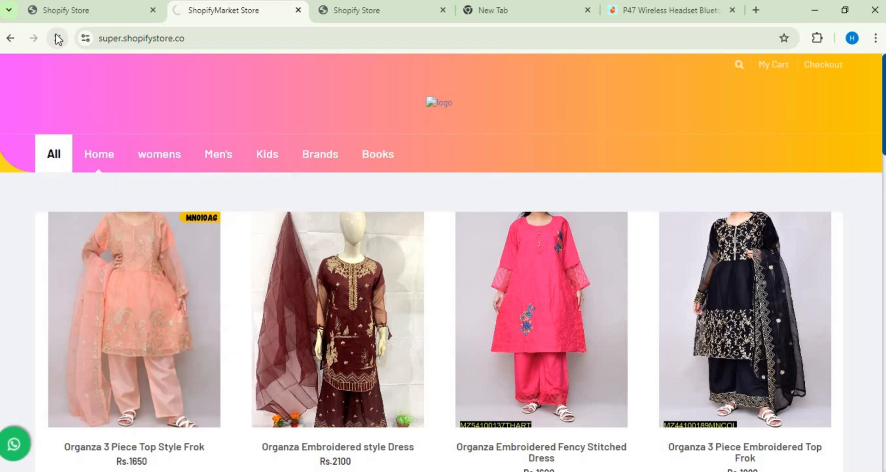
left_click(431, 104)
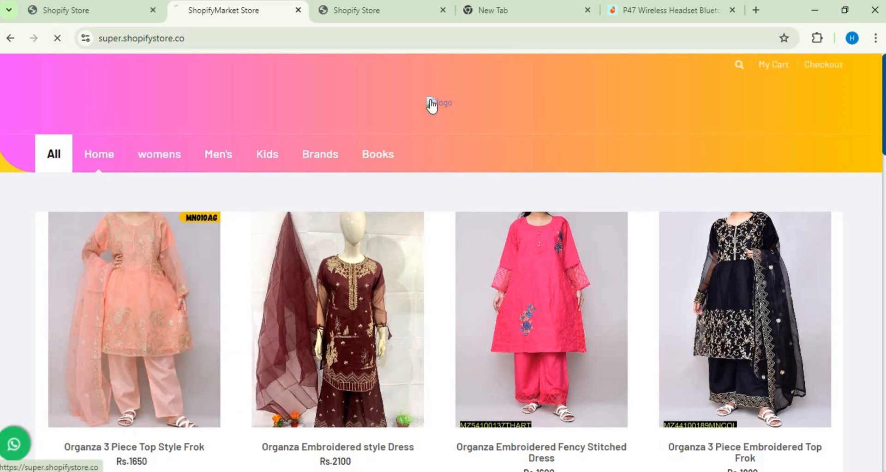
Step: Open the website settings in the store admin panel and choose Earm flow (1).png from Downloads as the website logo
left_click(80, 4)
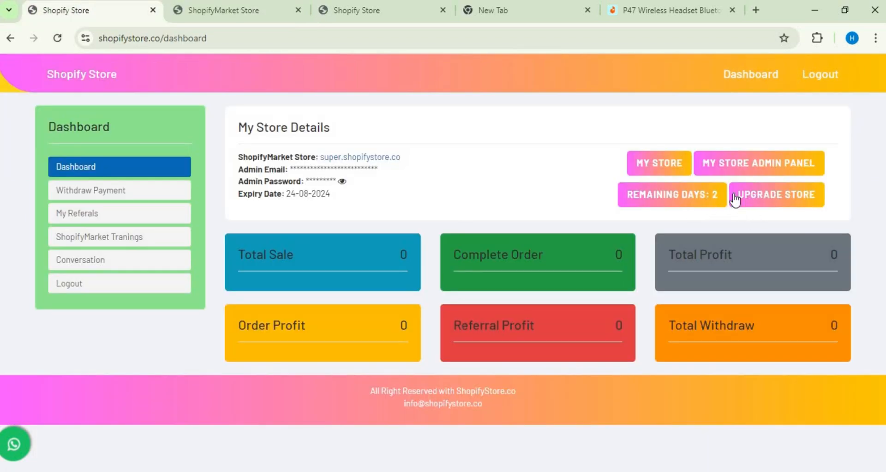
left_click(734, 165)
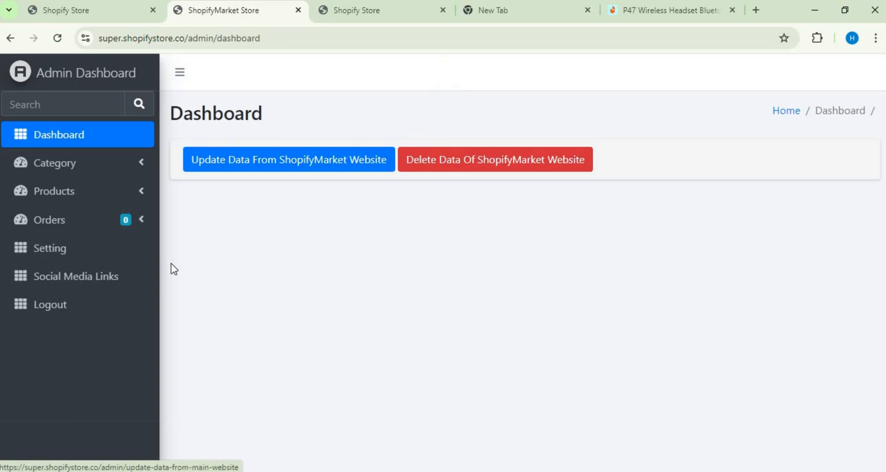
left_click(53, 244)
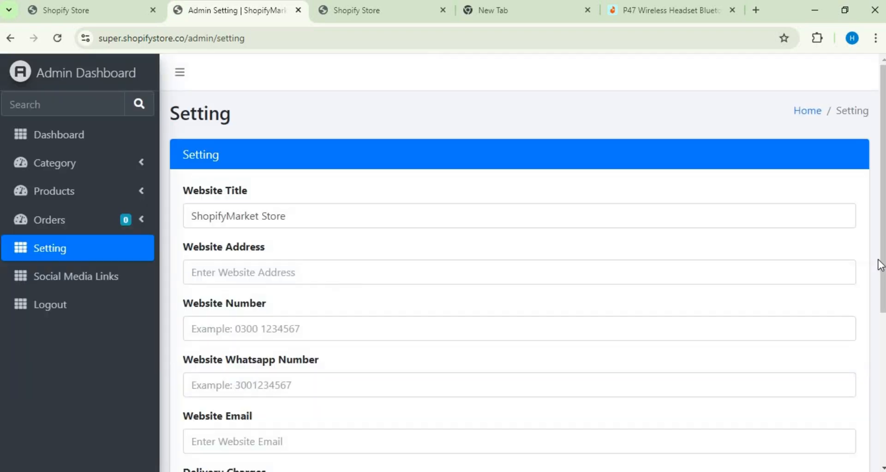
left_click_drag(878, 262, 885, 370)
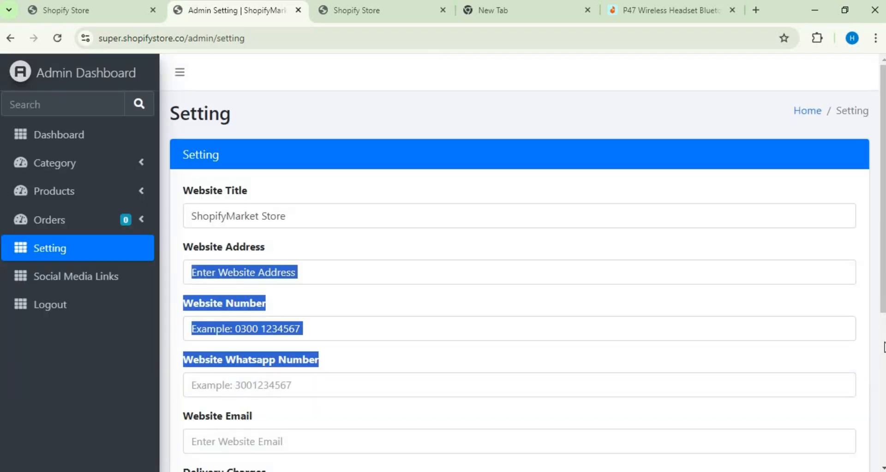
left_click_drag(884, 290, 884, 438)
left_click(605, 412)
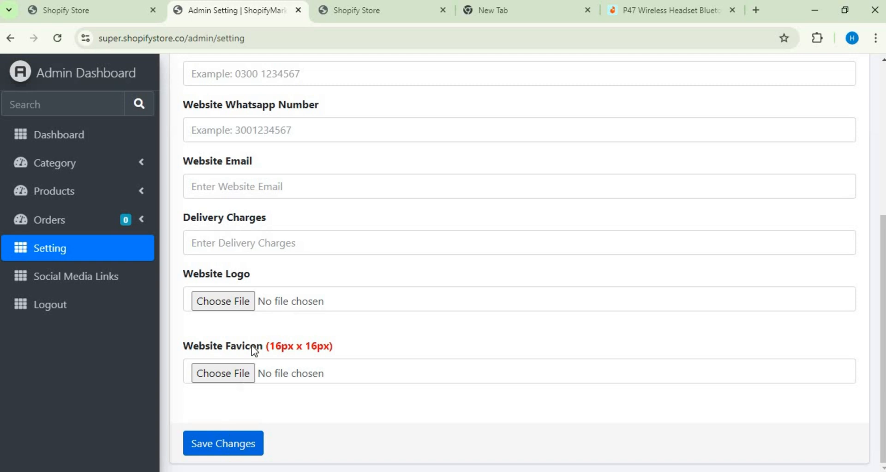
left_click(250, 305)
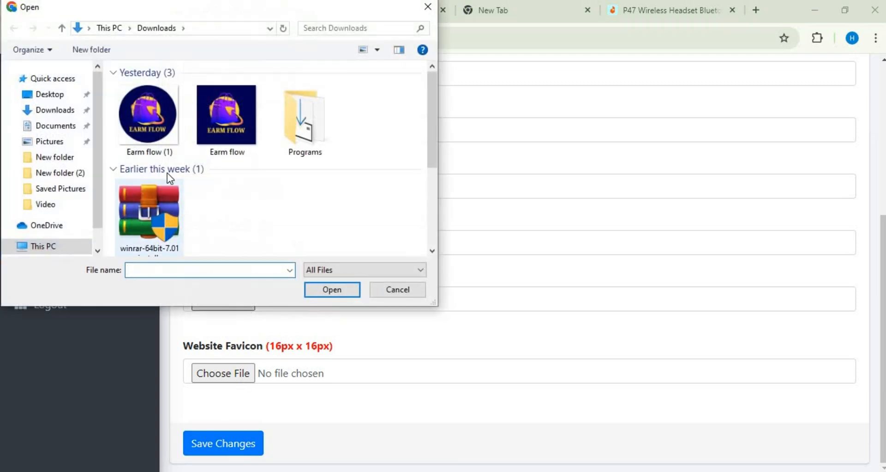
left_click(168, 144)
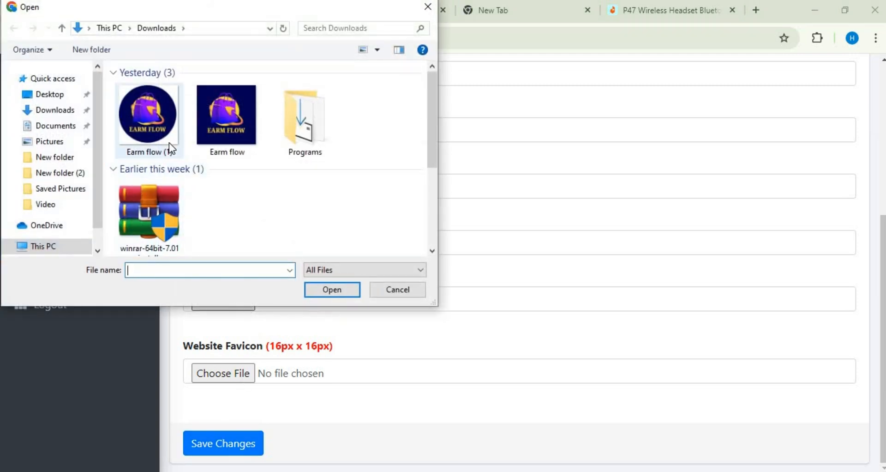
left_click(313, 285)
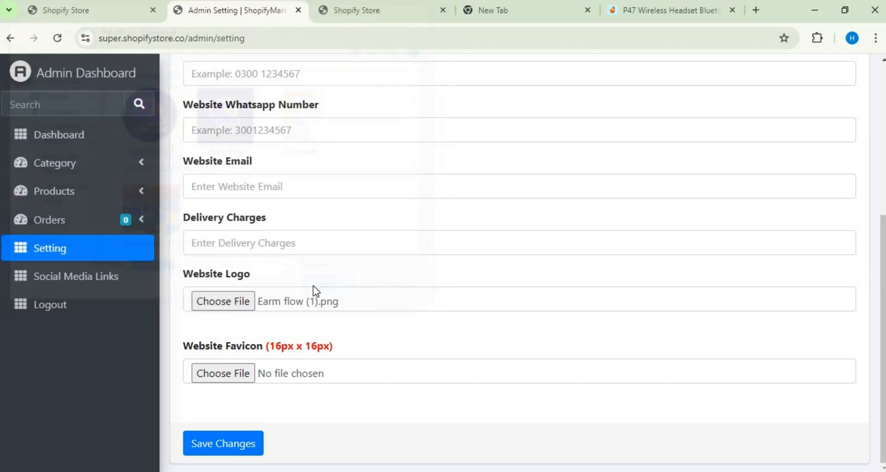
Step: Choose Earm flow (1).png as the website favicon, save the settings and check the uploaded logo and favicon images
left_click(231, 370)
left_click(153, 140)
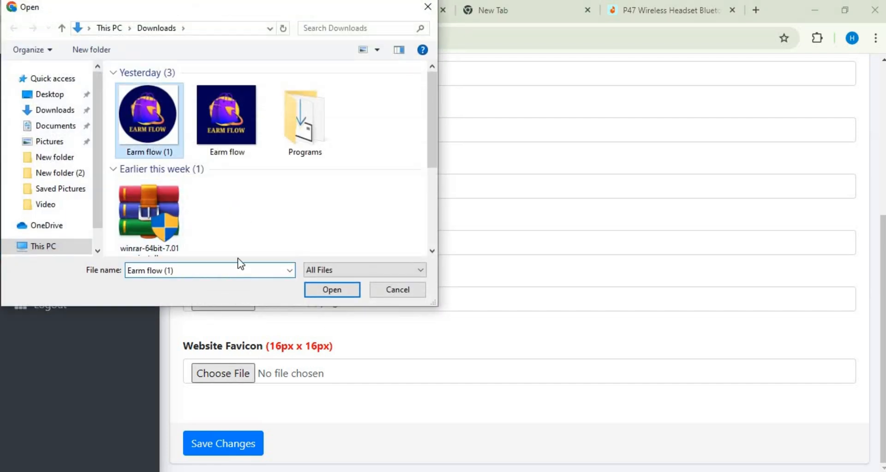
left_click(333, 290)
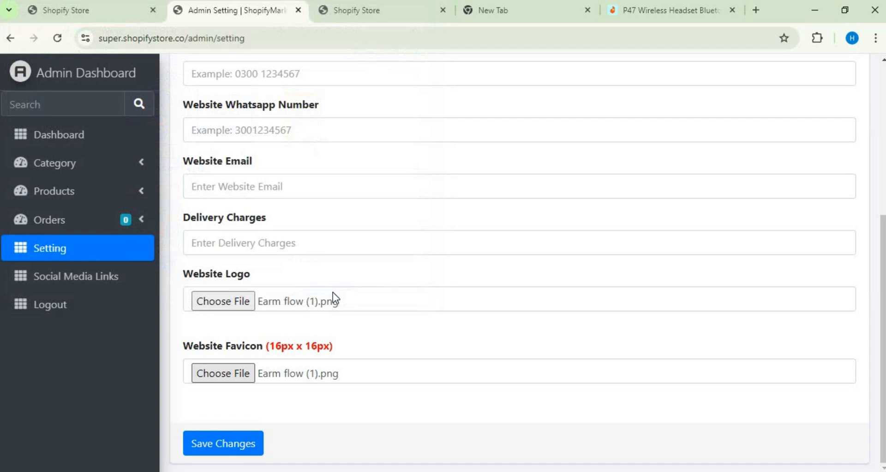
left_click(251, 447)
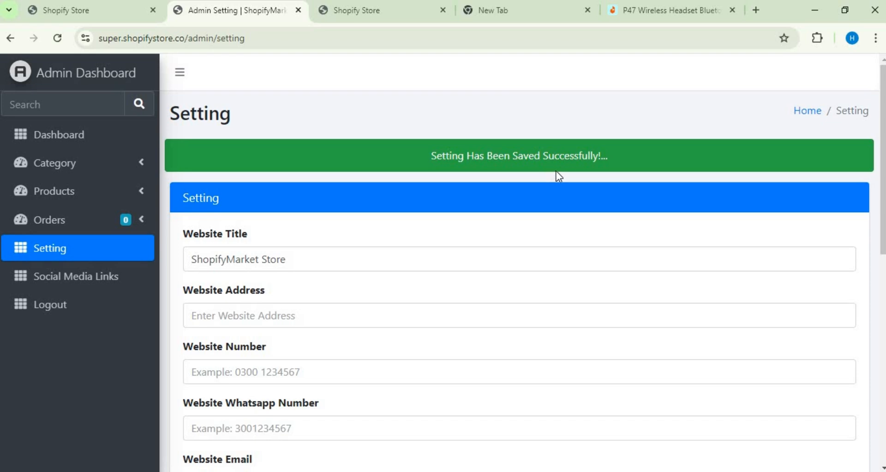
scroll(882, 211, "down", 9)
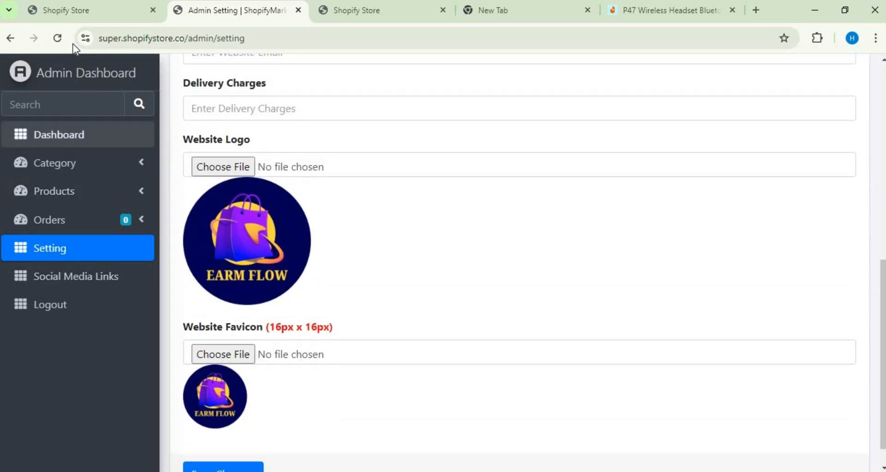
Step: Open the My Store storefront from the store owner's dashboard and create a desktop shortcut to the page
left_click(64, 13)
left_click(640, 164)
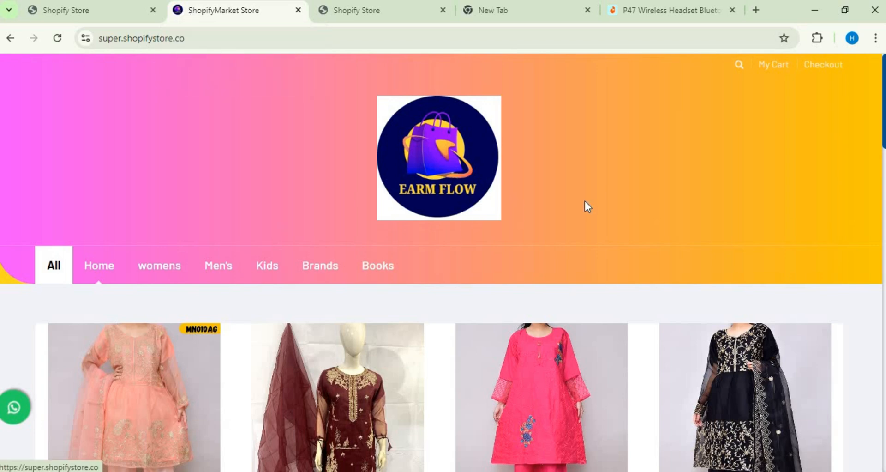
left_click(871, 41)
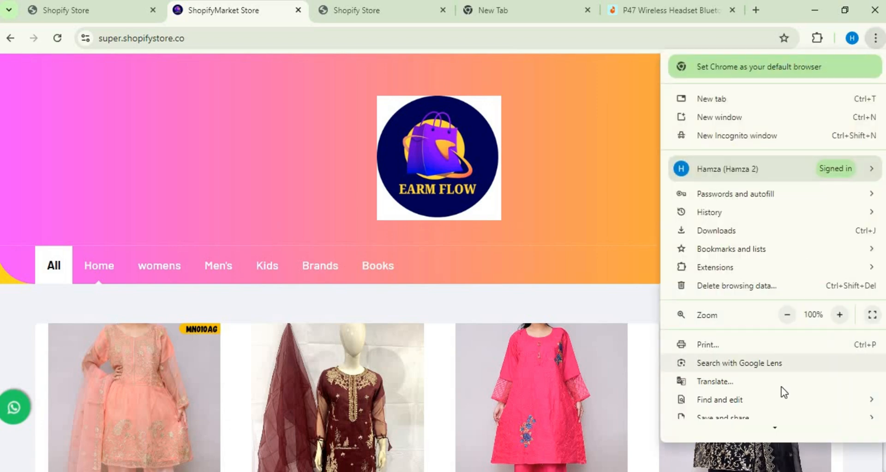
scroll(786, 410, "down", 1)
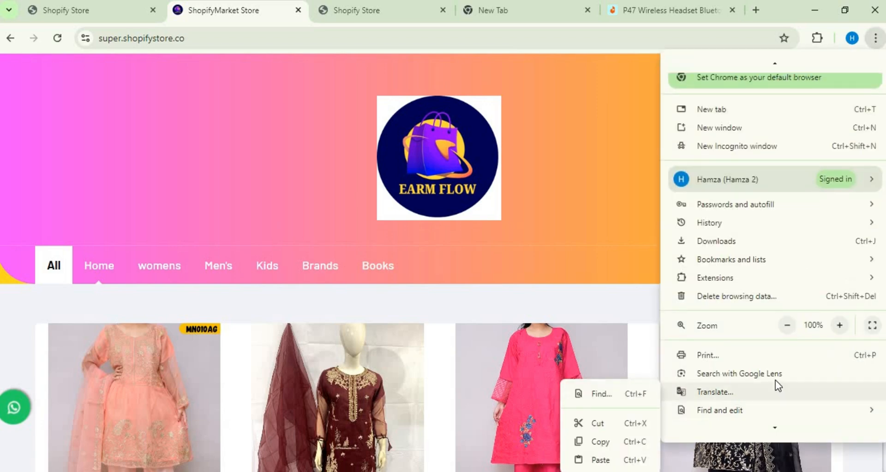
scroll(783, 431, "down", 3)
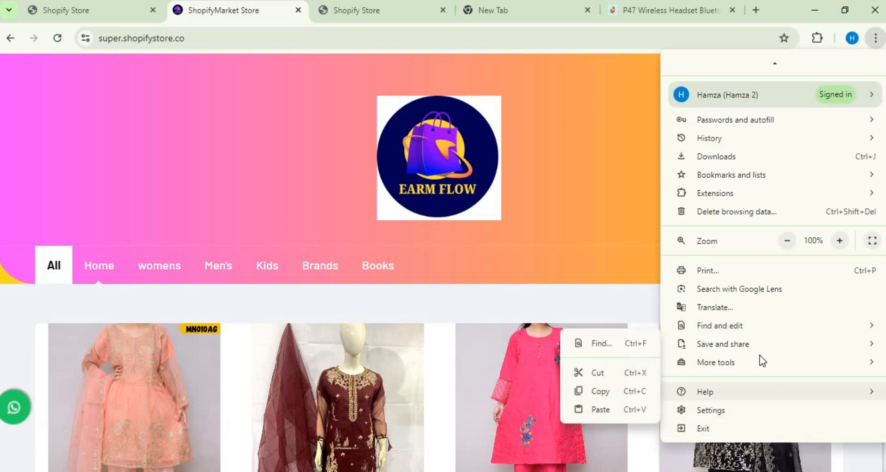
mouse_move(754, 347)
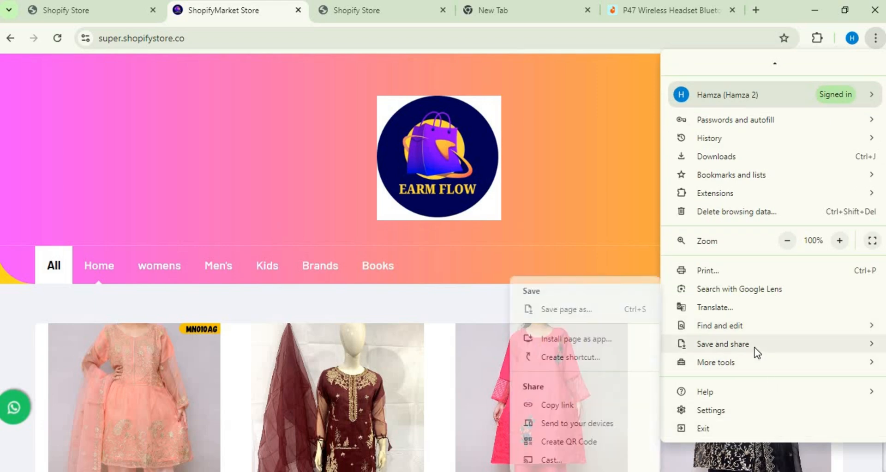
left_click(592, 357)
left_click(507, 172)
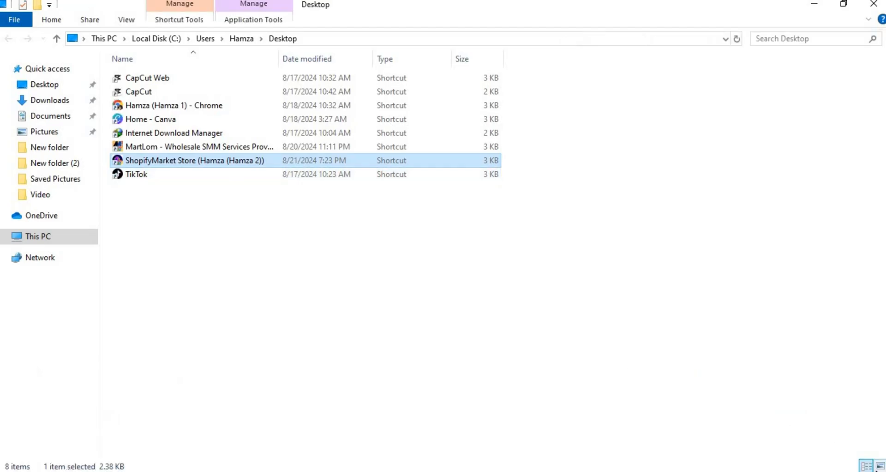
Step: Show the desktop folder's shortcuts as large icons, clear the open windows and launch the ShopifyMarket Store shortcut from the desktop
left_click(880, 465)
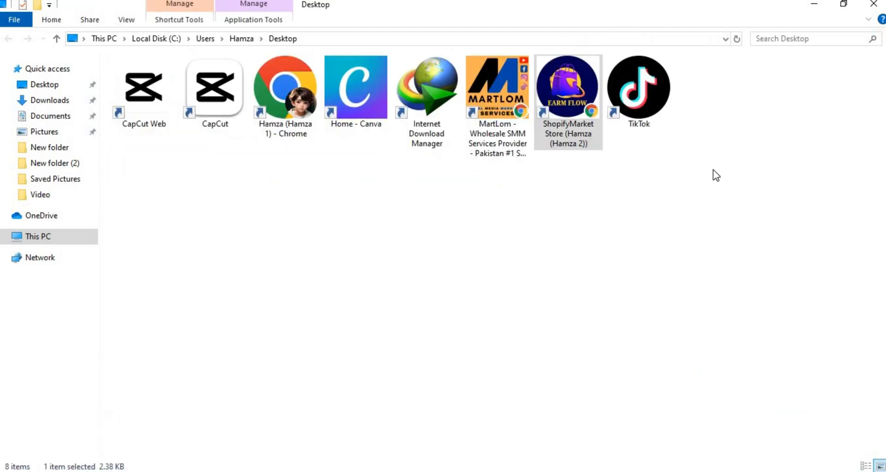
left_click(872, 5)
left_click(815, 10)
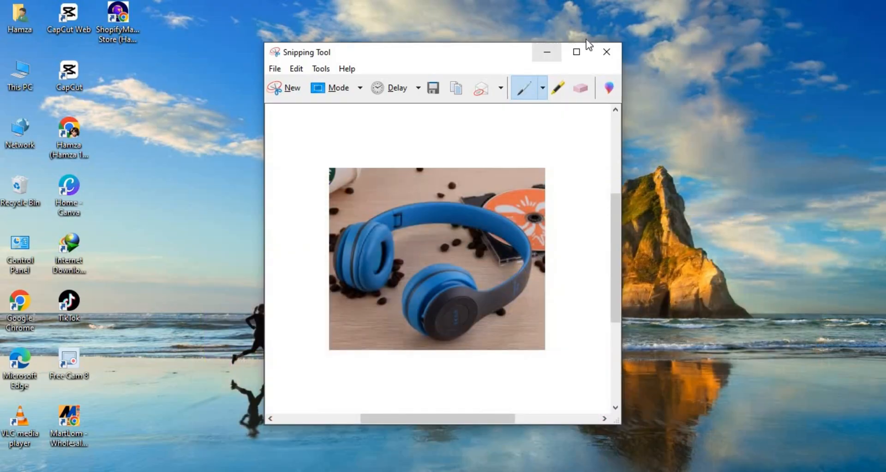
left_click(616, 52)
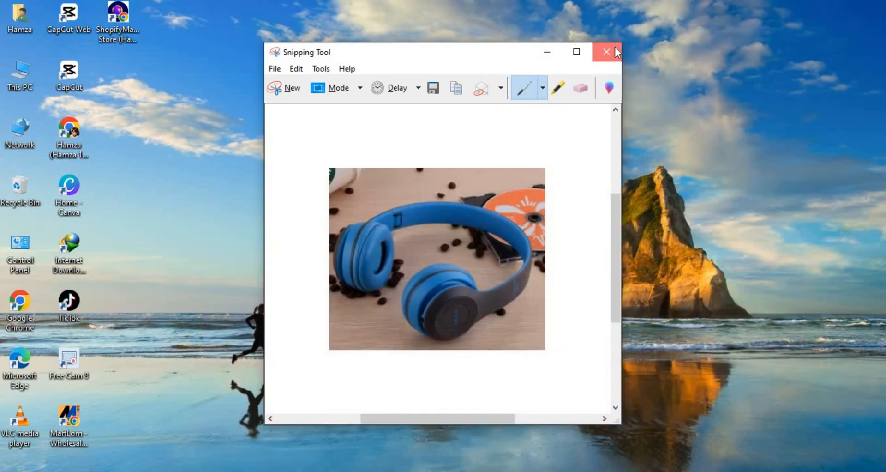
double_click(124, 30)
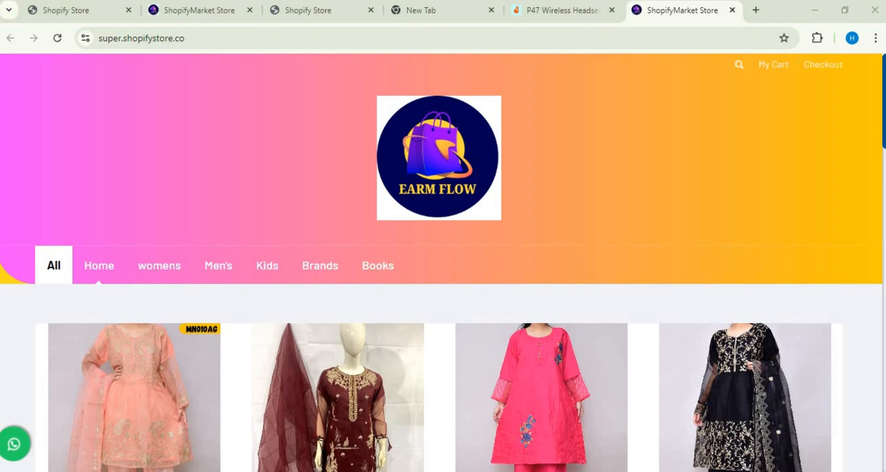
Step: Browse the storefront page, open its WhatsApp chat link and close the WhatsApp page
scroll(884, 233, "down", 15)
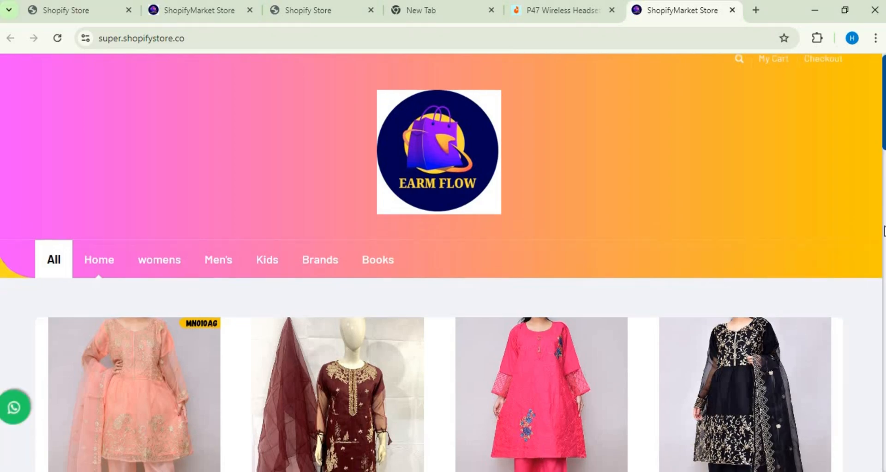
scroll(32, 410, "down", 5)
scroll(32, 410, "up", 20)
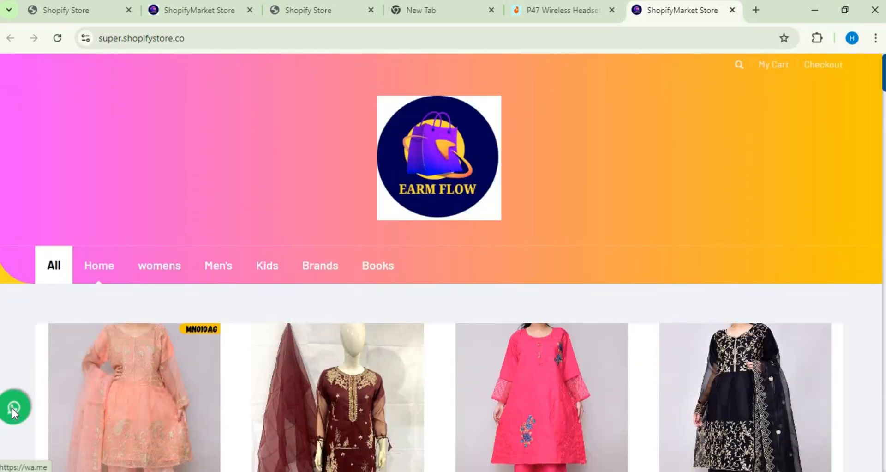
left_click(12, 408)
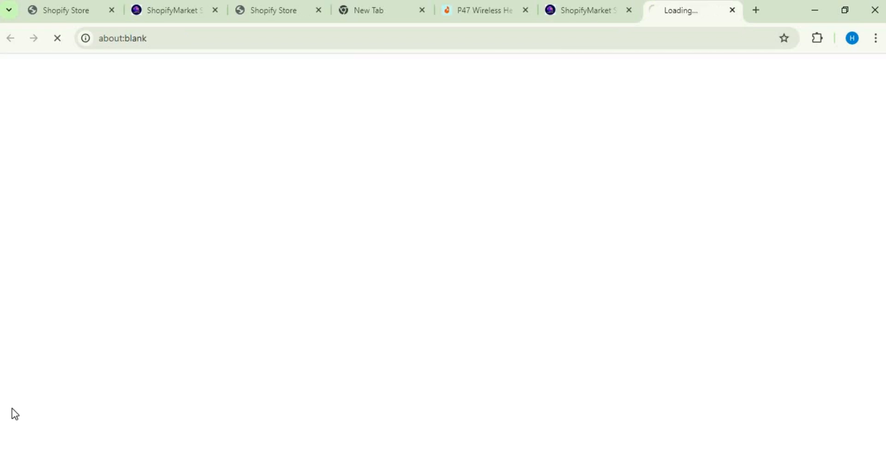
left_click(732, 10)
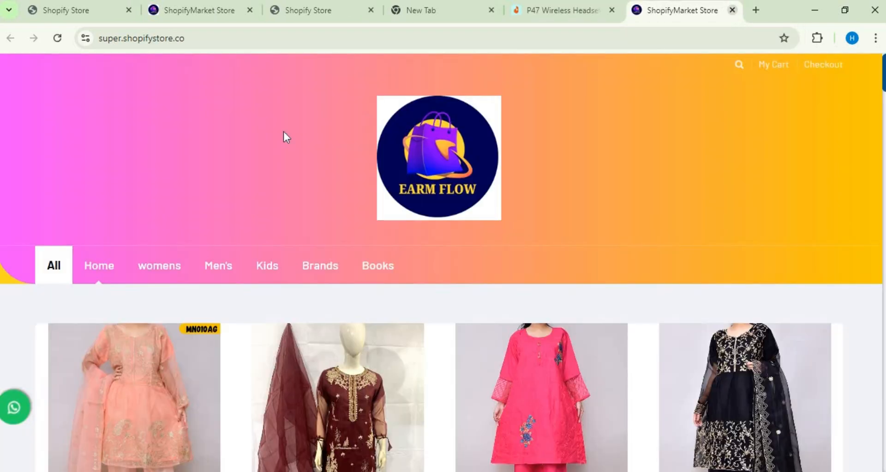
Step: Open the store admin panel from the store owner's dashboard and go to the website settings
left_click(79, 14)
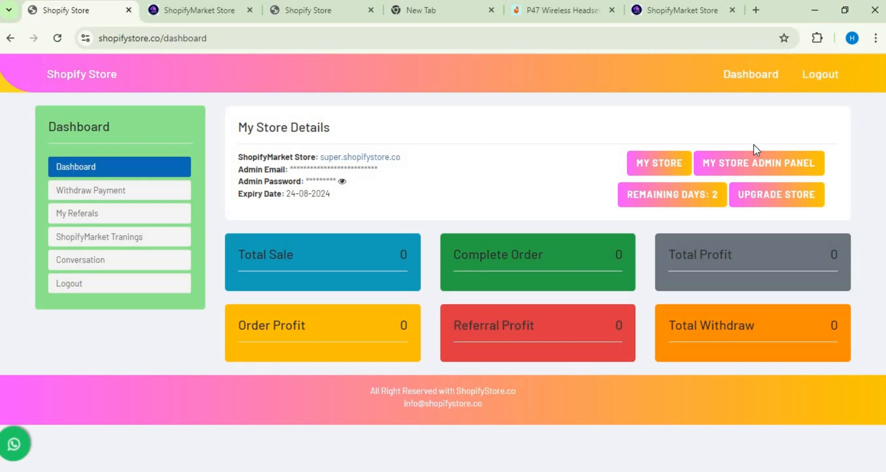
left_click(746, 162)
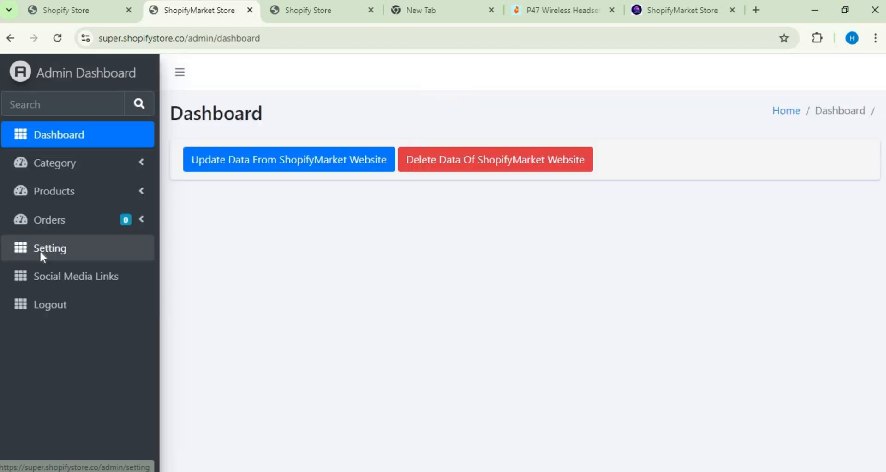
left_click(40, 251)
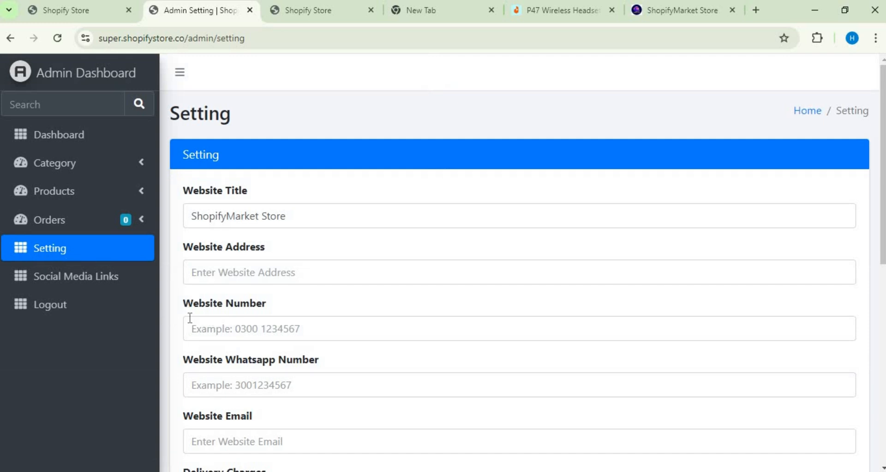
Step: Try a sample phone number in the Website Number field and clear the field
left_click(300, 330)
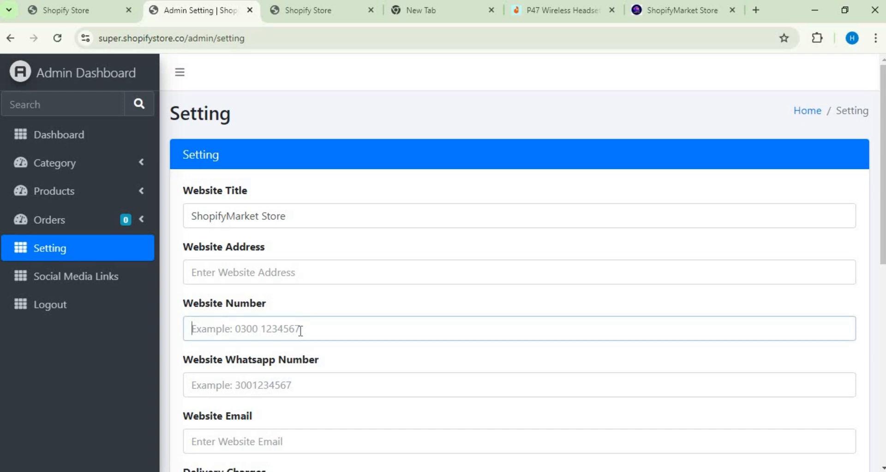
type("70398032874038988")
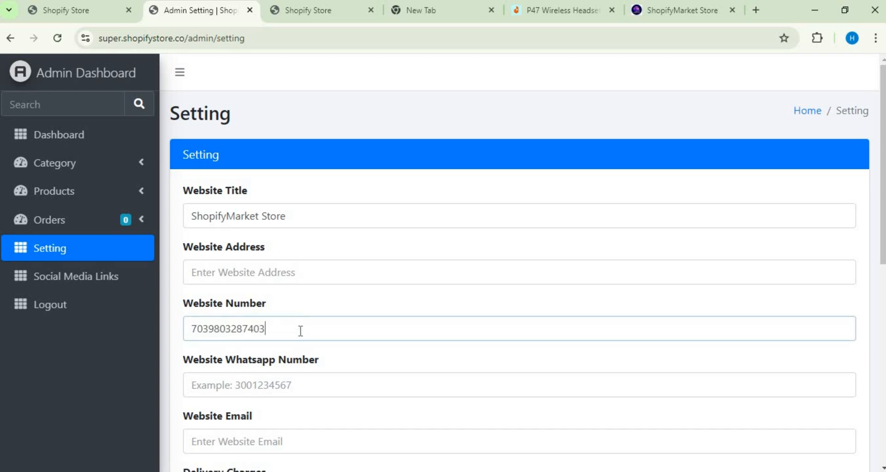
key("BackSpace")
key("BackSpace")
key("BackSpace")
key("BackSpace")
key("BackSpace")
key("BackSpace")
key("BackSpace")
key("BackSpace")
key("BackSpace")
key("BackSpace")
key("BackSpace")
key("BackSpace")
key("BackSpace")
key("BackSpace")
key("BackSpace")
key("BackSpace")
key("BackSpace")
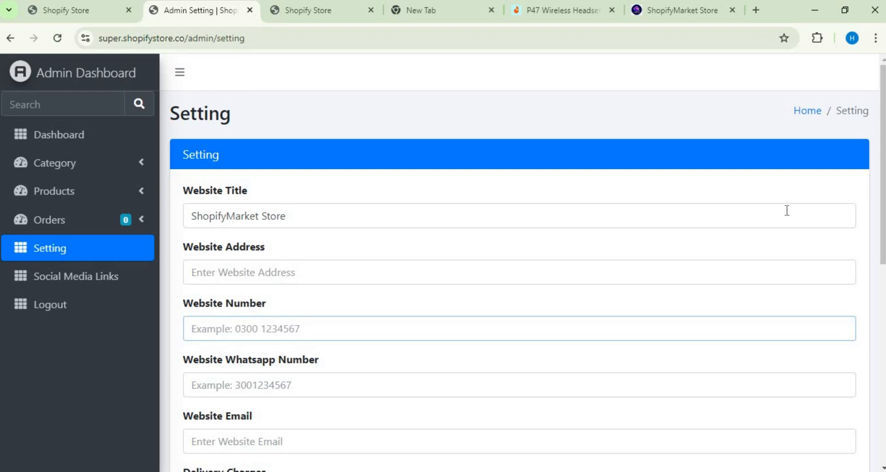
Step: Review the settings form down to the logo and favicon images and return to the store owner's dashboard
scroll(522, 263, "down", 8)
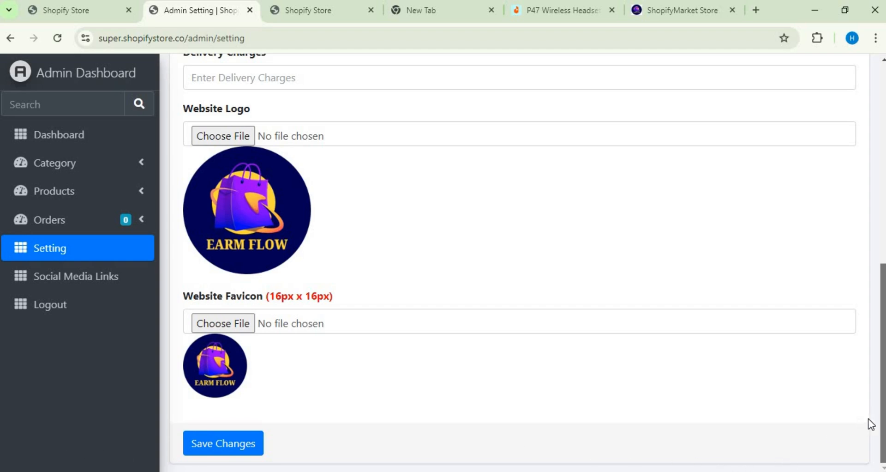
scroll(884, 372, "up", 2)
scroll(522, 263, "up", 2)
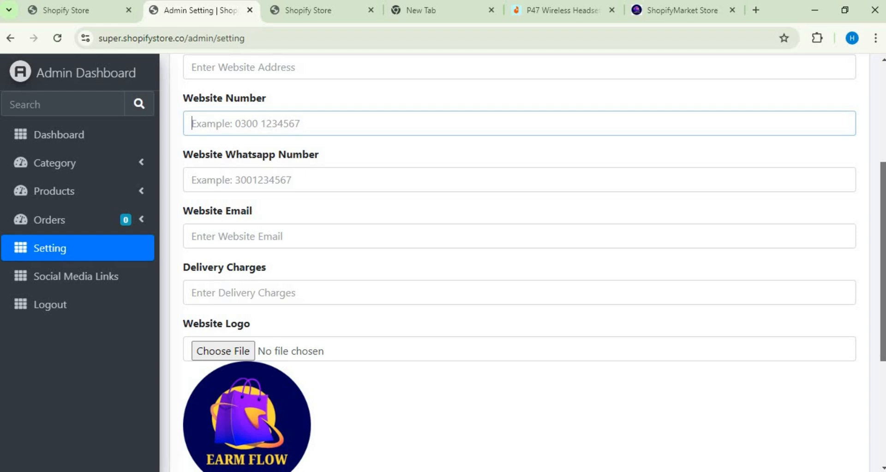
left_click(51, 14)
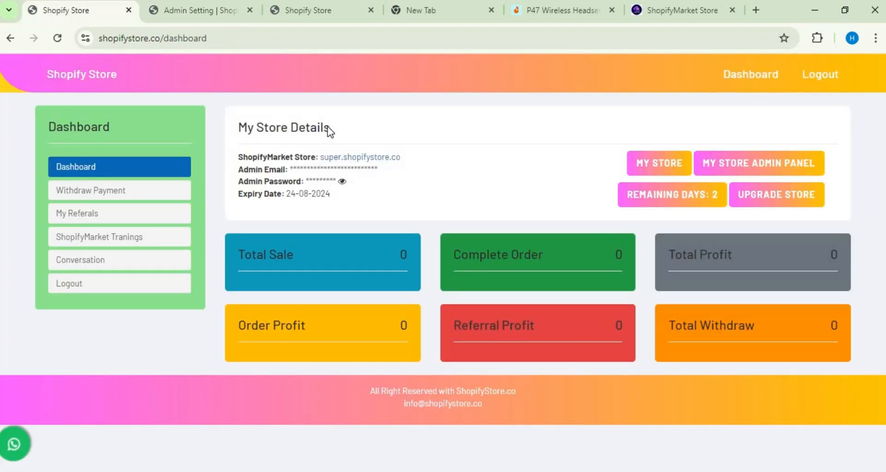
Step: Open the store admin panel briefly, view the storefront, follow its WhatsApp chat link and return to the store owner's dashboard
left_click(722, 173)
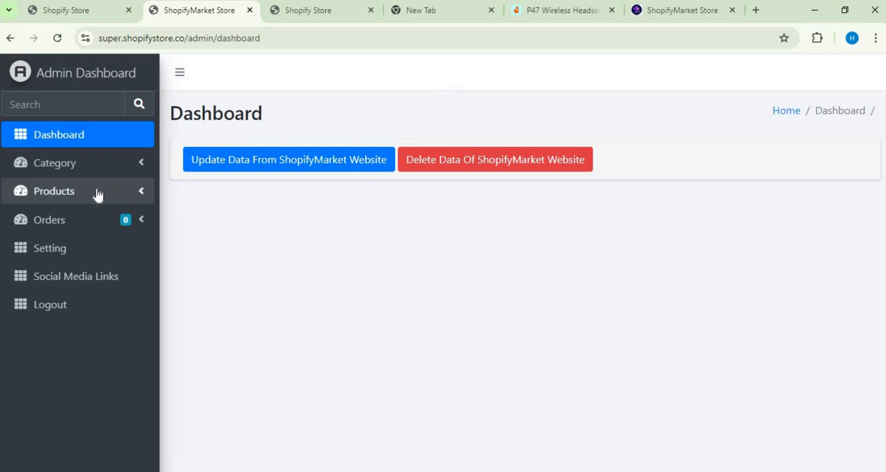
left_click(78, 12)
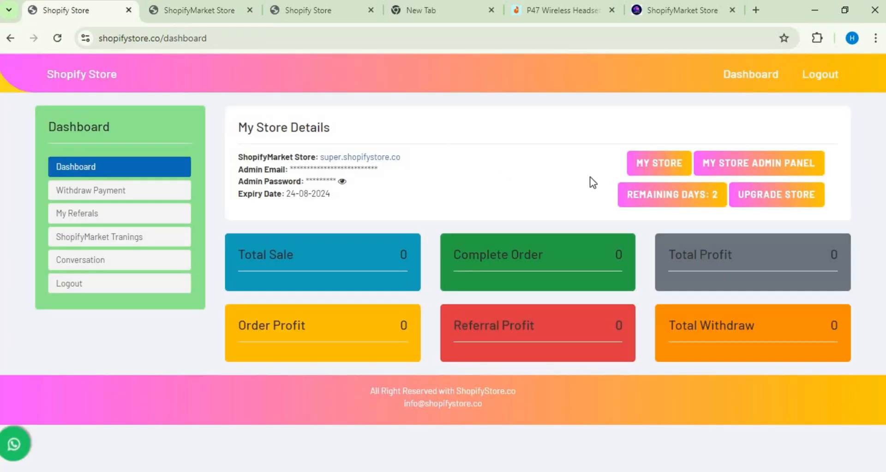
left_click(639, 170)
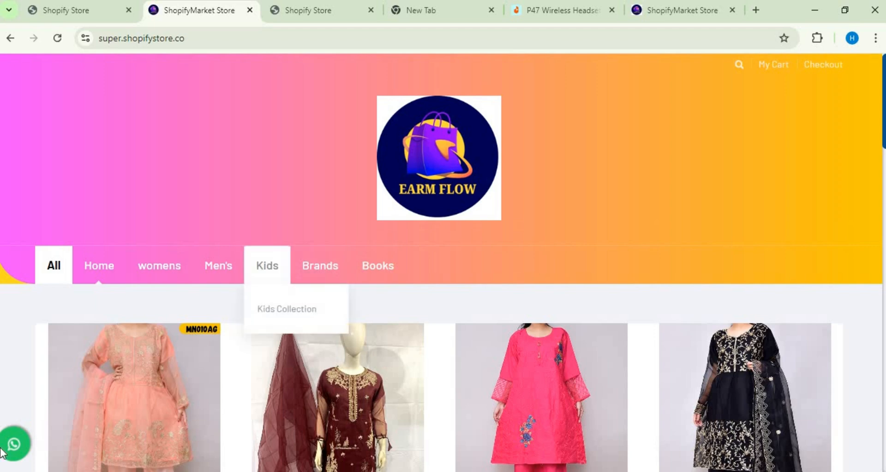
left_click(14, 444)
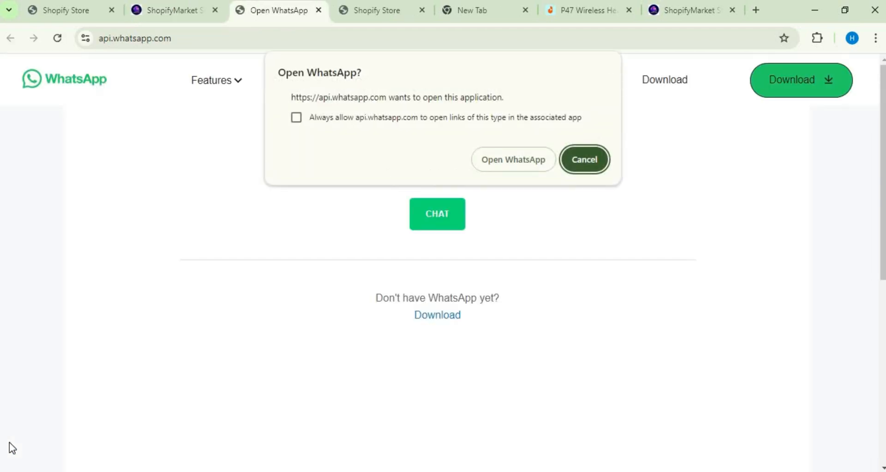
left_click(60, 10)
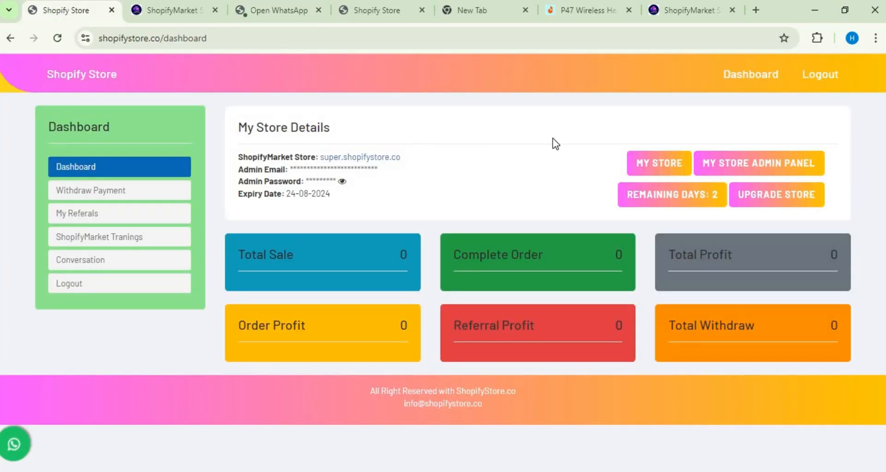
Step: Delete the ShopifyMarket website data from the store's admin dashboard
left_click(744, 163)
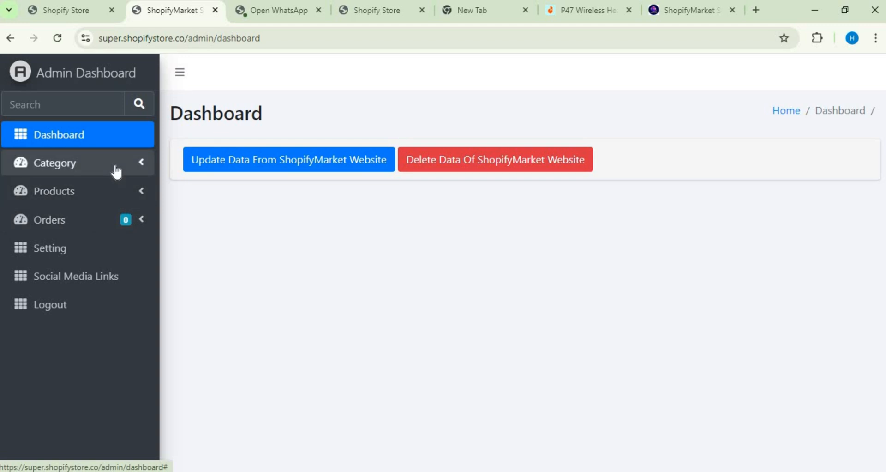
left_click(109, 190)
left_click(143, 306)
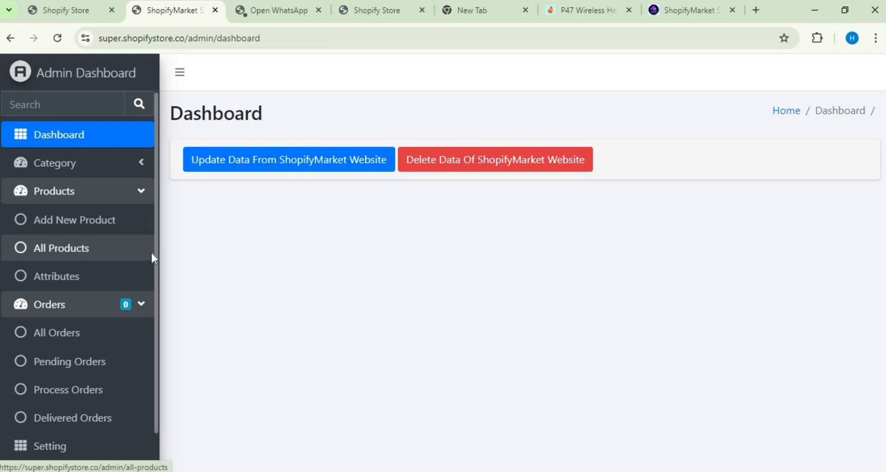
scroll(156, 295, "down", 2)
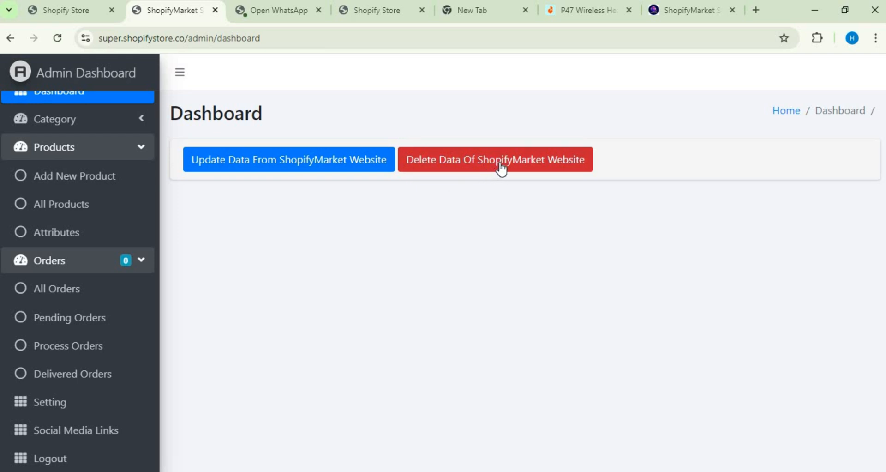
left_click(531, 170)
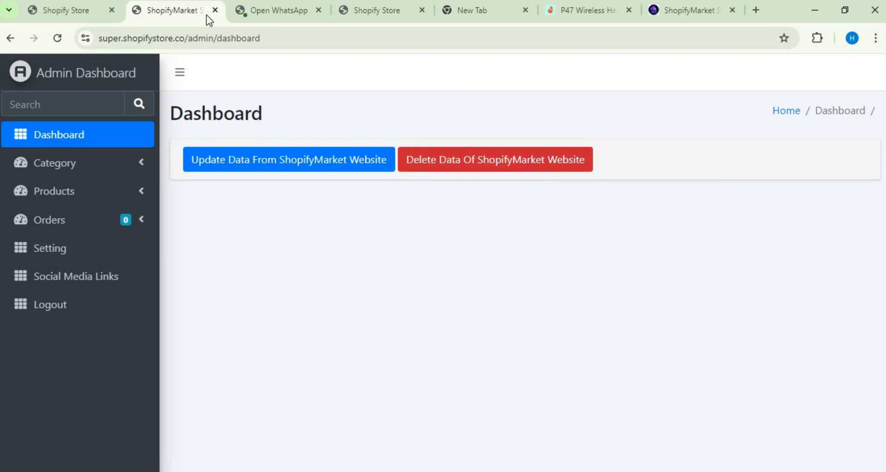
Step: Check the storefront's categories and products from the store owner's dashboard and return to that dashboard
left_click(75, 11)
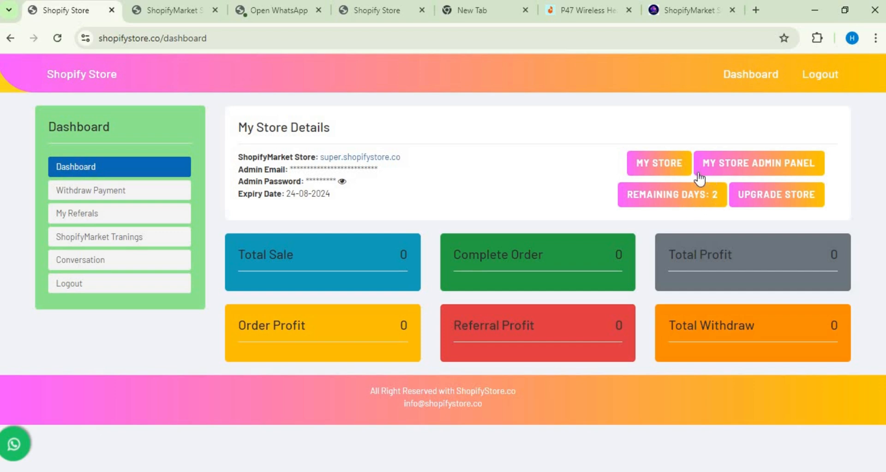
left_click(680, 166)
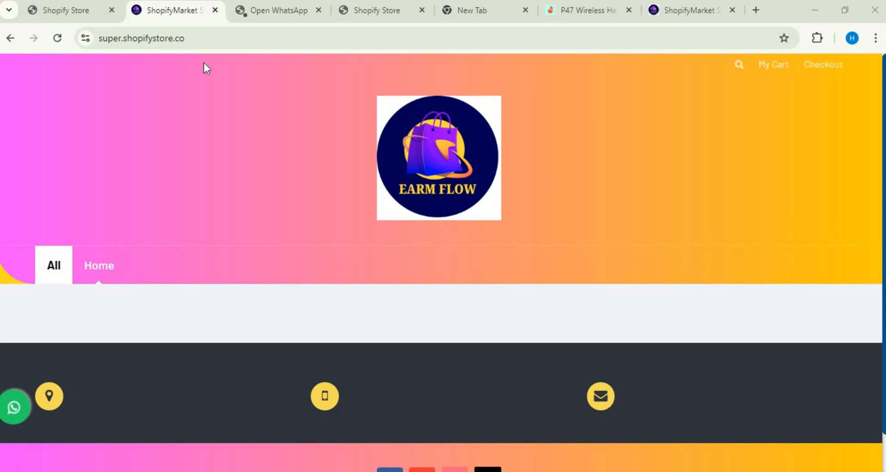
mouse_move(101, 7)
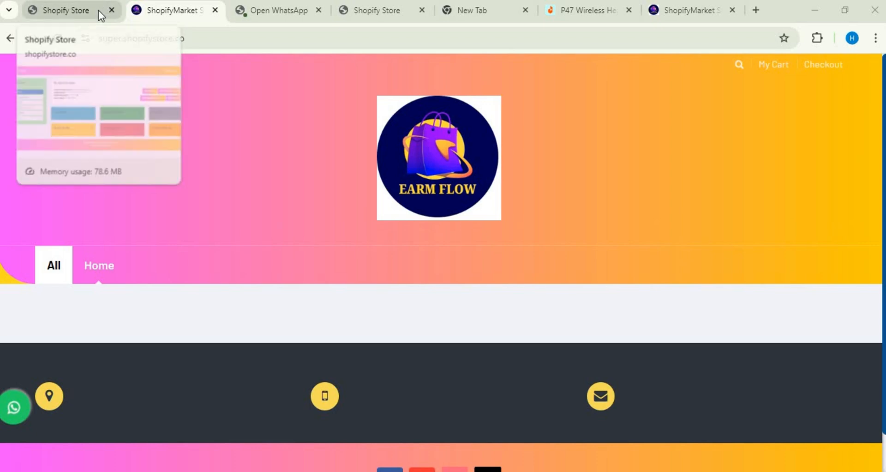
left_click(99, 10)
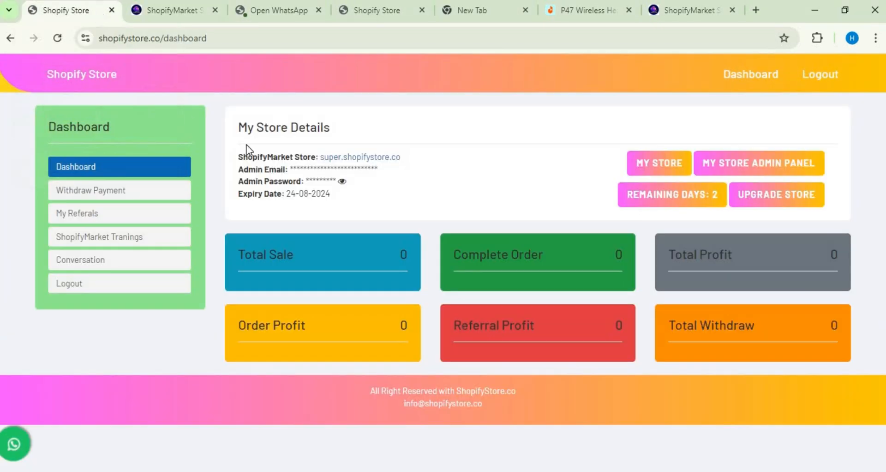
Step: View the Add New Product form in the store admin panel and return to the admin dashboard
left_click(749, 161)
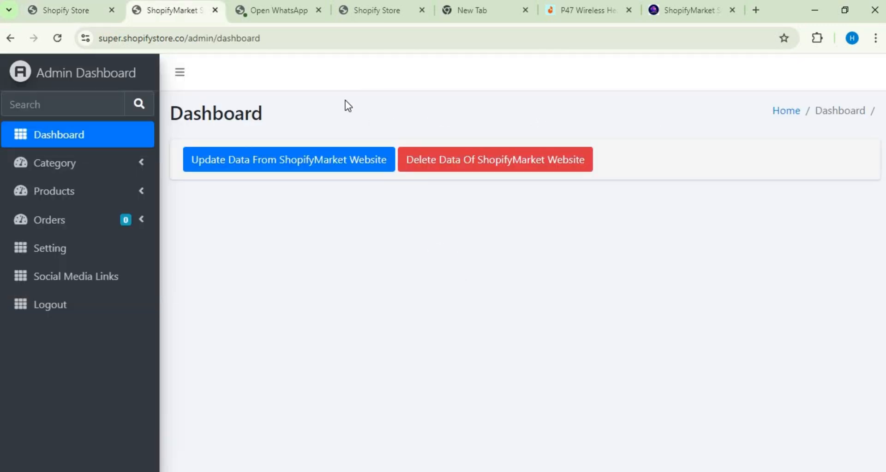
left_click(140, 202)
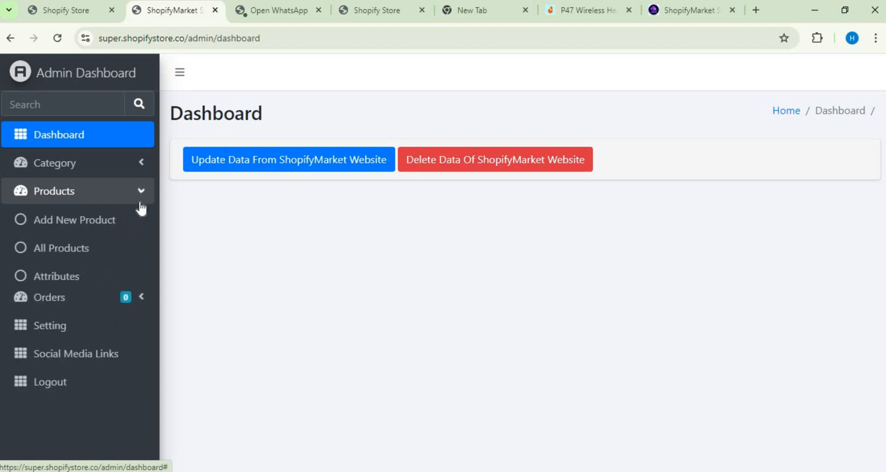
left_click(132, 220)
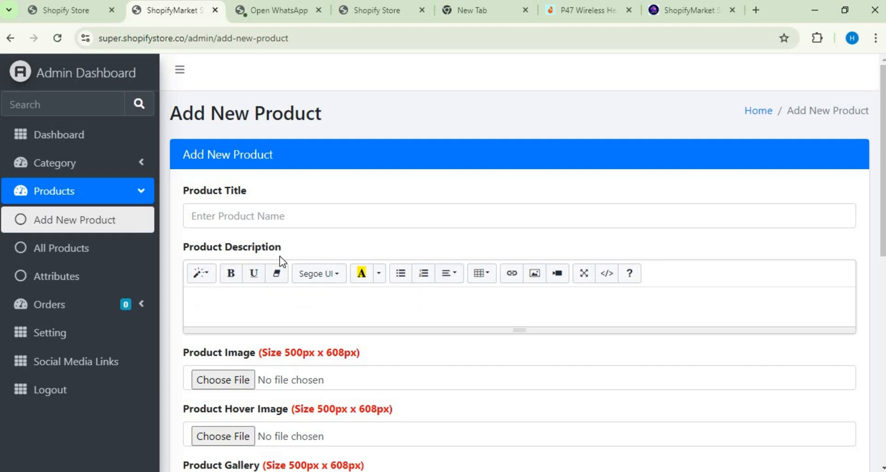
left_click(9, 39)
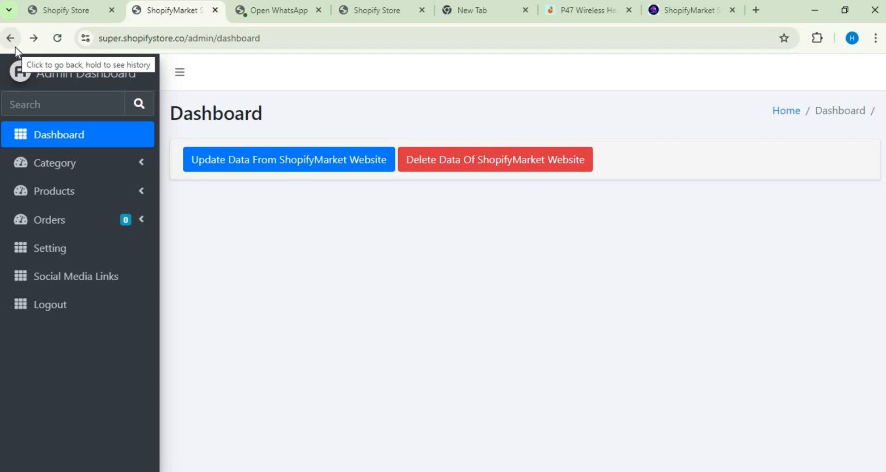
left_click(15, 47)
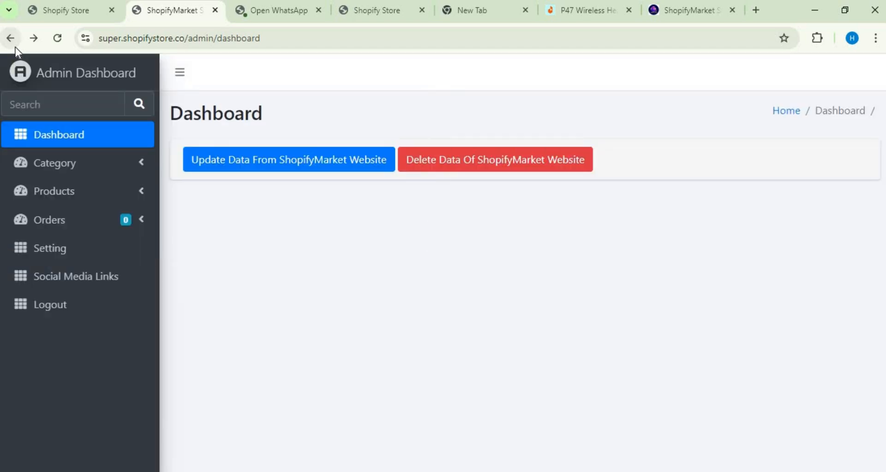